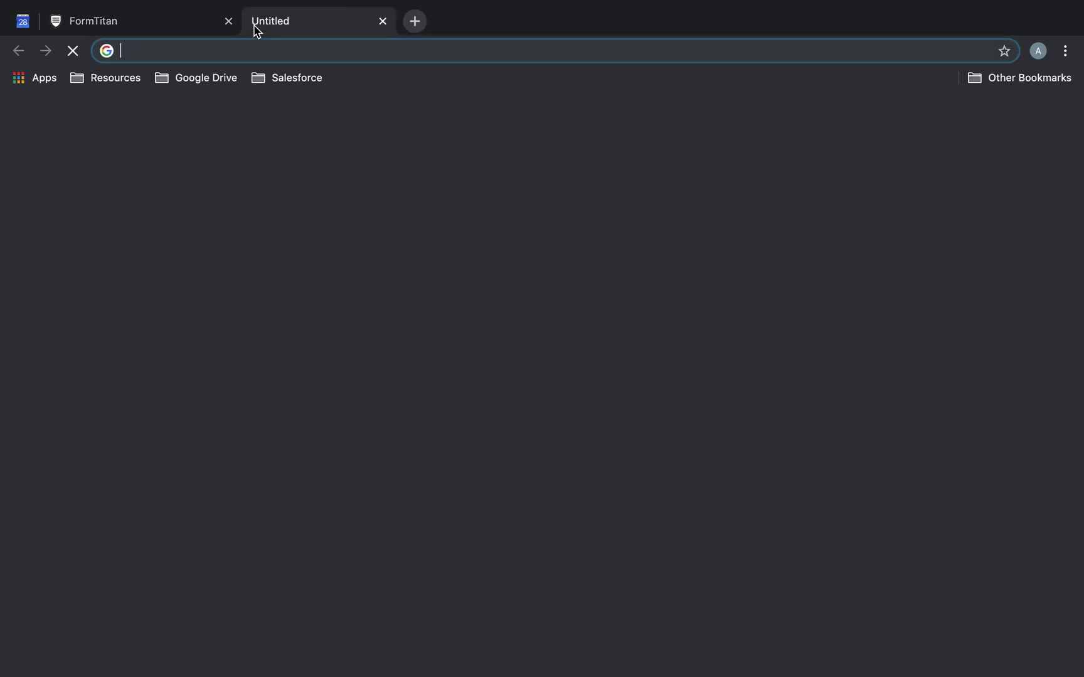
Open the midhaconsulting Salesforce org and log in with the prefilled credentials.
type("mi")
key("Return")
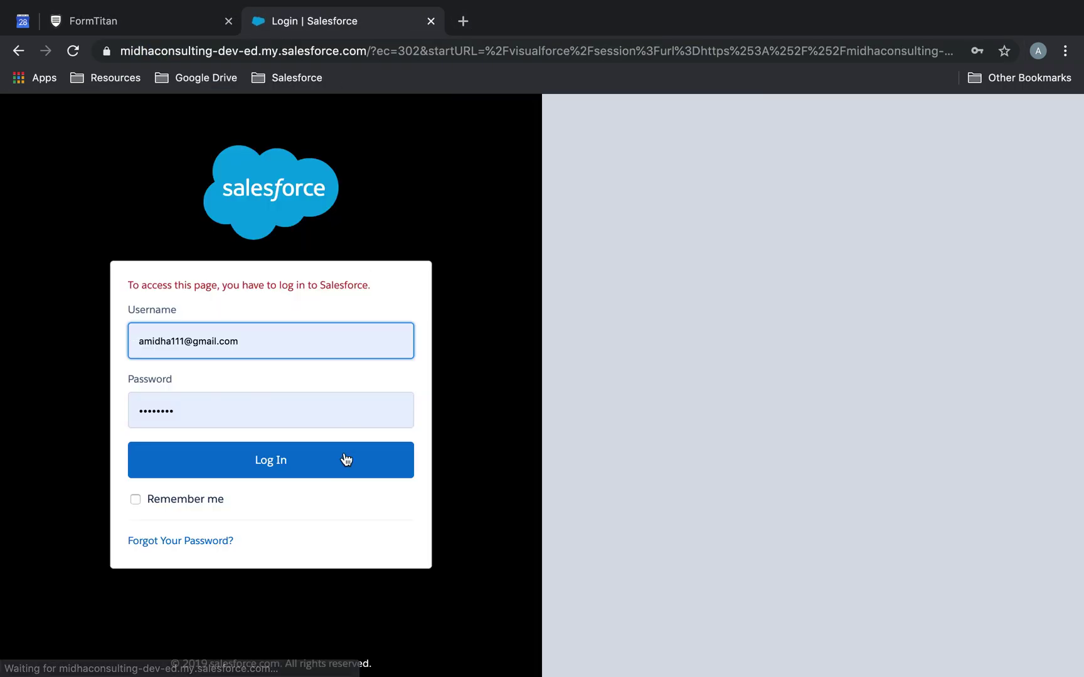
left_click(344, 457)
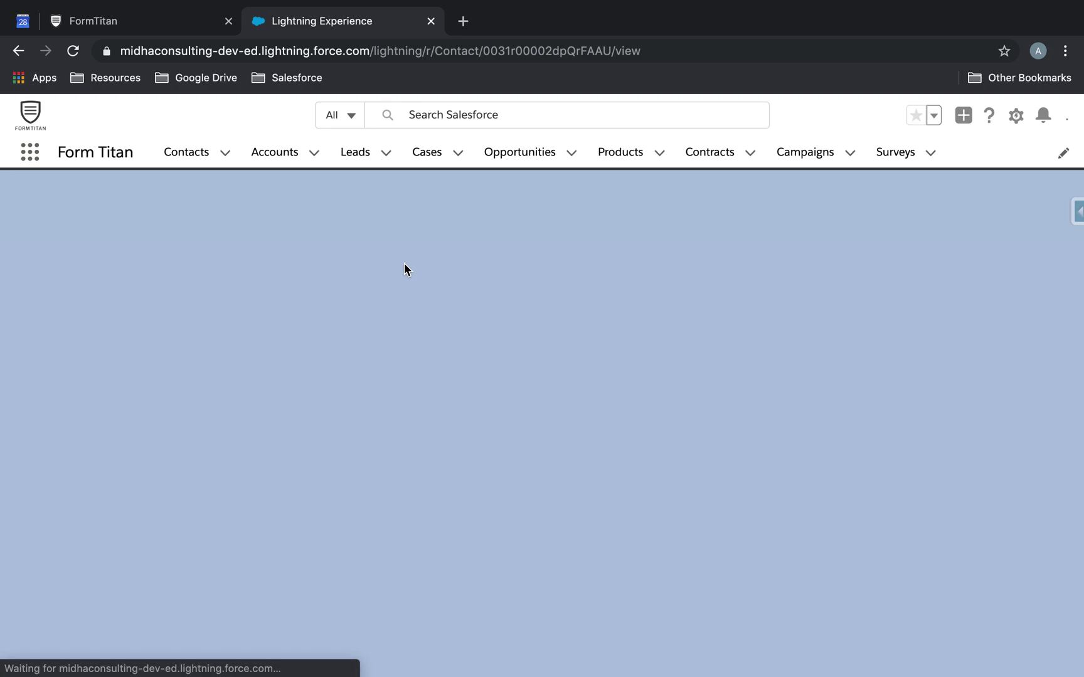
Create a draft contract for the Formtitan account and copy its record ID from the page address.
left_click(708, 158)
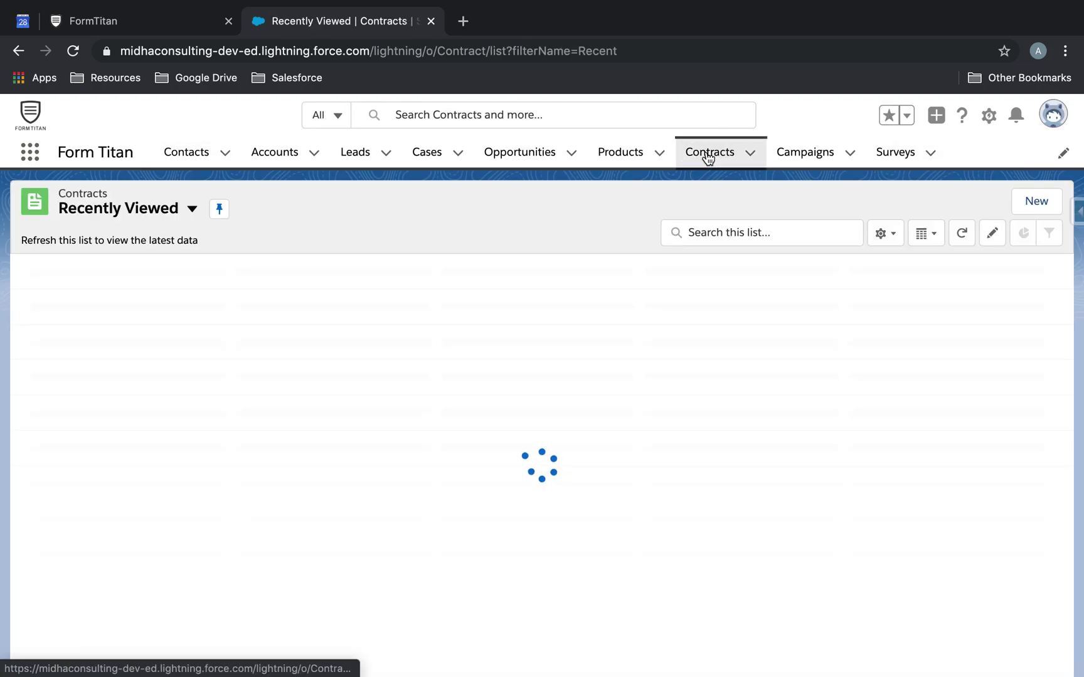
left_click(1031, 198)
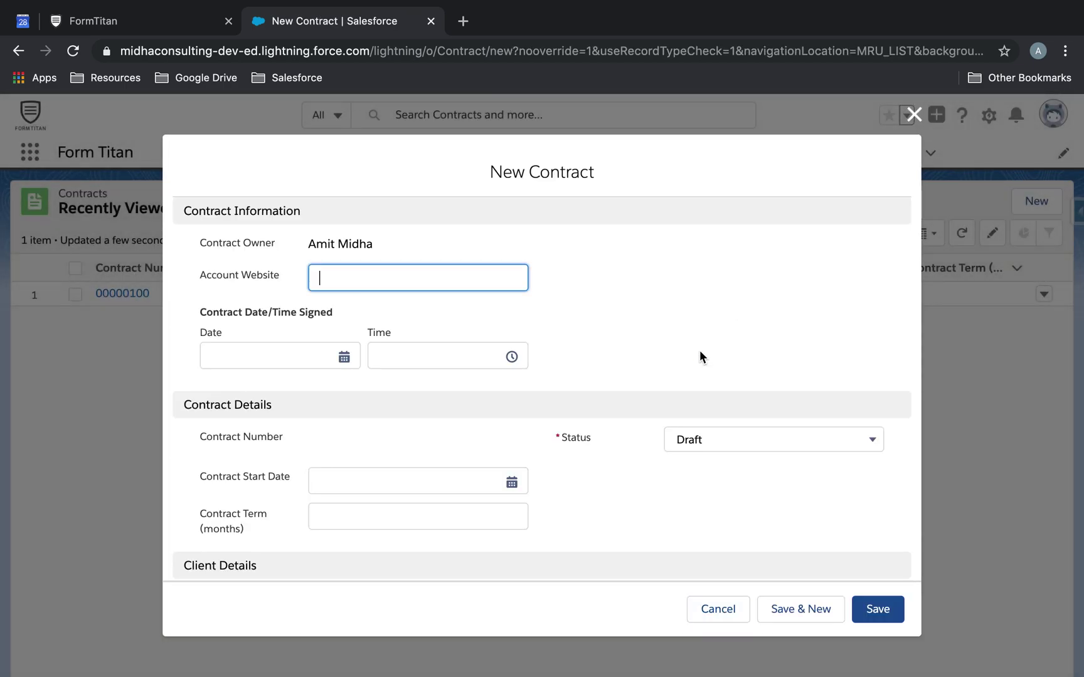
left_click(878, 615)
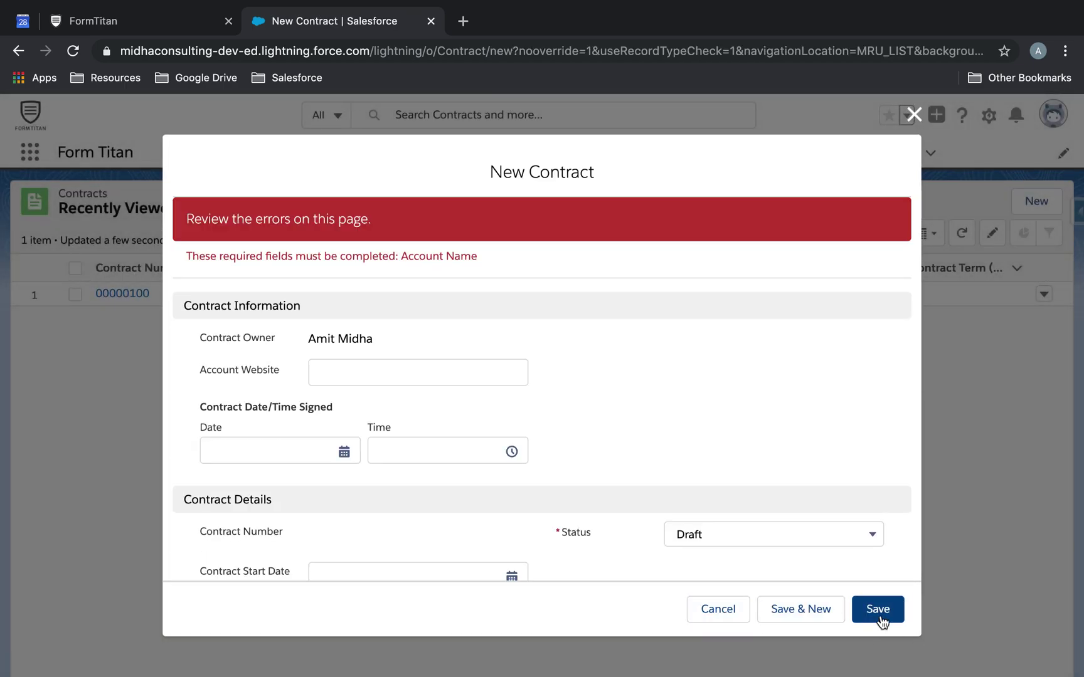
scroll(374, 339, "down", 6)
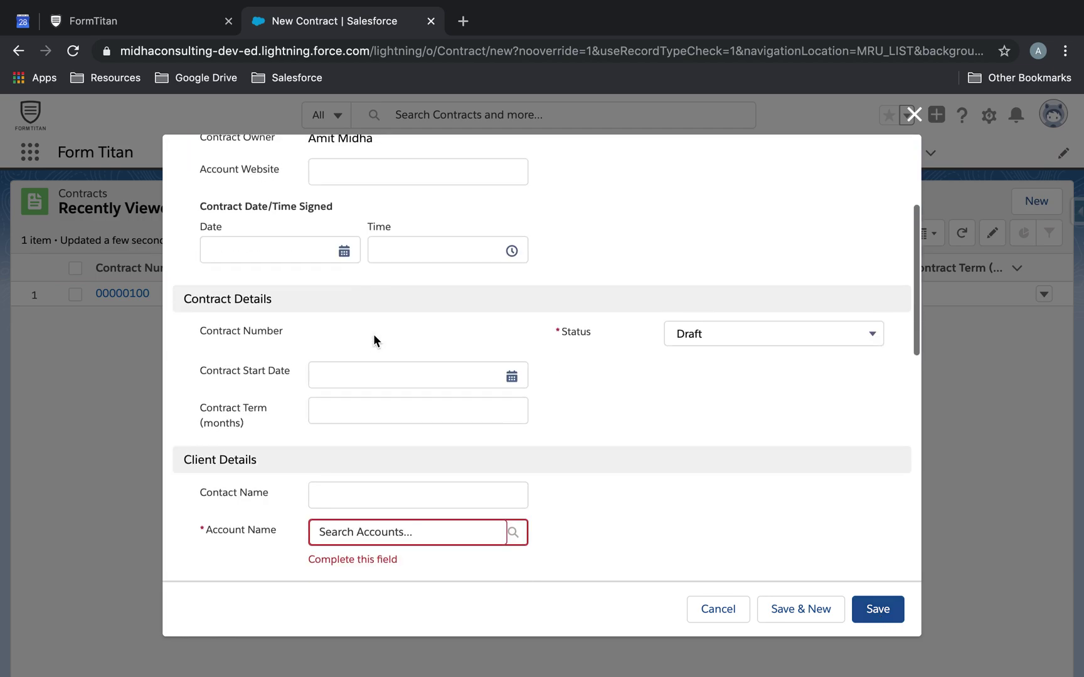
left_click(401, 376)
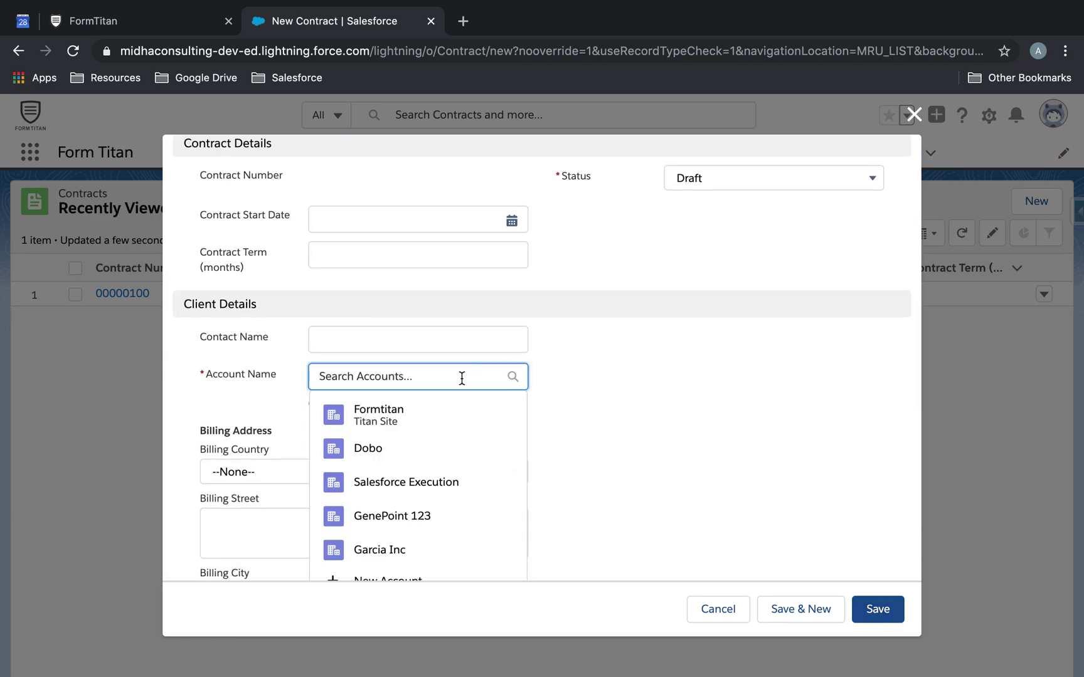
left_click(421, 414)
left_click(877, 609)
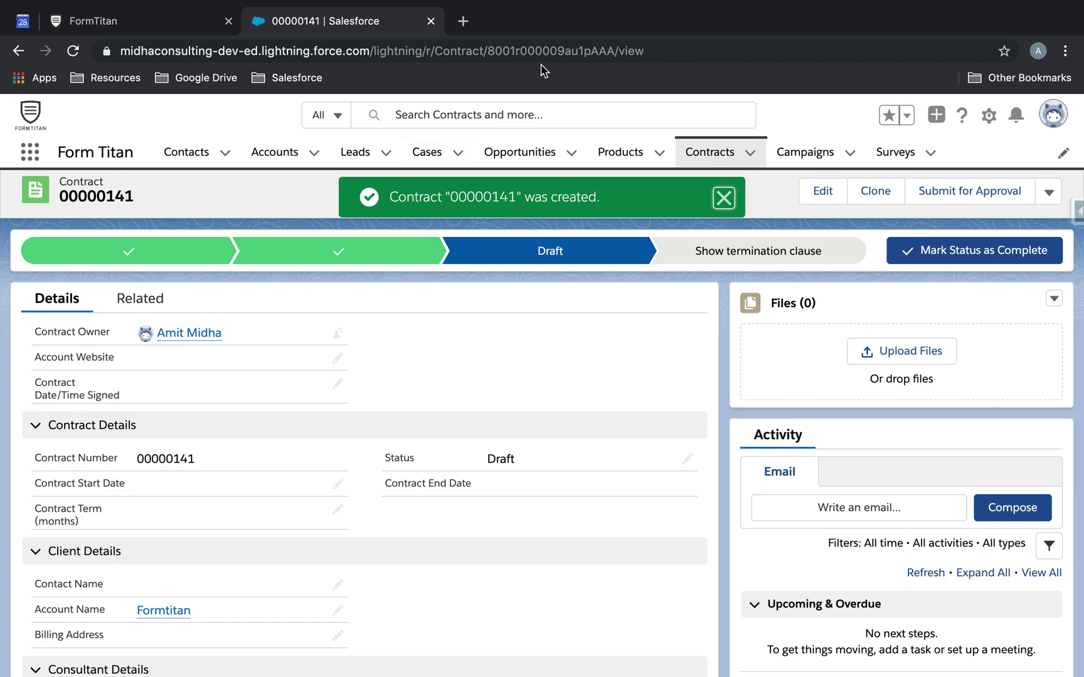
double_click(541, 51)
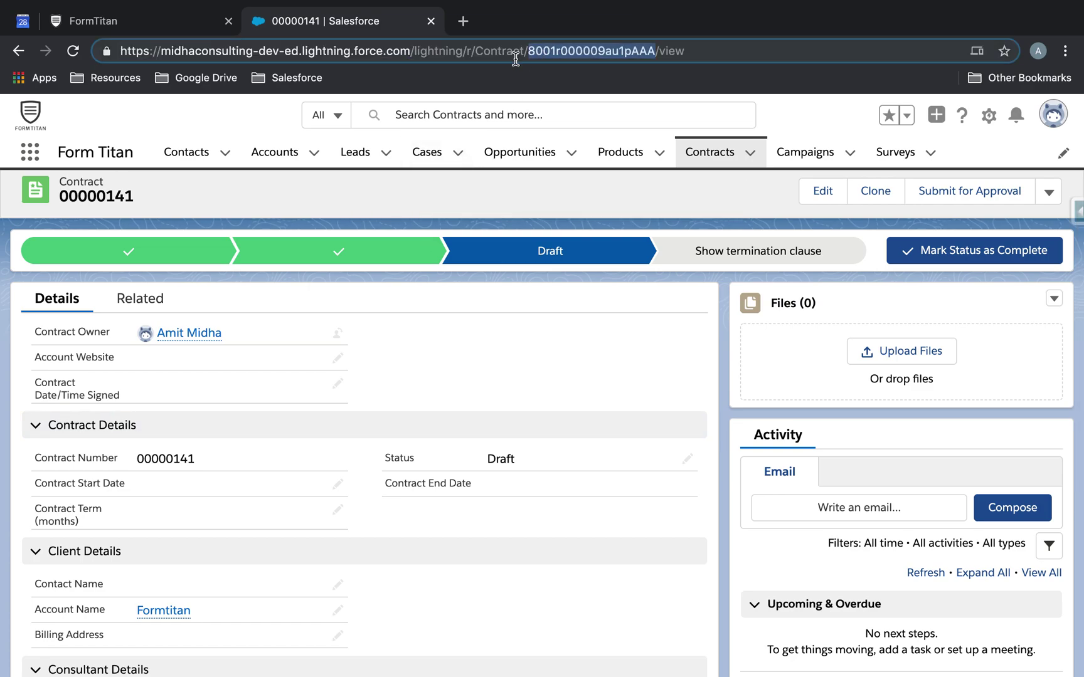
Switch to FormTitan Doc Sign and upload the Titan Sign Demo PDF from the FT Test Docs folder.
left_click(135, 21)
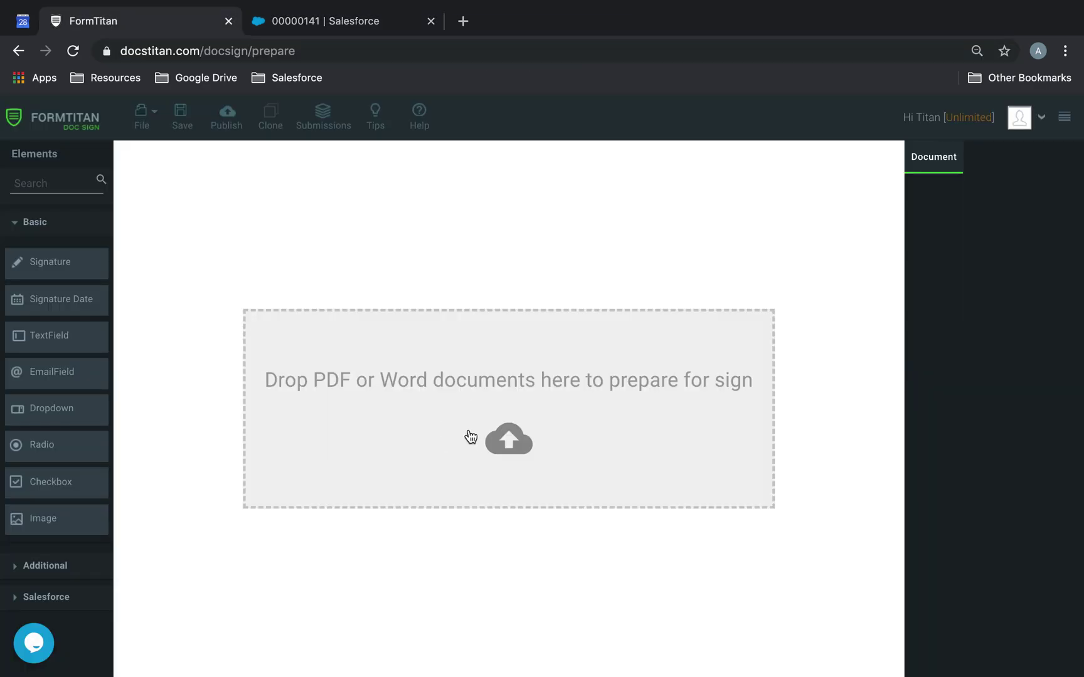
left_click(470, 437)
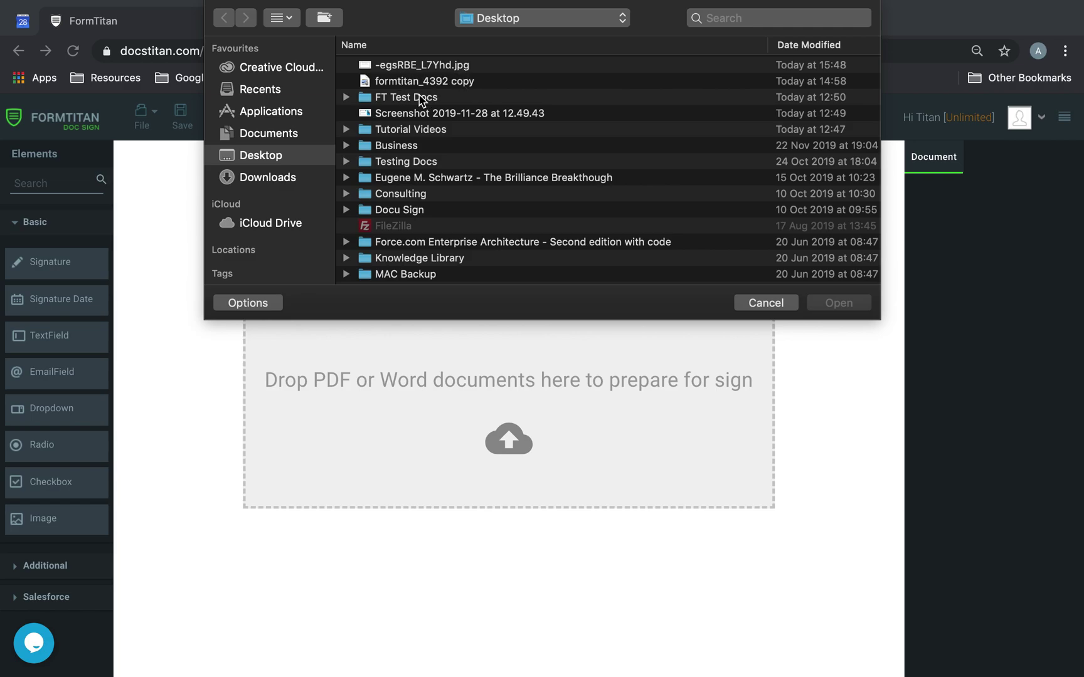
double_click(421, 98)
scroll(469, 156, "down", 10)
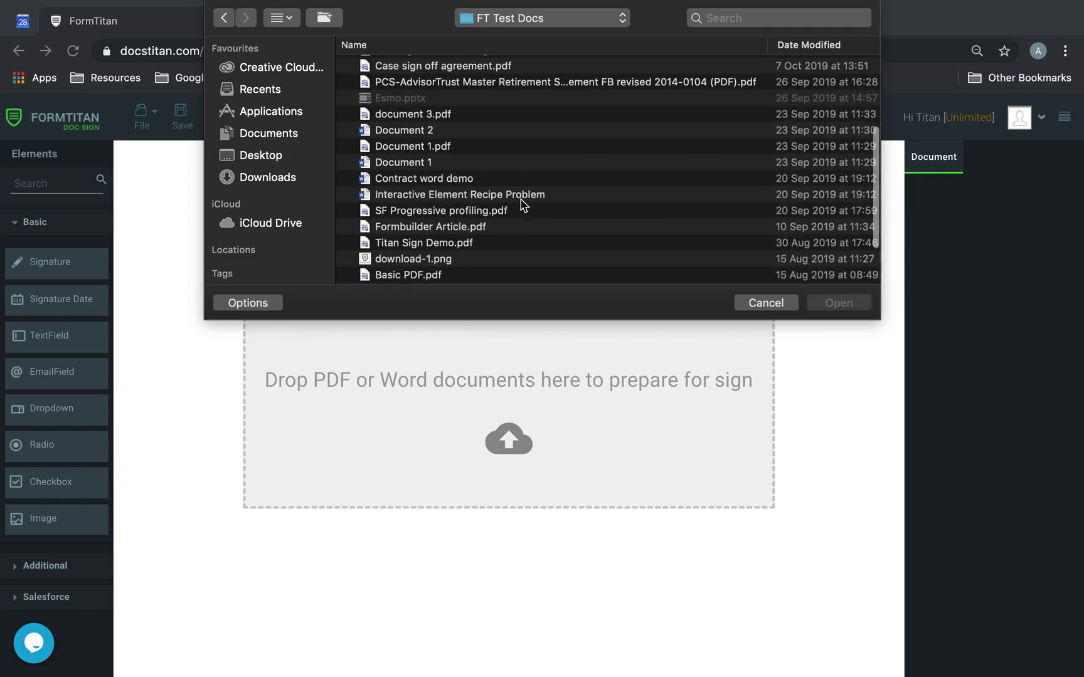
double_click(461, 176)
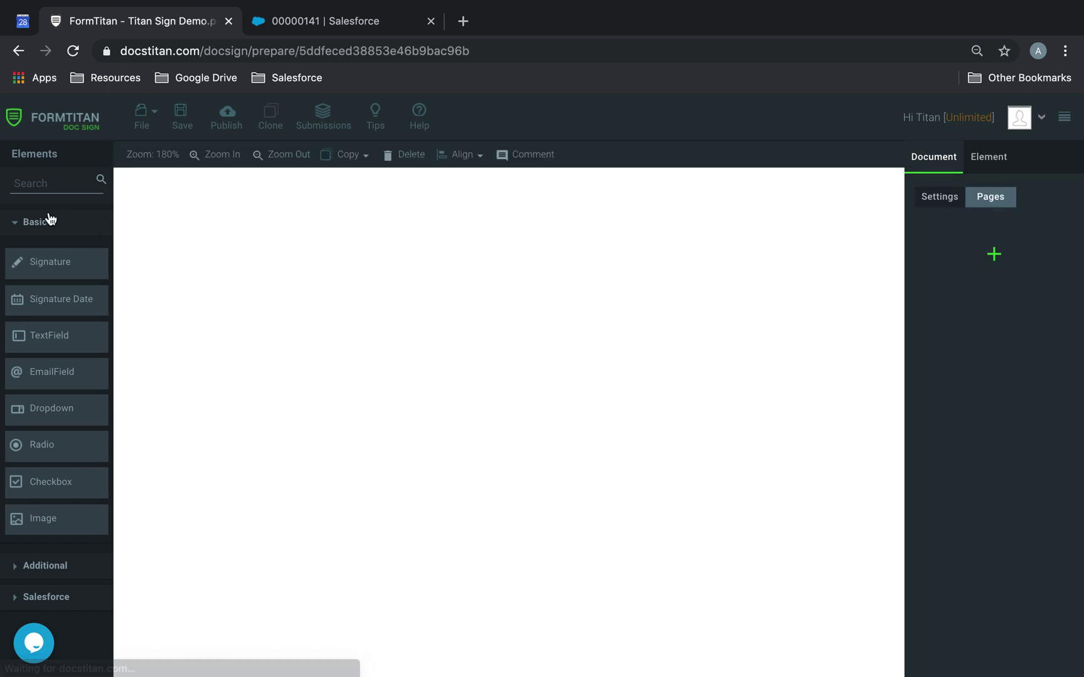
Place a Hidden element above the logo on page one and set its value to the new Salesforce contract's record ID.
left_click(55, 186)
type("hidd")
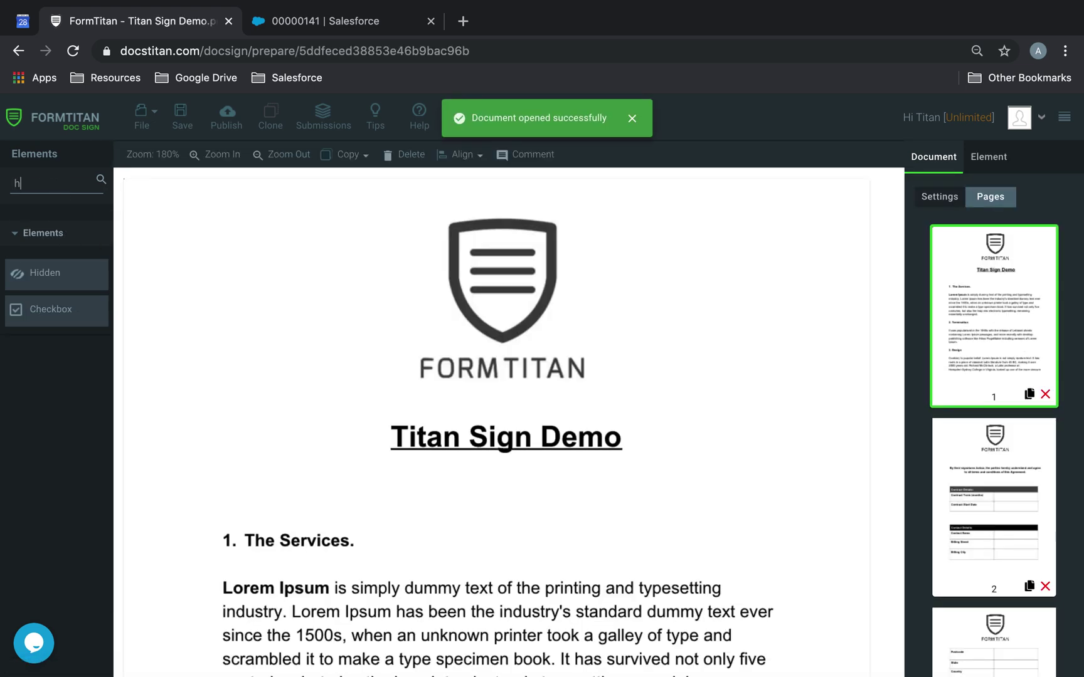
left_click_drag(67, 281, 197, 203)
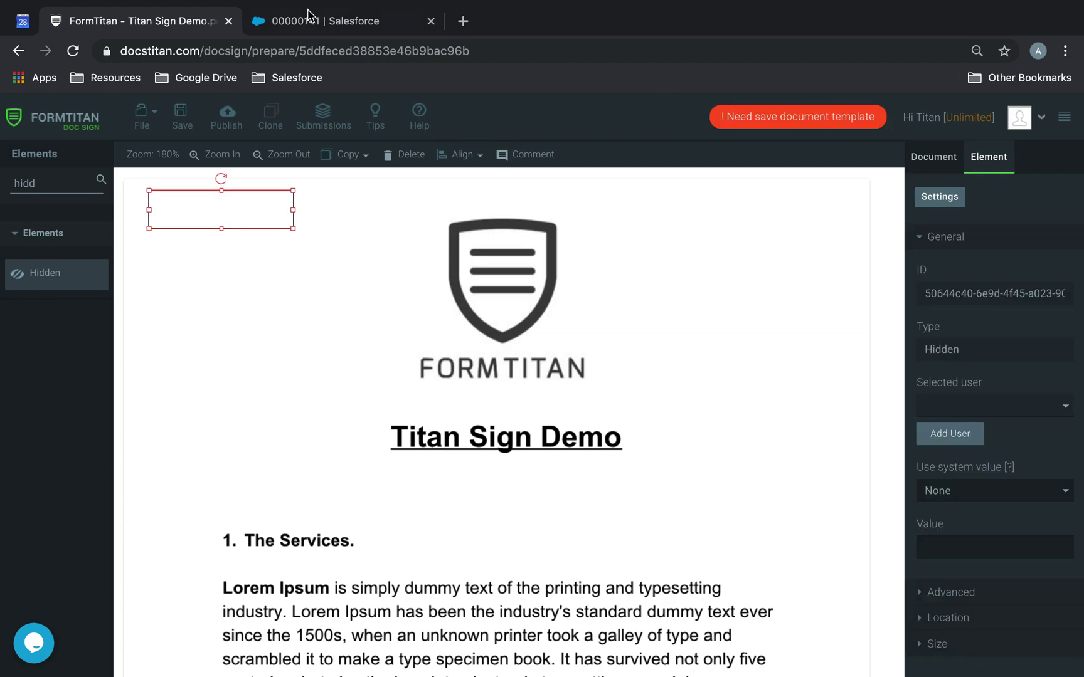
left_click(313, 20)
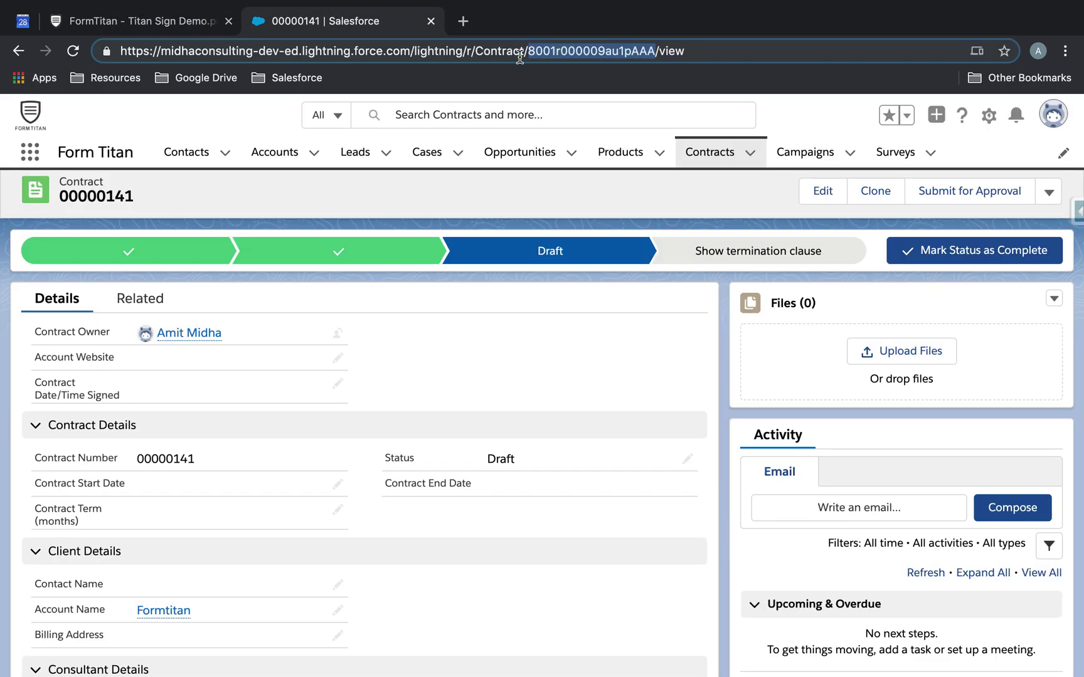
left_click(138, 14)
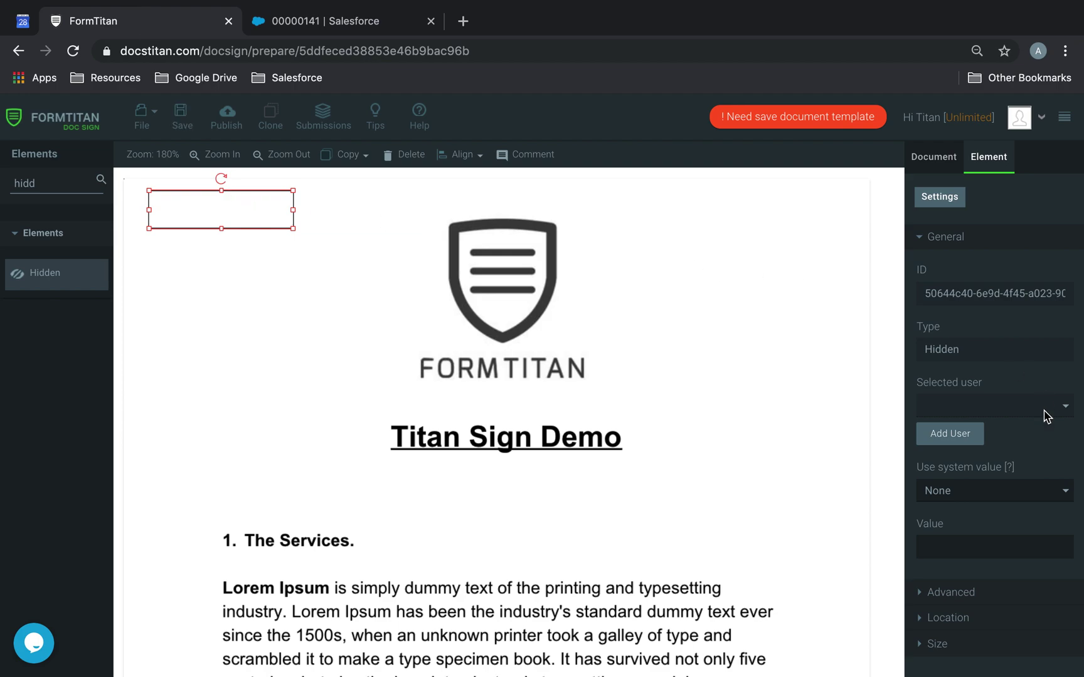
type("8001r000009u1pAAA")
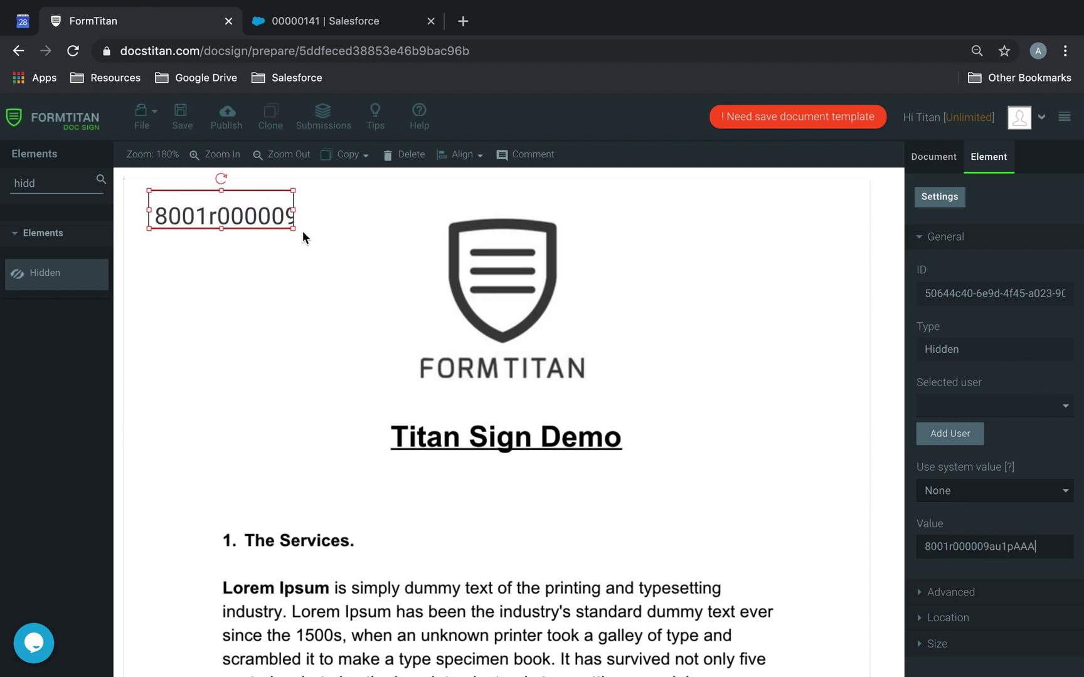
Widen the hidden field to fit the full record ID and save the document.
left_click_drag(293, 210, 410, 222)
left_click(377, 264)
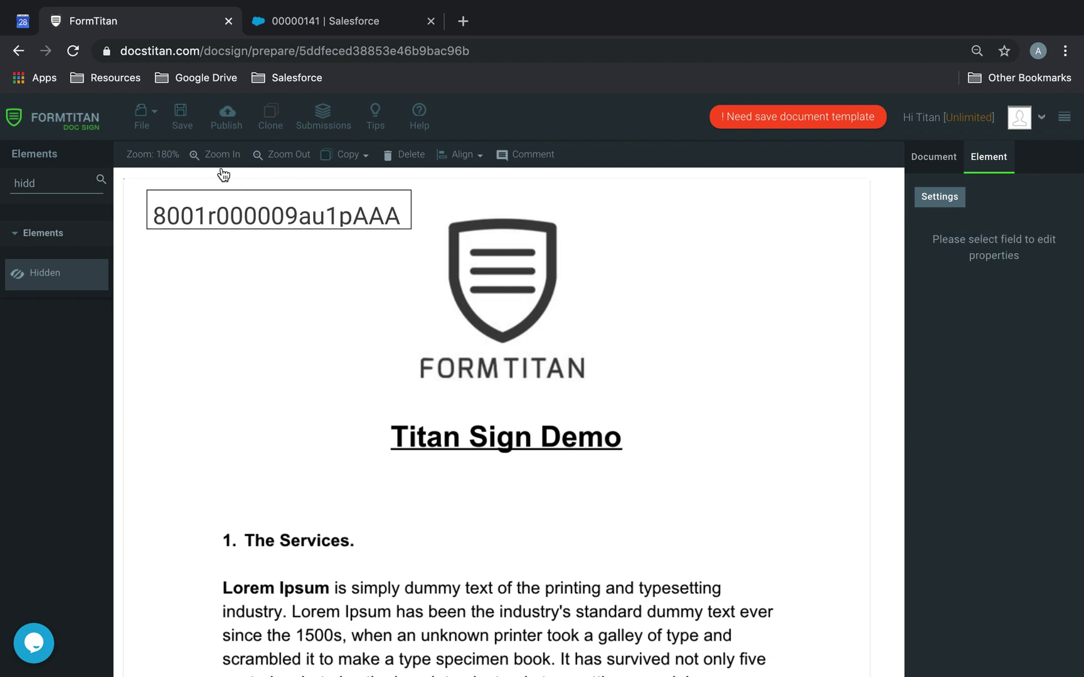
left_click(182, 119)
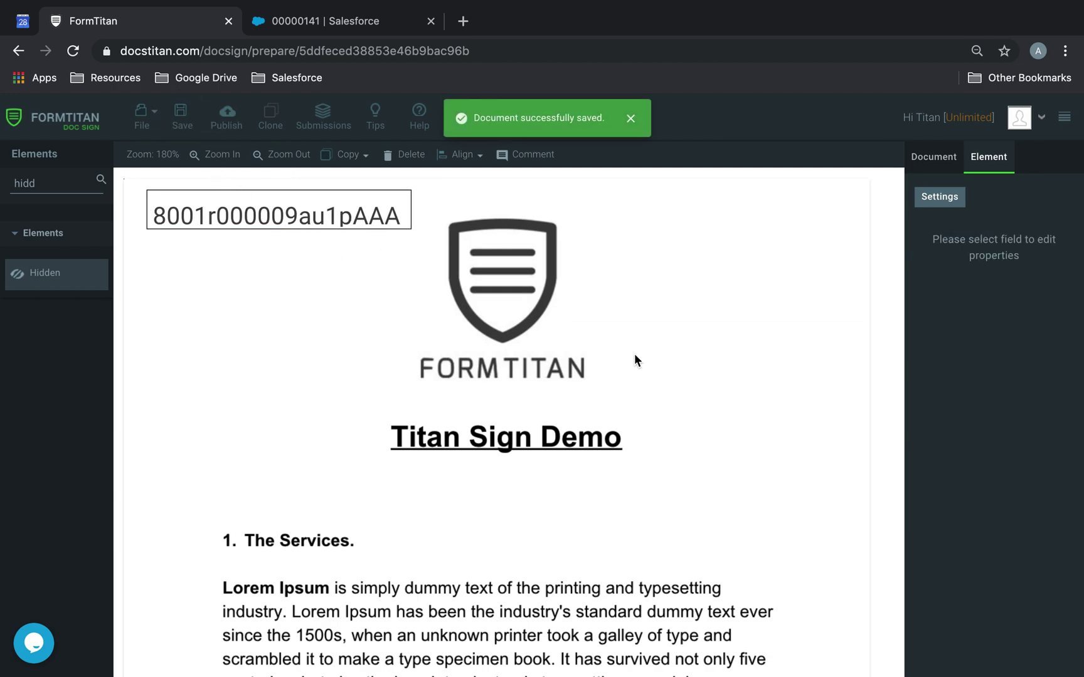
Place a TextField element beside Contract Term (months) in the Contract Details table on page two.
left_click(934, 160)
scroll(657, 423, "down", 15)
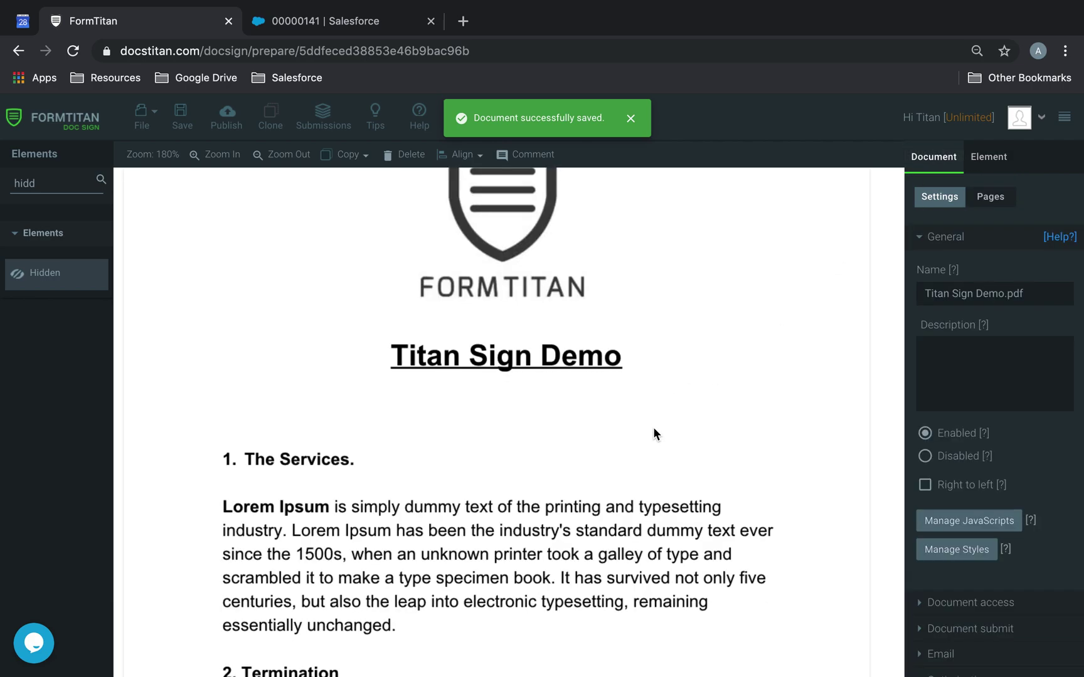
scroll(653, 426, "down", 10)
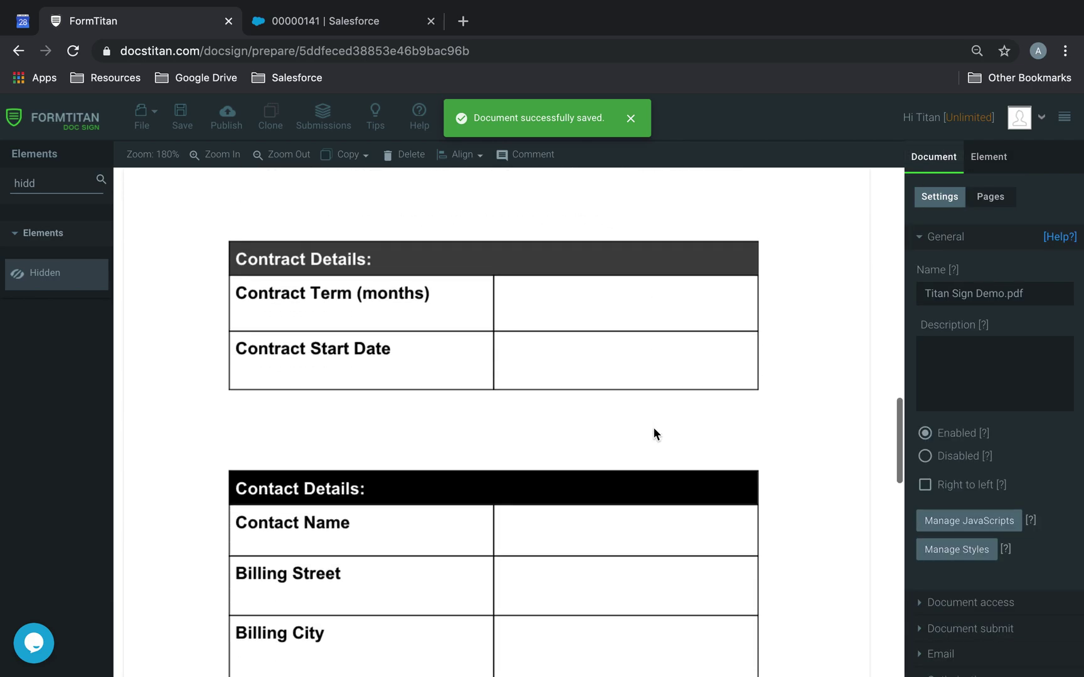
left_click_drag(40, 183, 5, 183)
type("text")
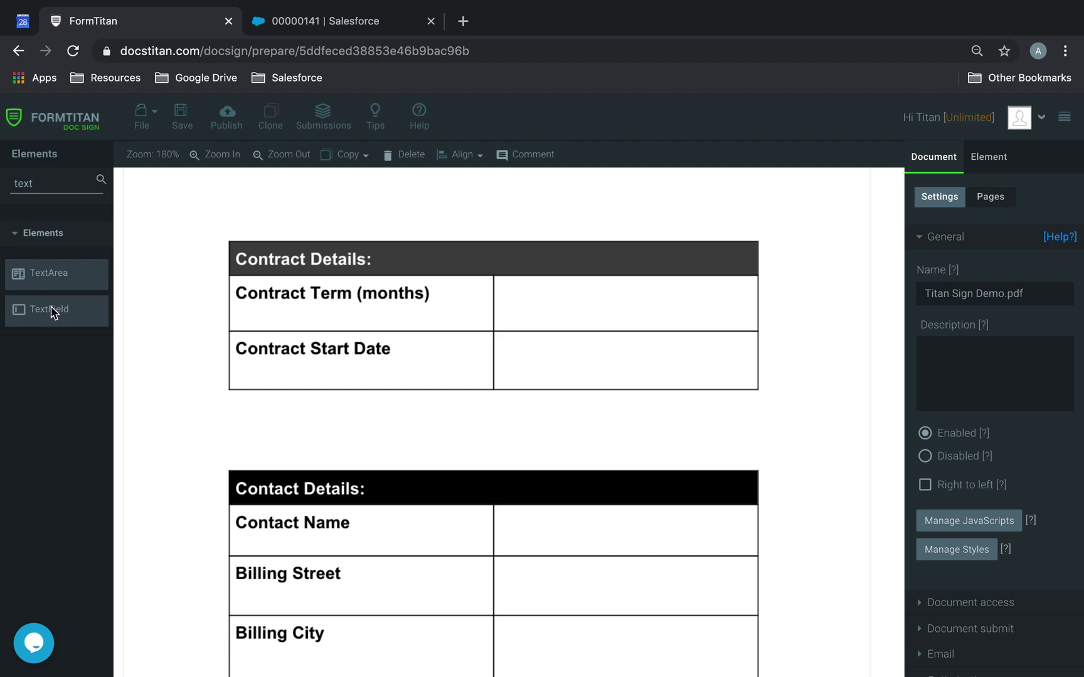
left_click_drag(53, 312, 580, 317)
left_click(609, 339)
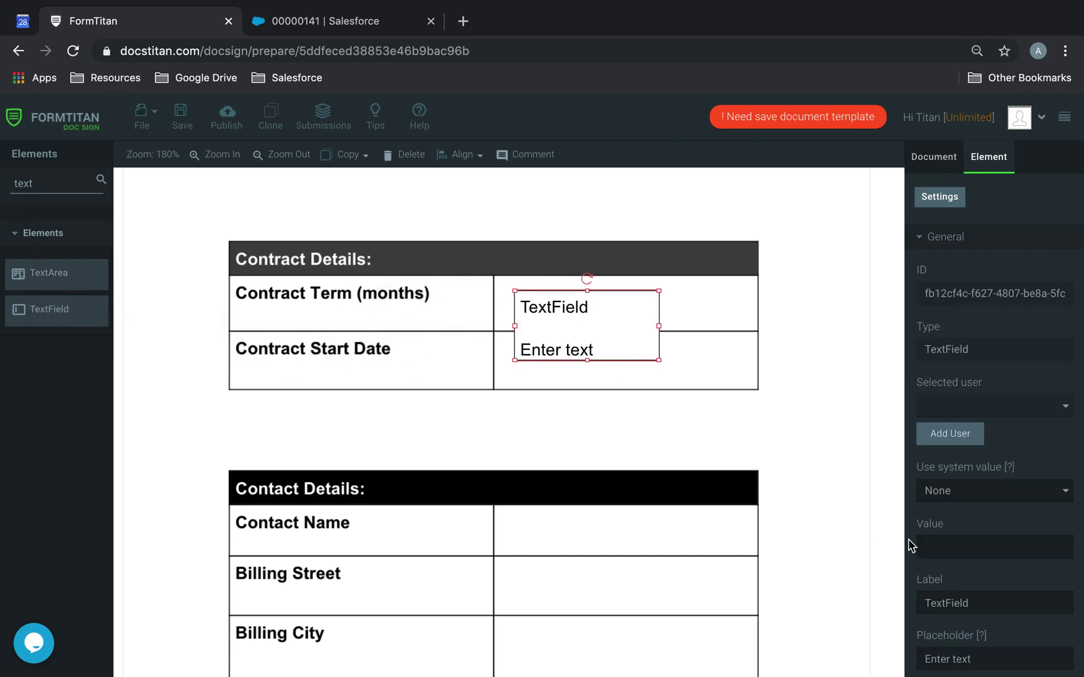
Hide the text field's label and set its tag to Contract Term.
scroll(979, 577, "down", 3)
scroll(977, 575, "up", 1)
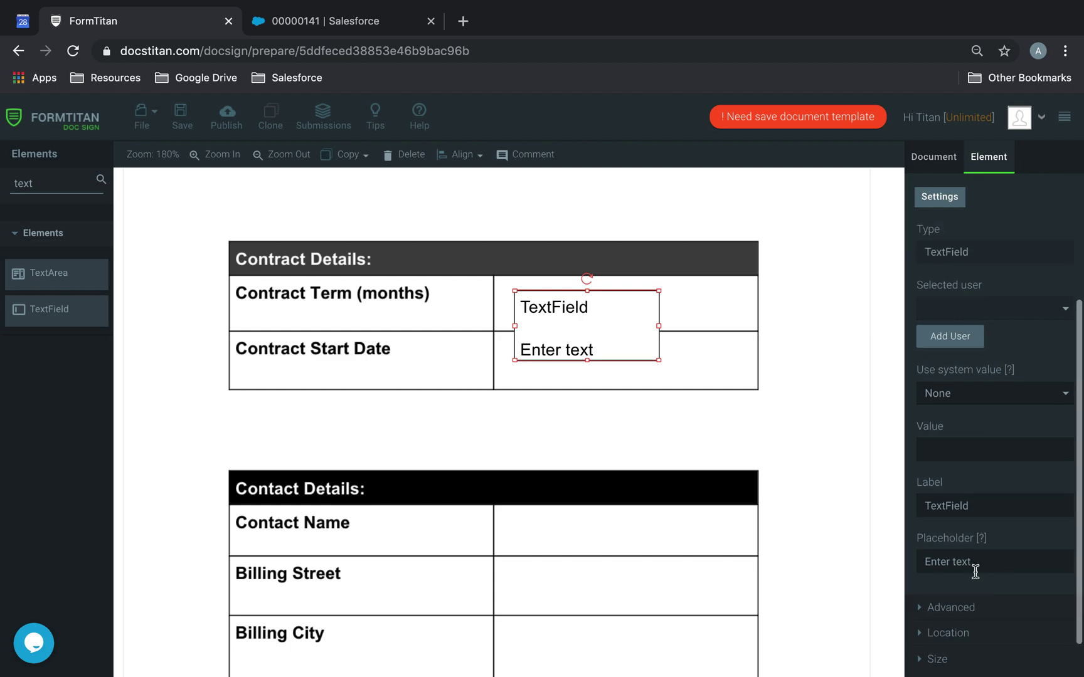
scroll(975, 528, "down", 1)
left_click(952, 563)
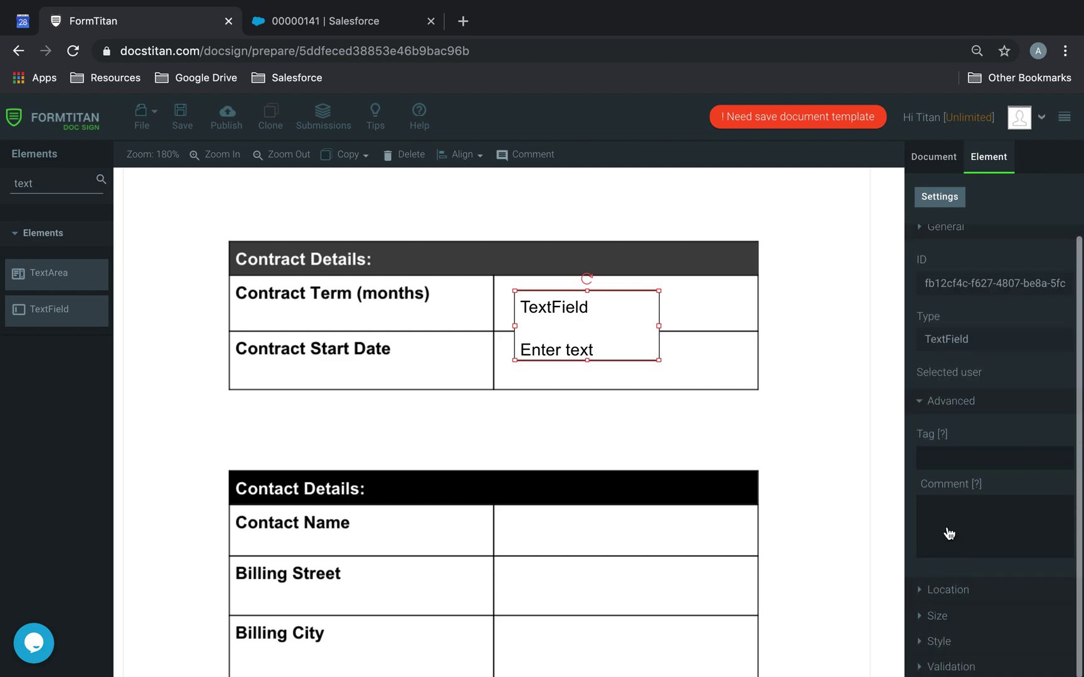
left_click(925, 453)
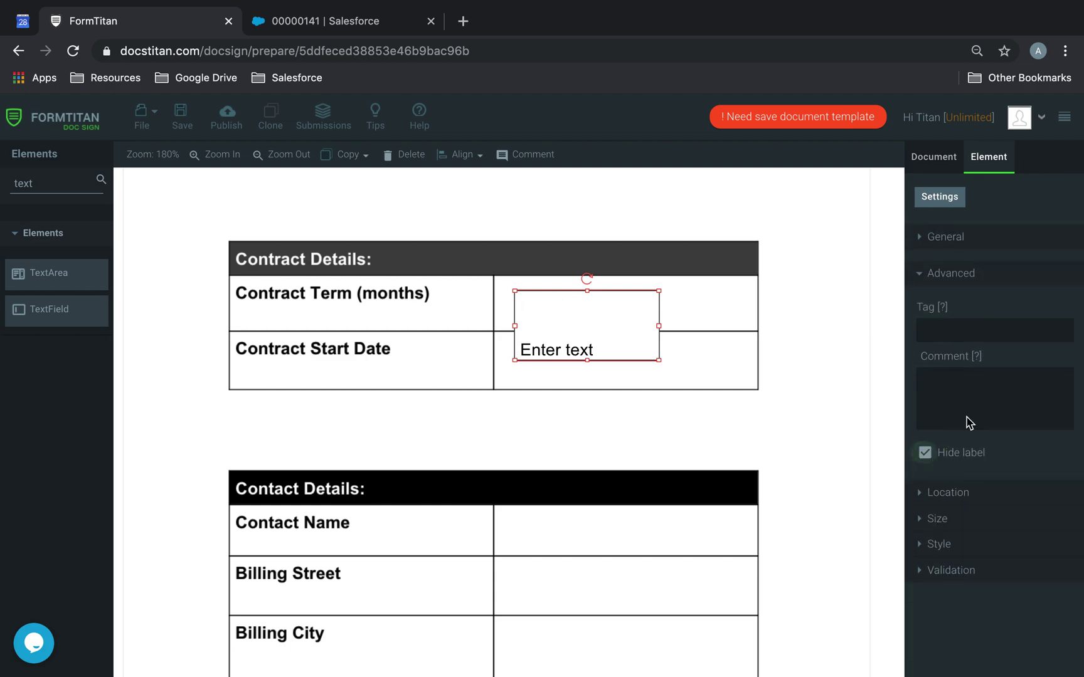
left_click(973, 331)
type("Contract Term")
Resize the text field to fit inside the Contract Term (months) cell.
left_click(608, 411)
left_click(603, 336)
left_click_drag(658, 359, 733, 326)
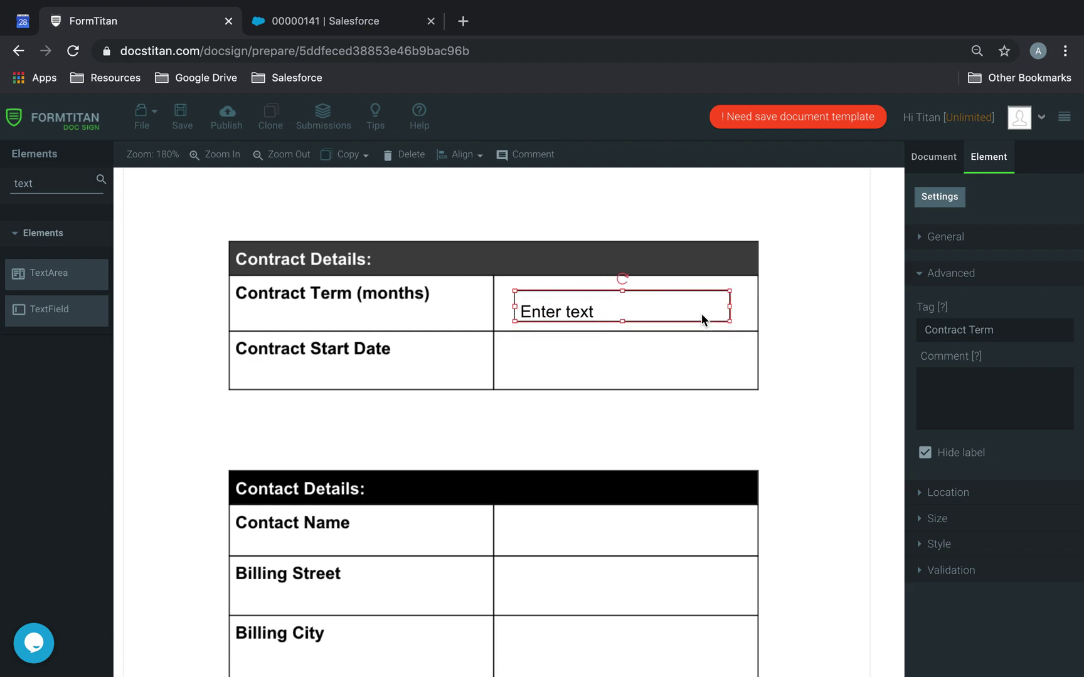
left_click(689, 369)
Place a Date Field element beside Contract Start Date in the Contract Details table.
double_click(55, 189)
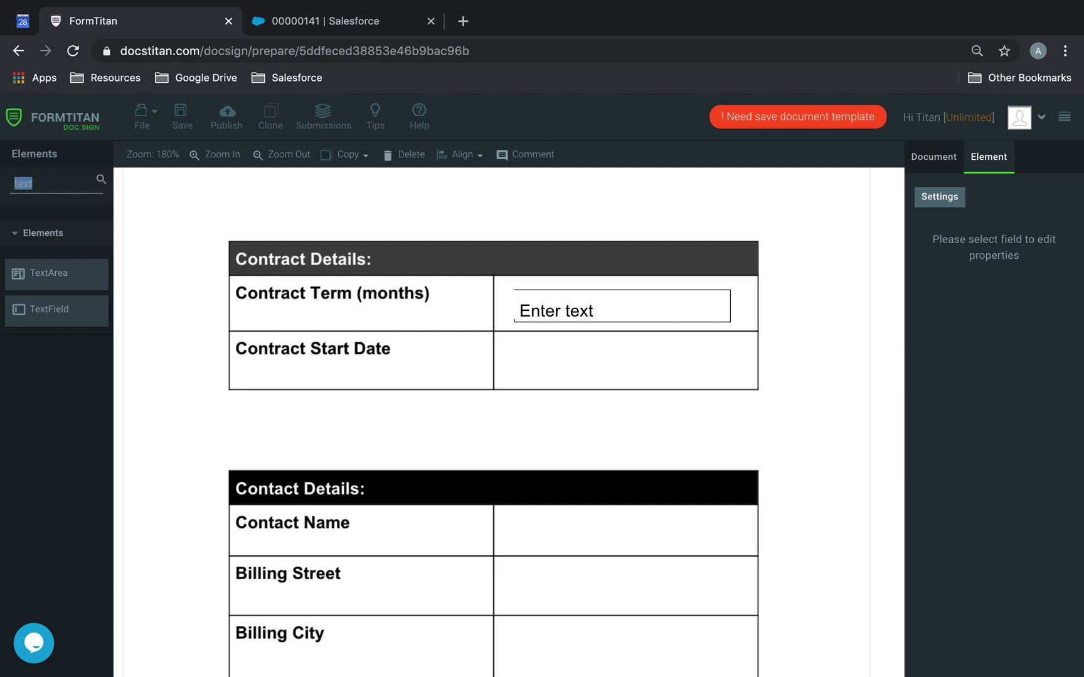
type("dat")
left_click_drag(50, 309, 602, 351)
Hide the date field's label, fit the field inside its cell and tag it start date.
left_click(924, 452)
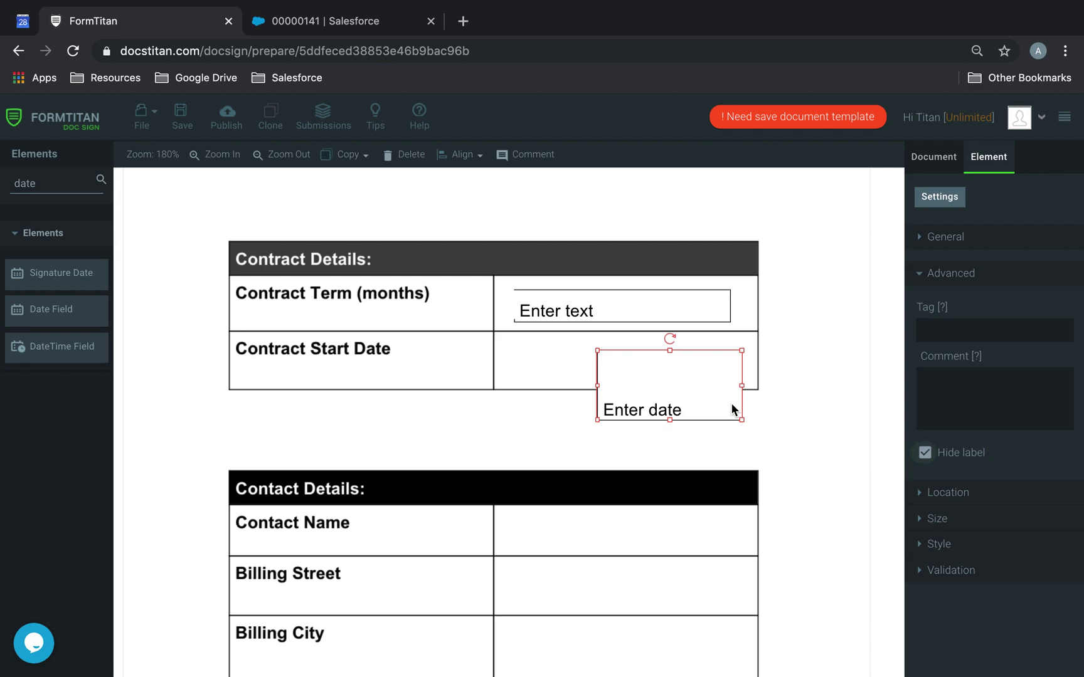
left_click_drag(742, 420, 735, 360)
left_click(958, 337)
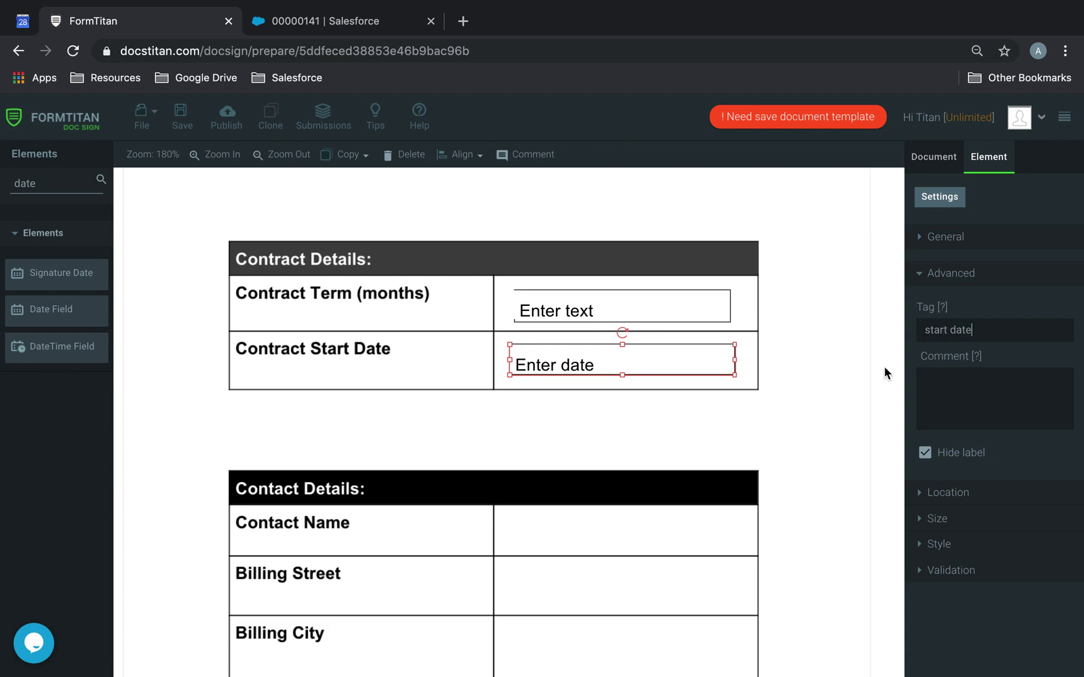
Duplicate the Contract Term text field into the Contact Name cell and replace the copy's tag.
scroll(648, 469, "down", 5)
scroll(593, 409, "up", 2)
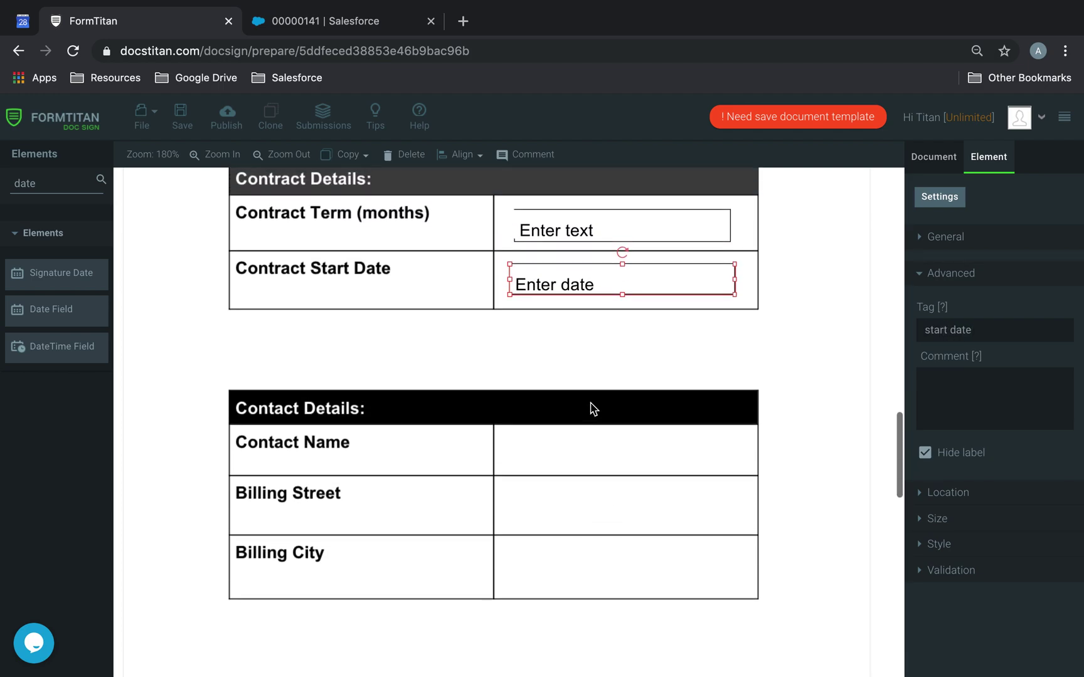
left_click(625, 223)
key("ctrl+c")
key("ctrl+v")
left_click_drag(707, 271, 681, 450)
triple_click(997, 329)
type("n")
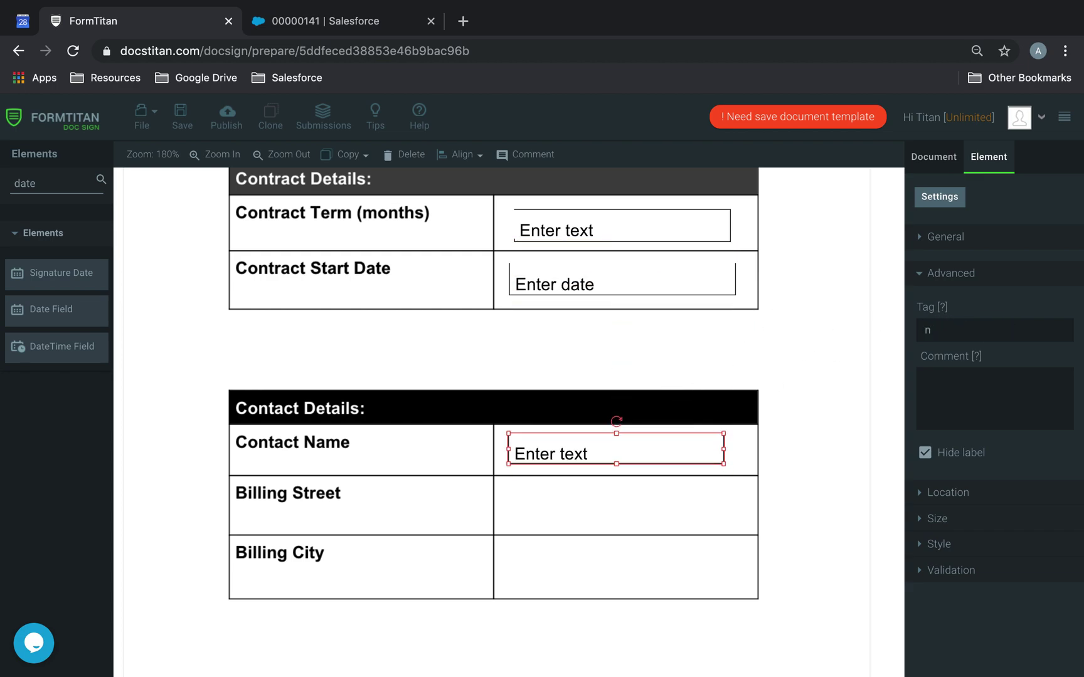
left_click(437, 545)
Duplicate the Contact Name text field into the Billing Street cell and set the copy's tag to Street.
left_click(619, 452)
key("ctrl+c")
key("ctrl+v")
left_click_drag(667, 482, 666, 502)
left_click_drag(978, 334, 847, 328)
type("Stree")
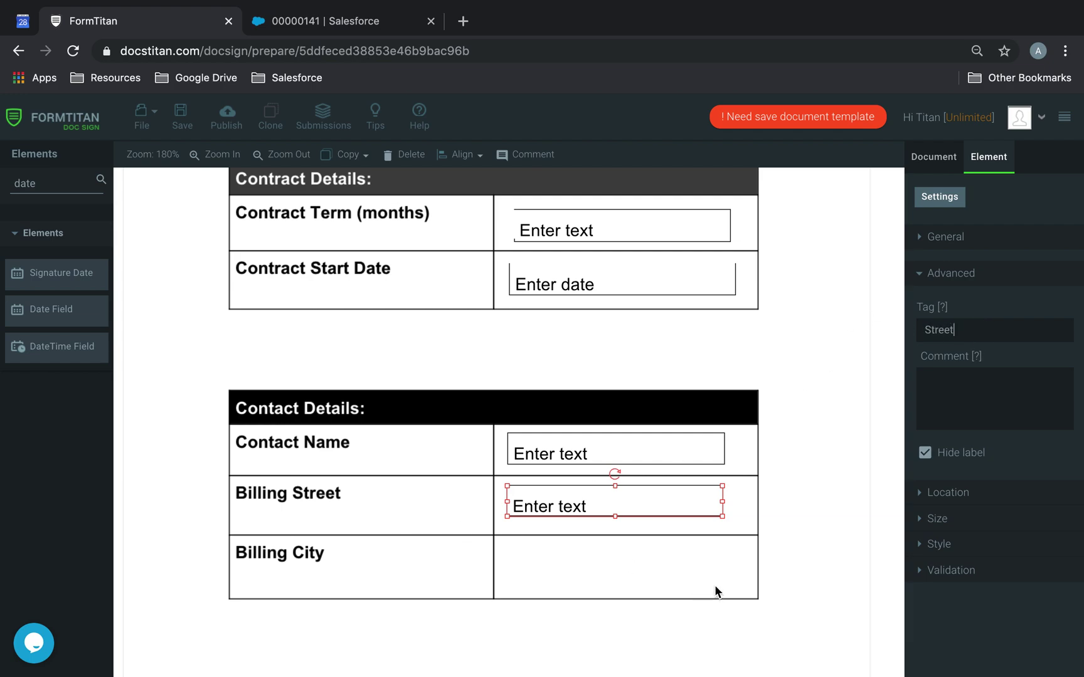
type("t")
Duplicate the Billing Street text field into the Billing City cell and set the copy's tag to Billing.
key("ctrl+v")
key("ctrl+z")
left_click(651, 540)
left_click(666, 512)
key("super+c")
key("super+v")
left_click_drag(666, 532, 664, 561)
double_click(989, 330)
type("Bi")
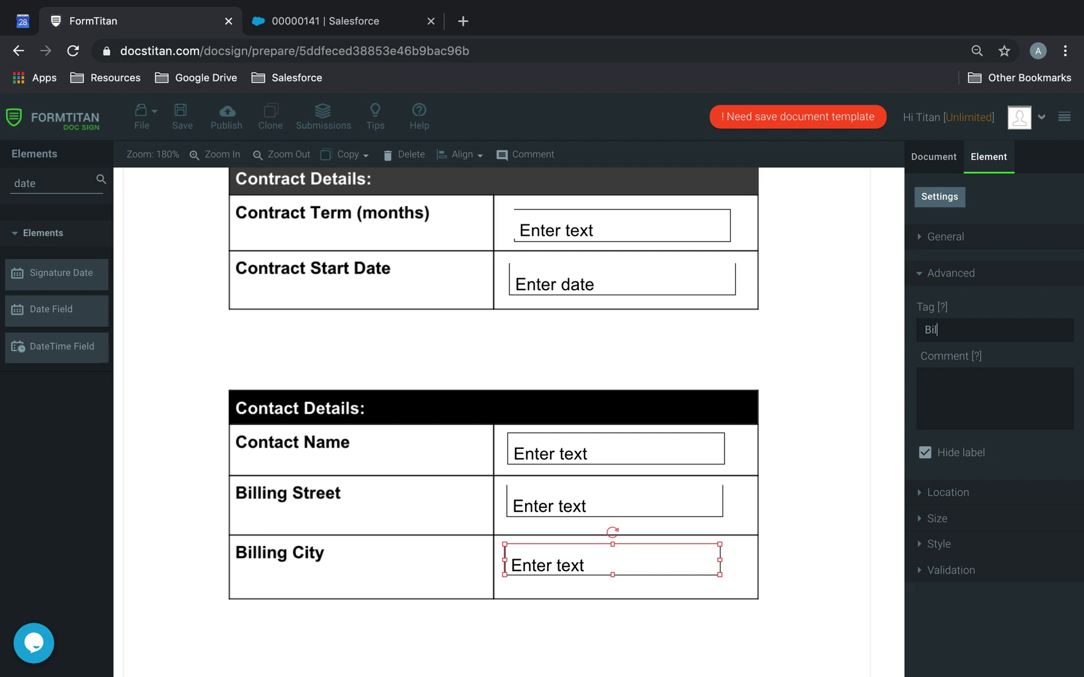
left_click(797, 515)
Find the text elements and place a TextField beside Postcode in the address table.
scroll(797, 515, "down", 10)
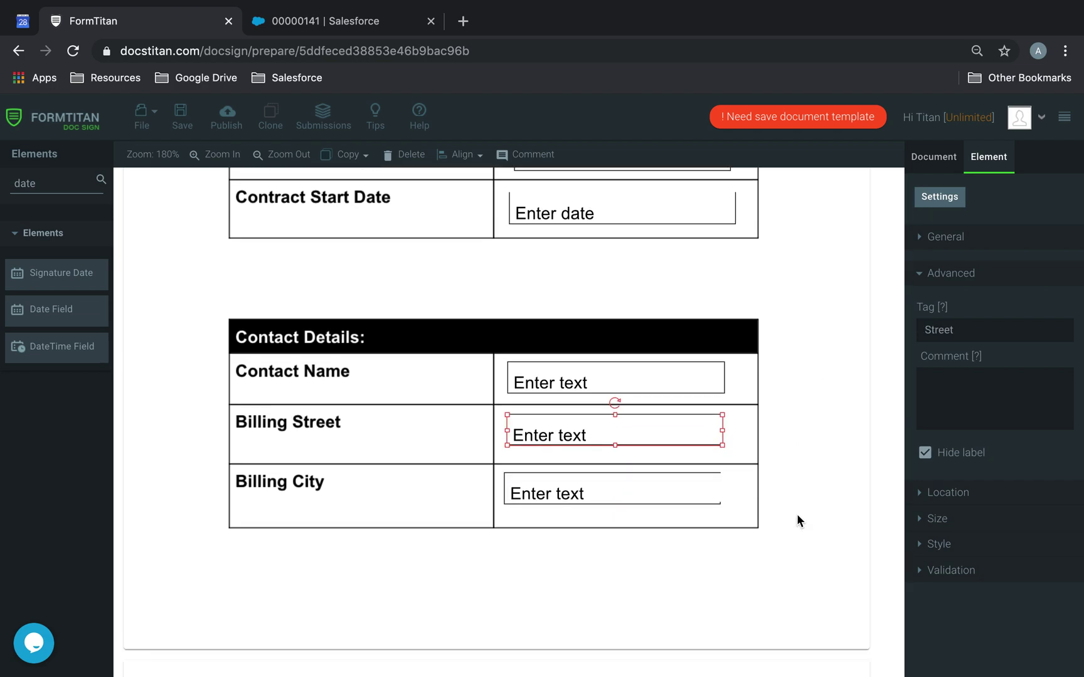
scroll(355, 314, "down", 4)
scroll(356, 314, "up", 3)
double_click(56, 182)
key("BackSpace")
type("text")
left_click_drag(52, 317, 631, 348)
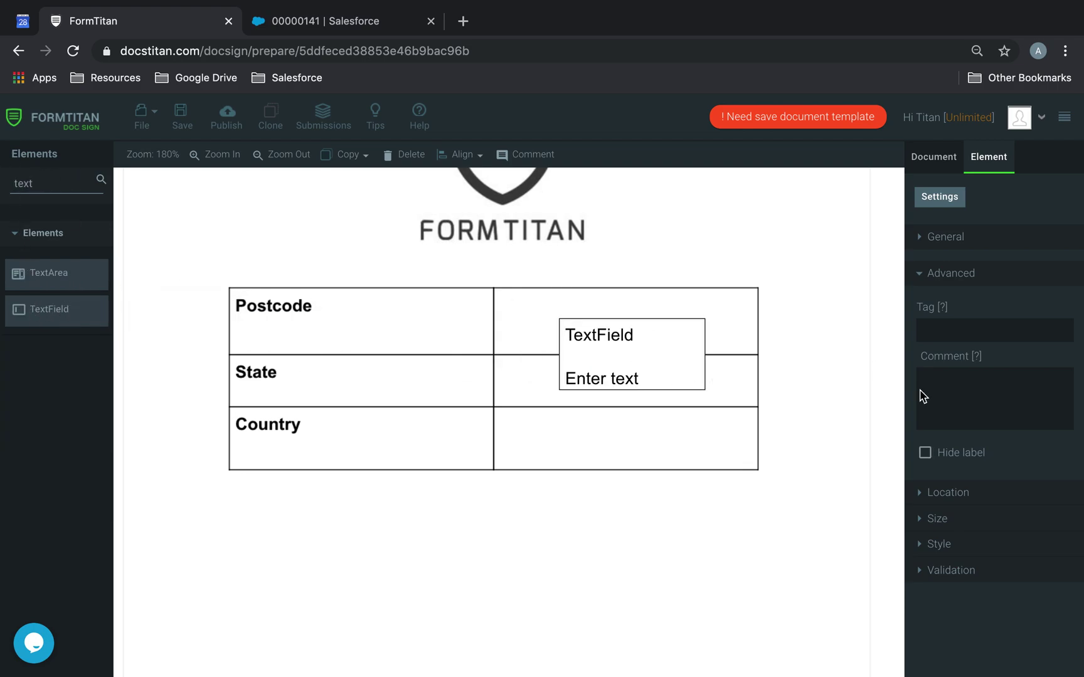
Hide the new text field's label, fit the field inside the Postcode cell and tag it Postcode.
left_click(925, 452)
left_click_drag(704, 390, 732, 342)
left_click(1005, 337)
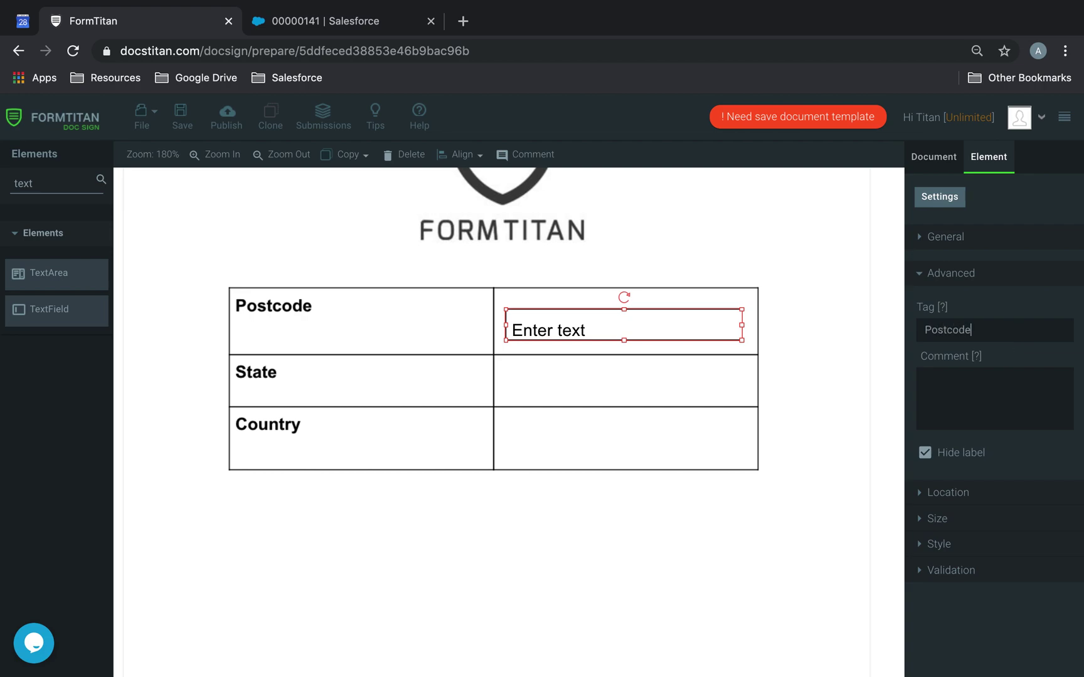
Duplicate the Postcode text field into the State cell and set the copy's tag to State.
key("ctrl+c")
key("ctrl+v")
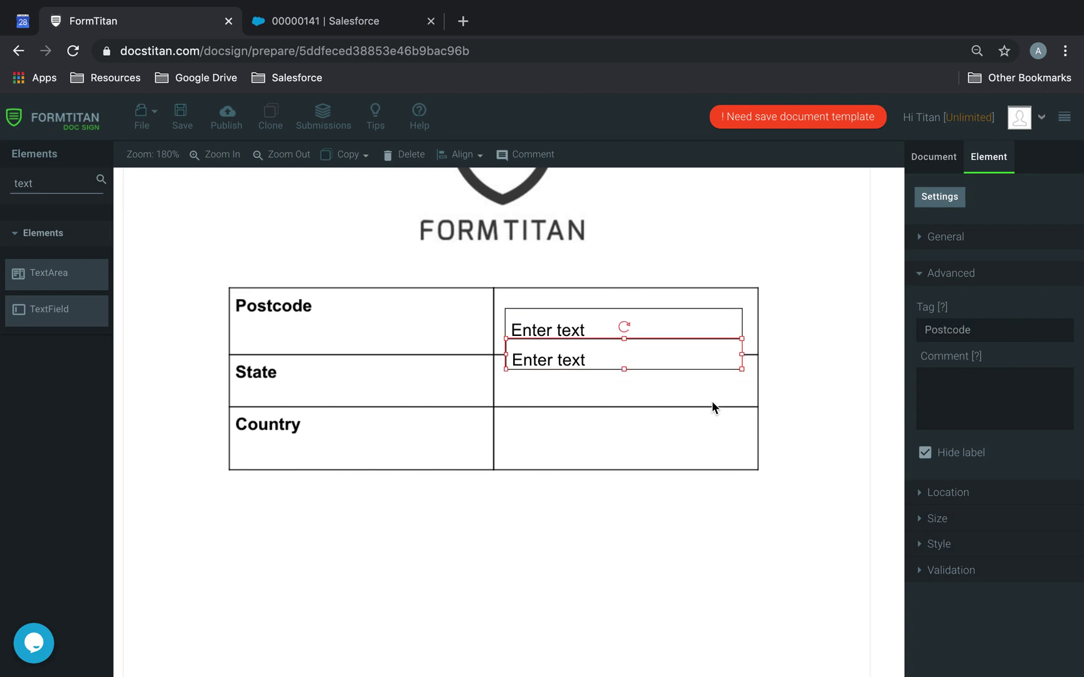
left_click_drag(683, 363, 682, 386)
double_click(975, 328)
type("State")
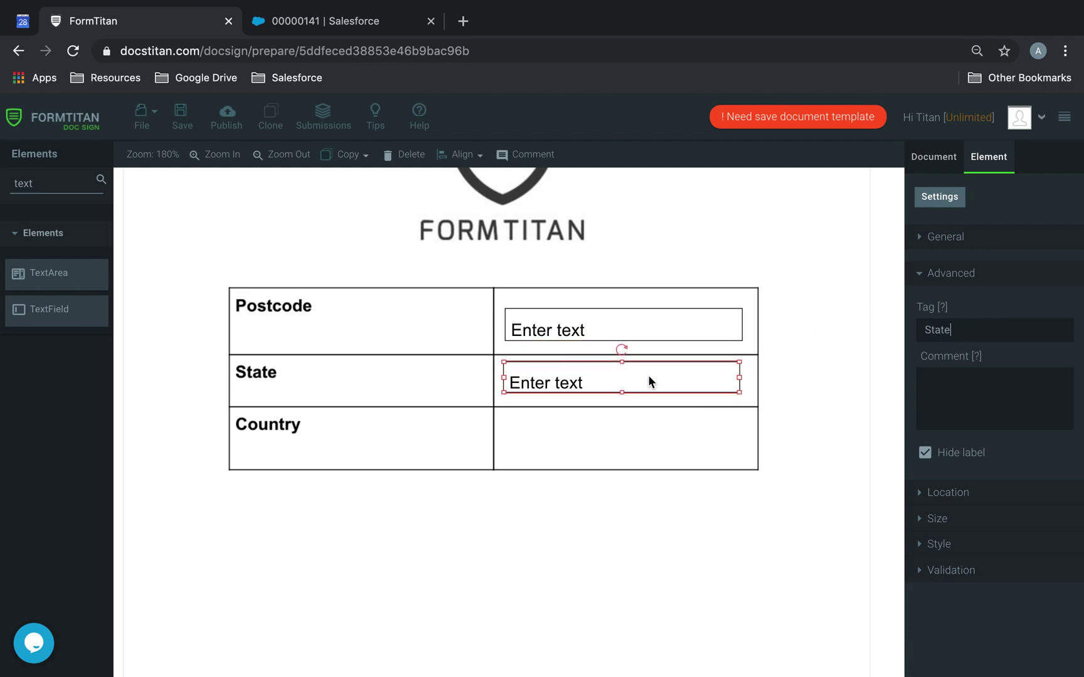
Duplicate the State text field into the Country cell and set the copy's tag to Country.
key("ctrl+v")
key("ctrl+z")
left_click_drag(707, 384, 678, 440)
double_click(982, 330)
type("Country")
Place a Signature element over the Sign here line, stretch it along the line and save the document.
scroll(691, 480, "down", 5)
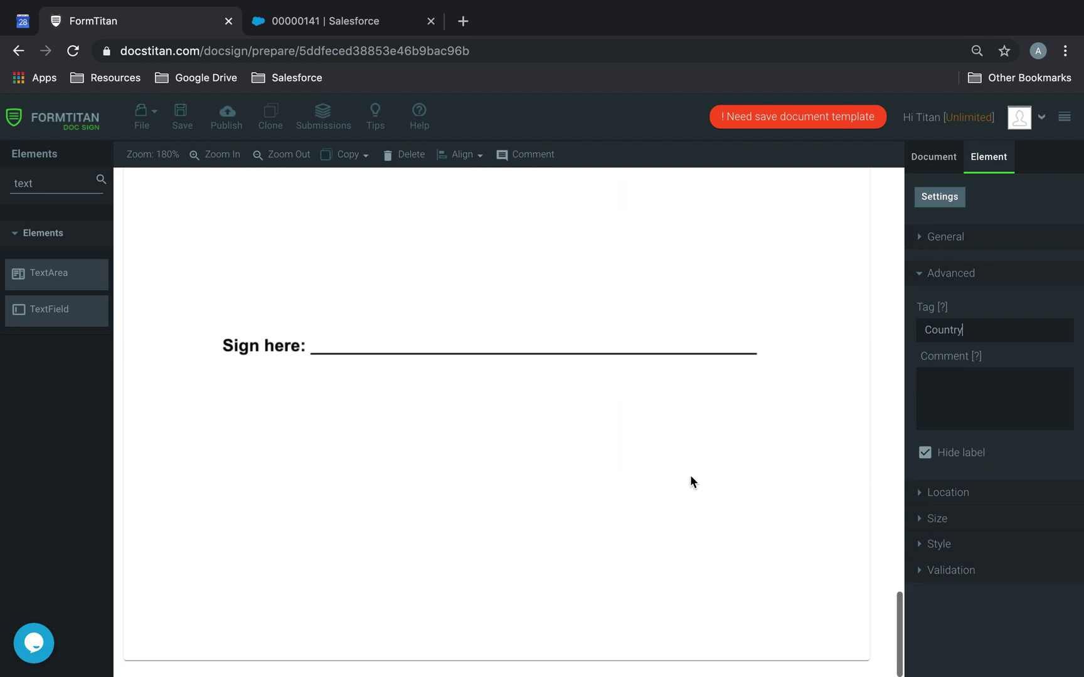
double_click(63, 181)
type("sign")
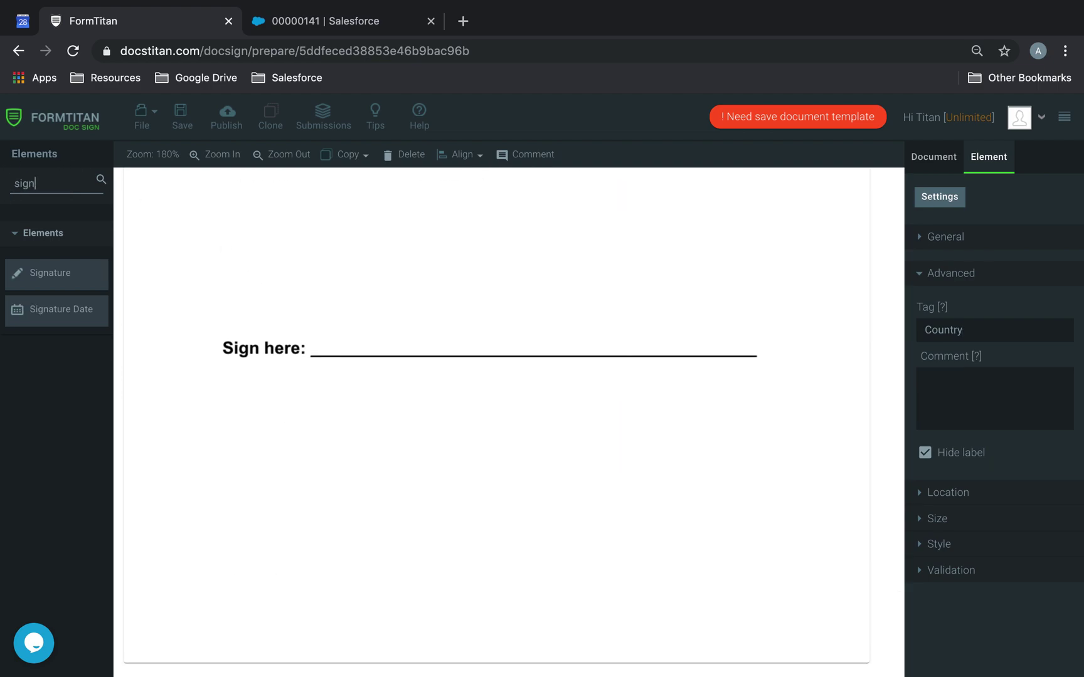
mouse_move(76, 294)
left_mouse_down()
mouse_move(356, 283)
mouse_move(395, 299)
left_mouse_up()
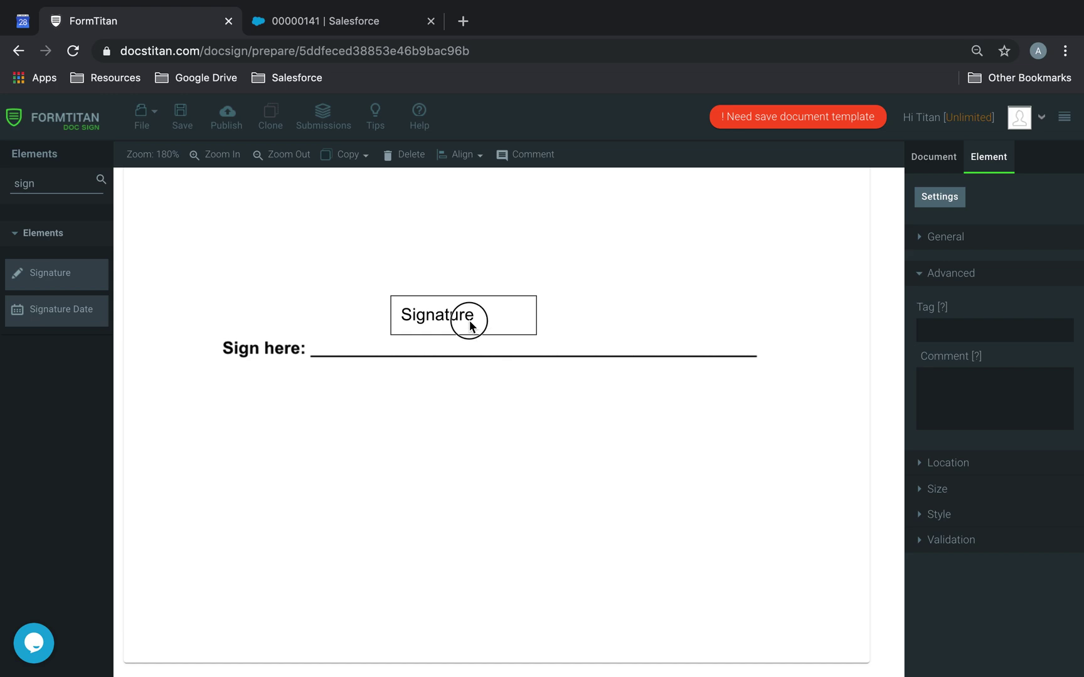
mouse_move(476, 325)
left_mouse_down()
mouse_move(706, 329)
mouse_move(744, 345)
left_mouse_up()
left_click(181, 115)
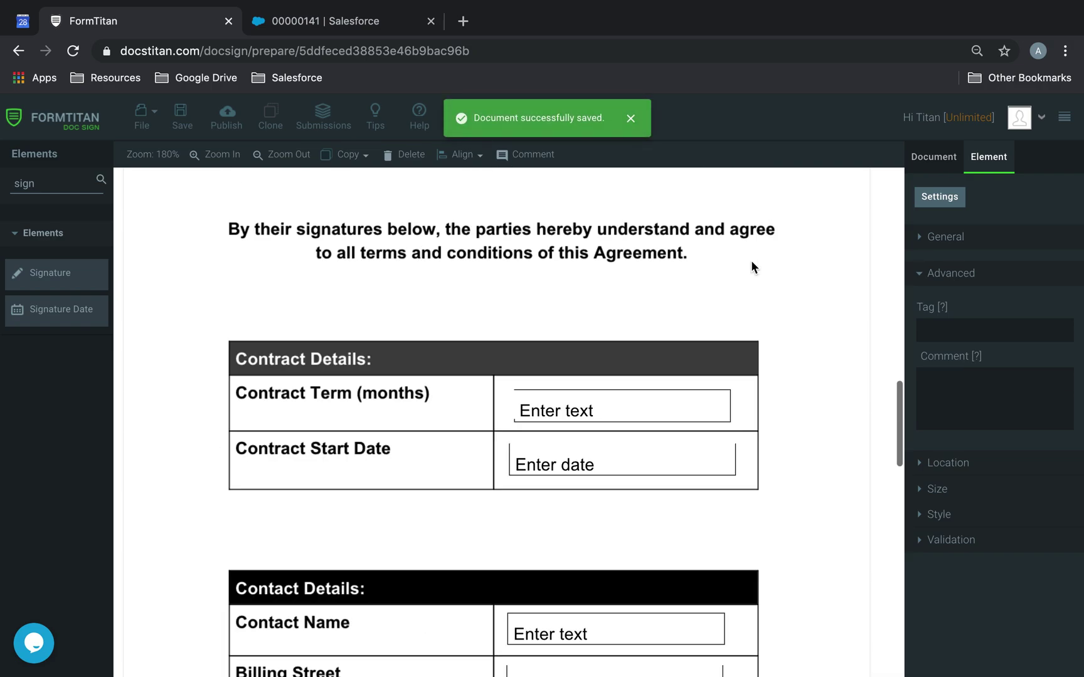
Enable Push to Salesforce in the document's submit settings and open the push configuration.
left_click(946, 164)
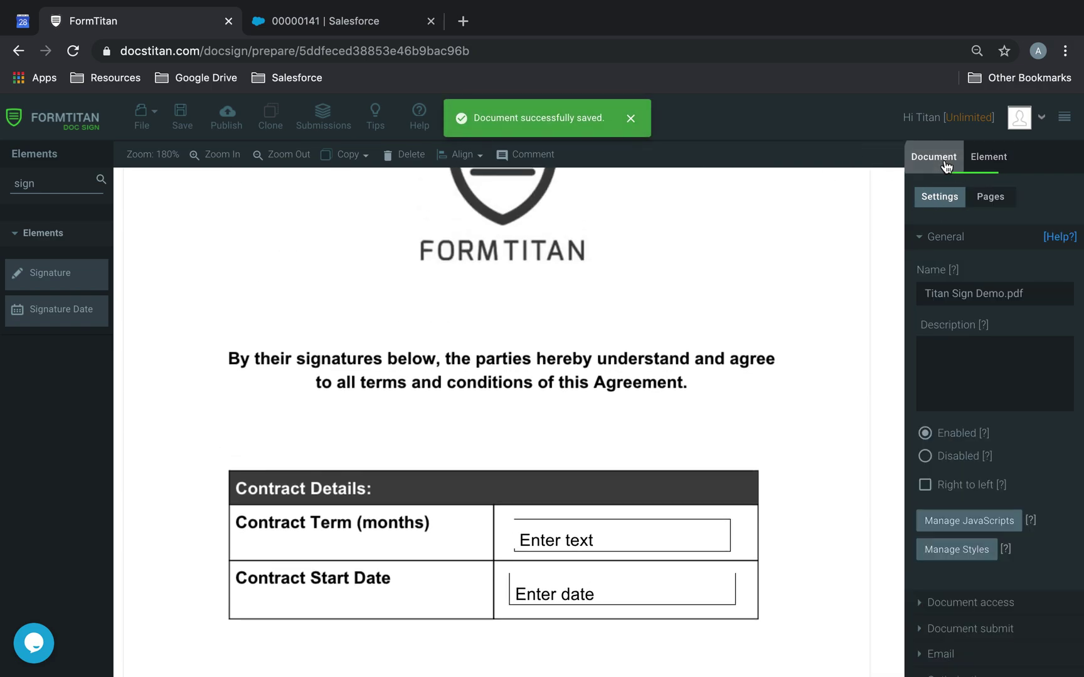
left_click(982, 617)
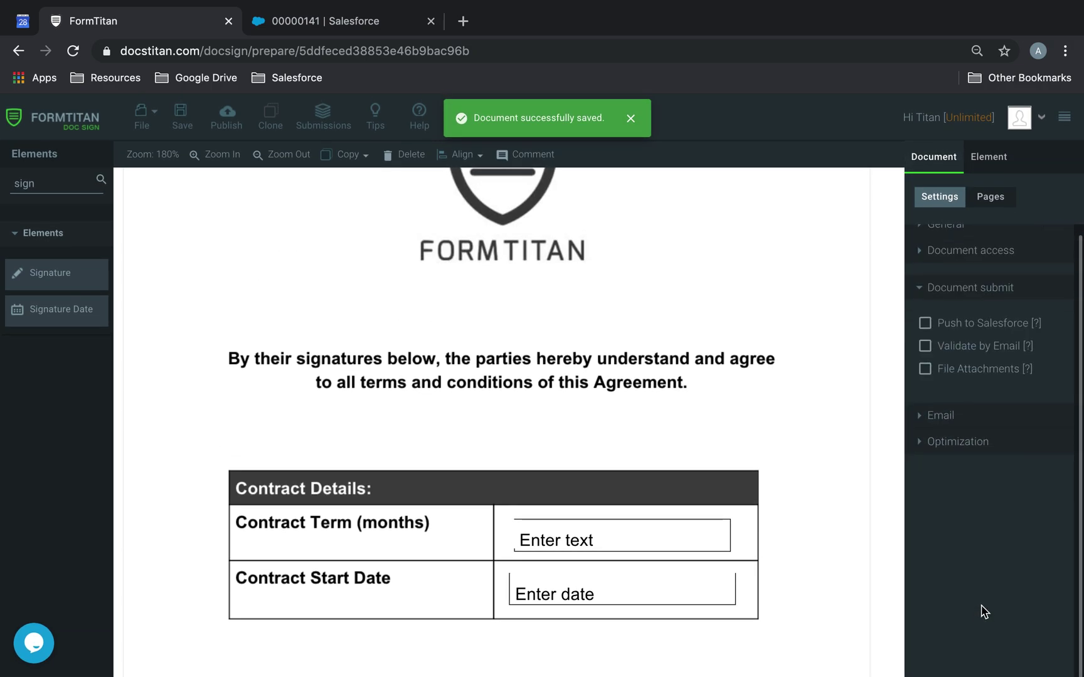
left_click(925, 324)
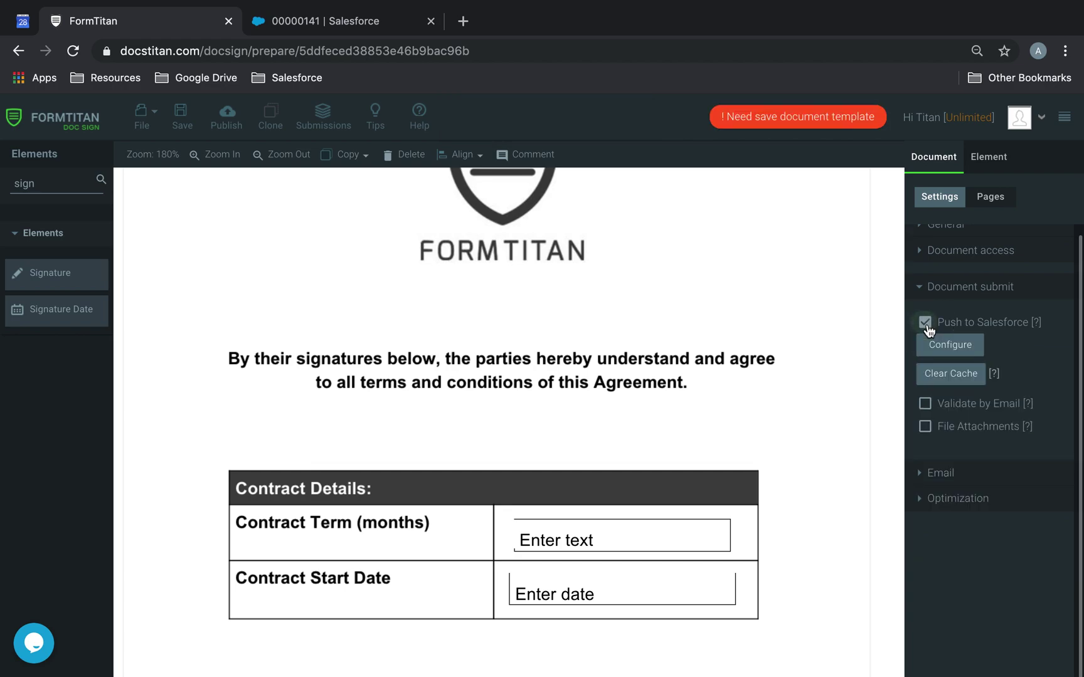
left_click(960, 349)
Set the Salesforce push to Upsert with Contract as the object.
left_click(634, 339)
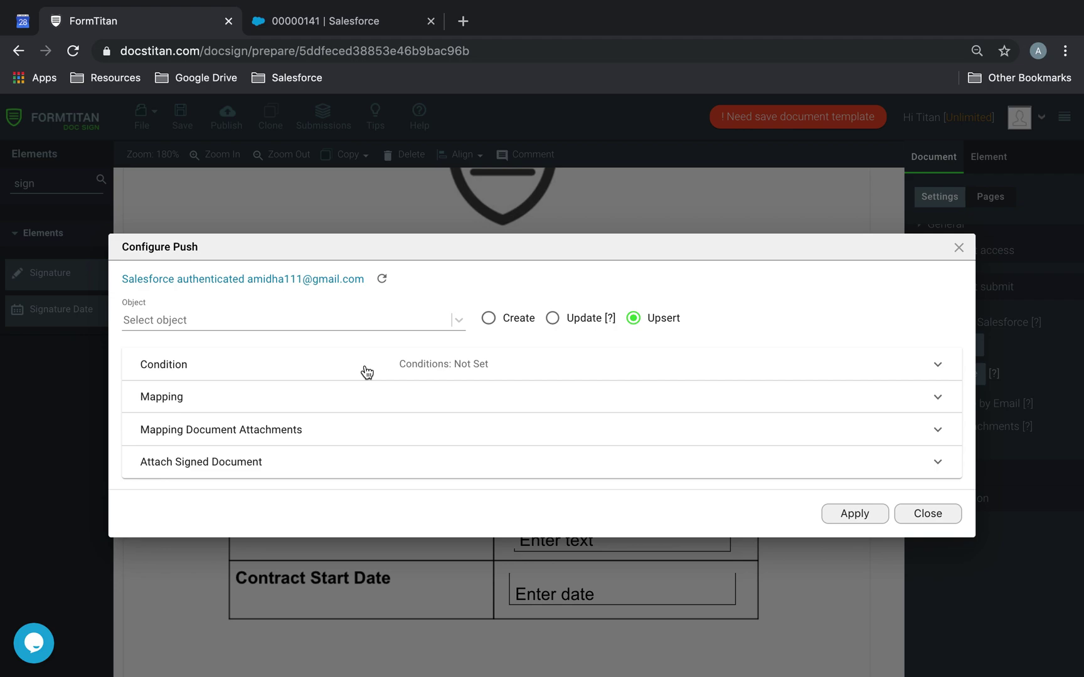
left_click(421, 370)
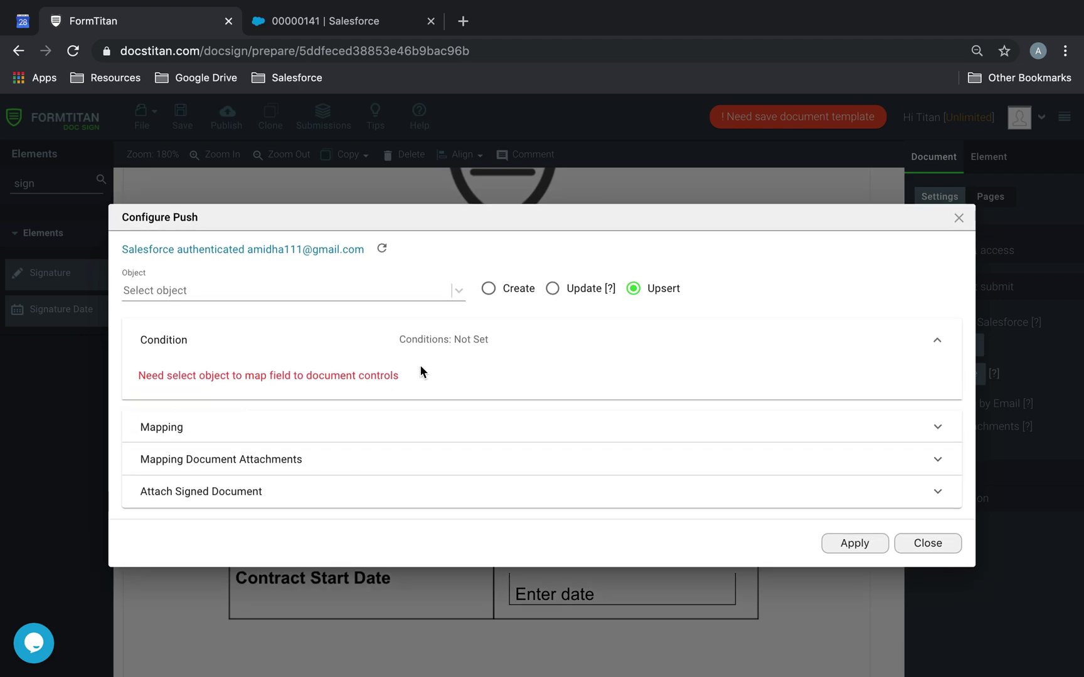
left_click(355, 289)
type("contr")
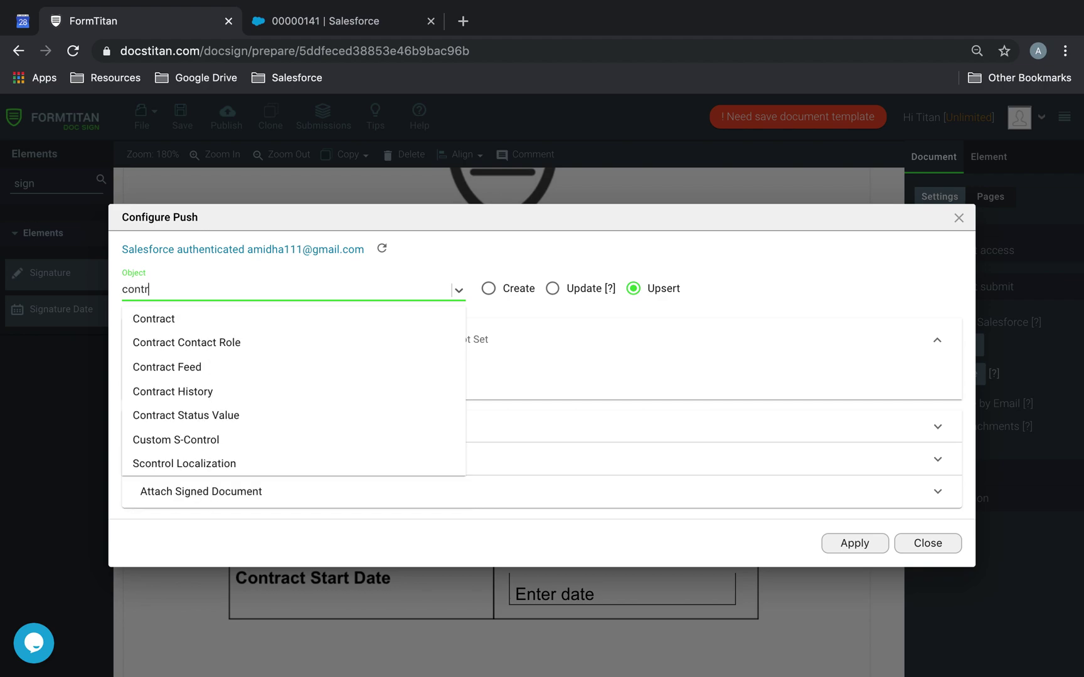
left_click(286, 320)
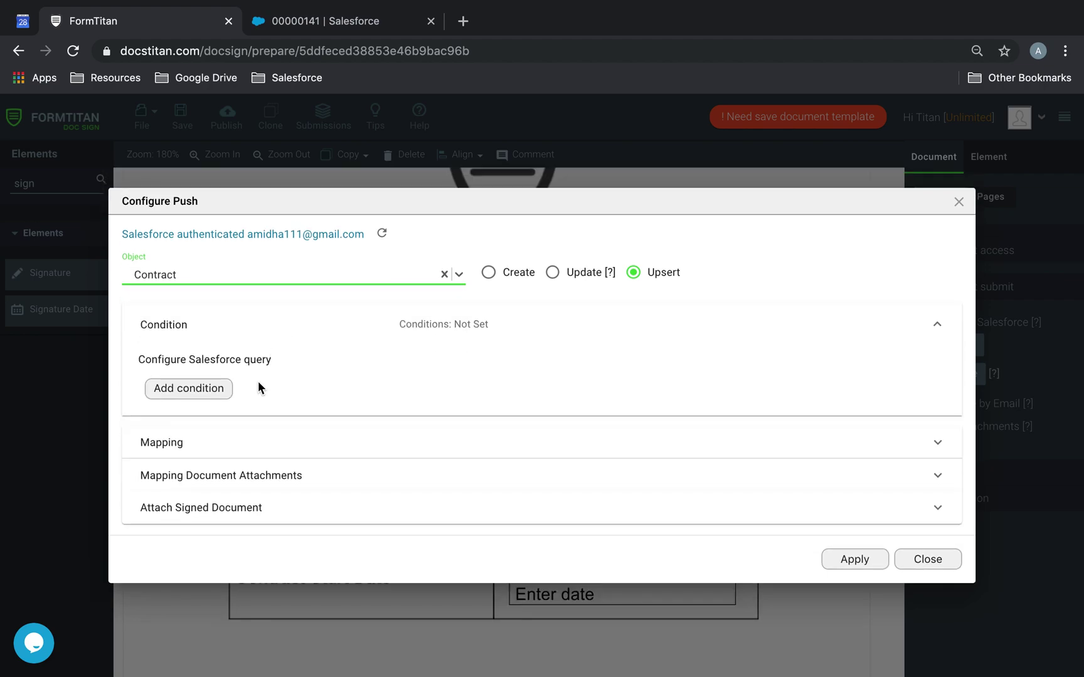
Add a push condition requiring Contract ID to equal the document's hidden input.
left_click(221, 392)
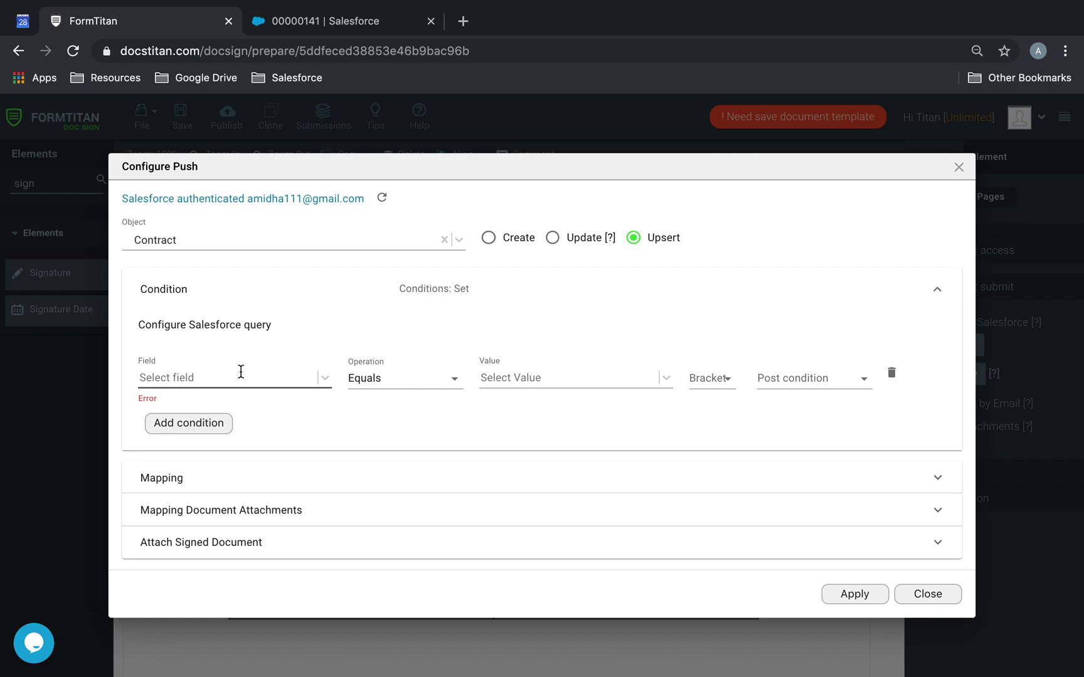
left_click(241, 372)
scroll(237, 456, "down", 3)
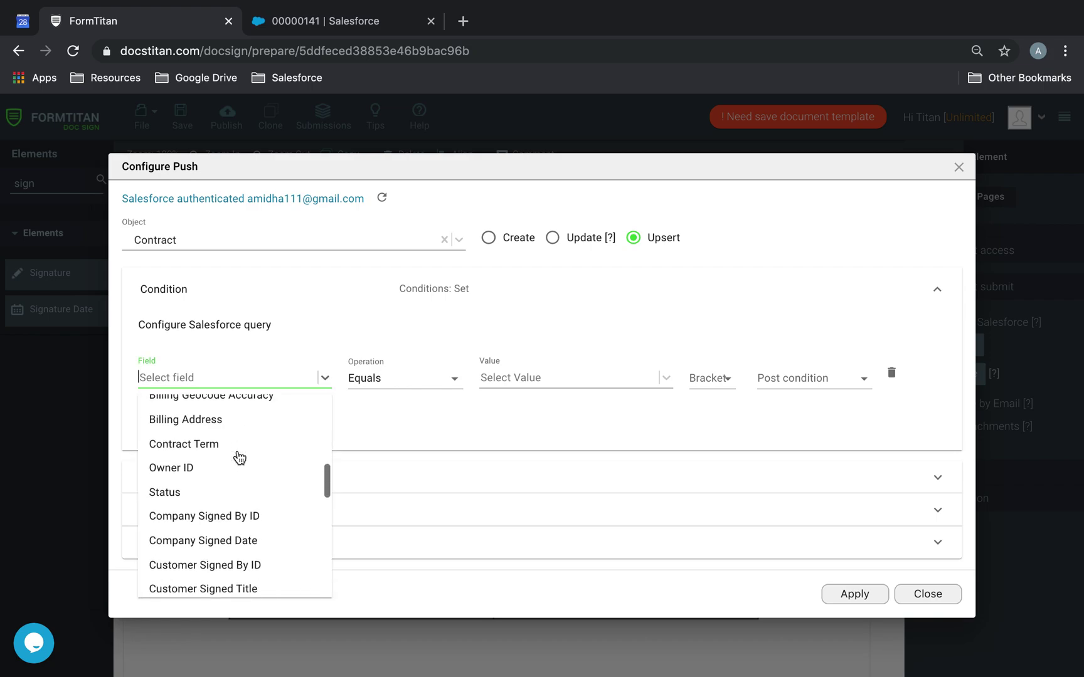
scroll(239, 458, "down", 1)
scroll(236, 455, "up", 8)
scroll(236, 469, "up", 8)
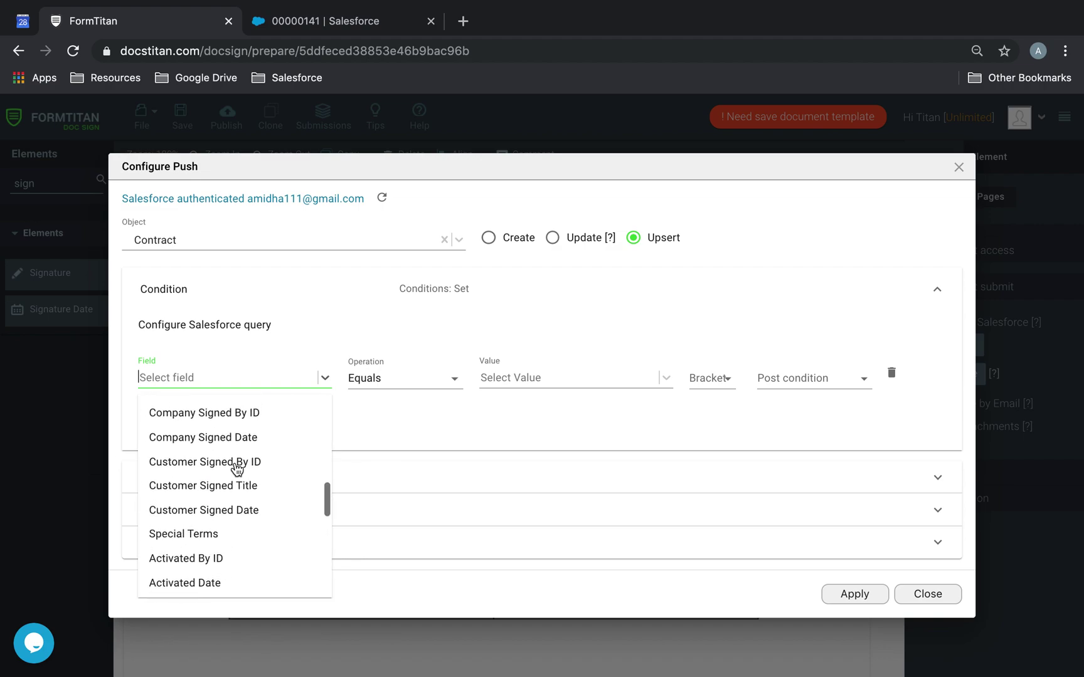
scroll(237, 469, "down", 4)
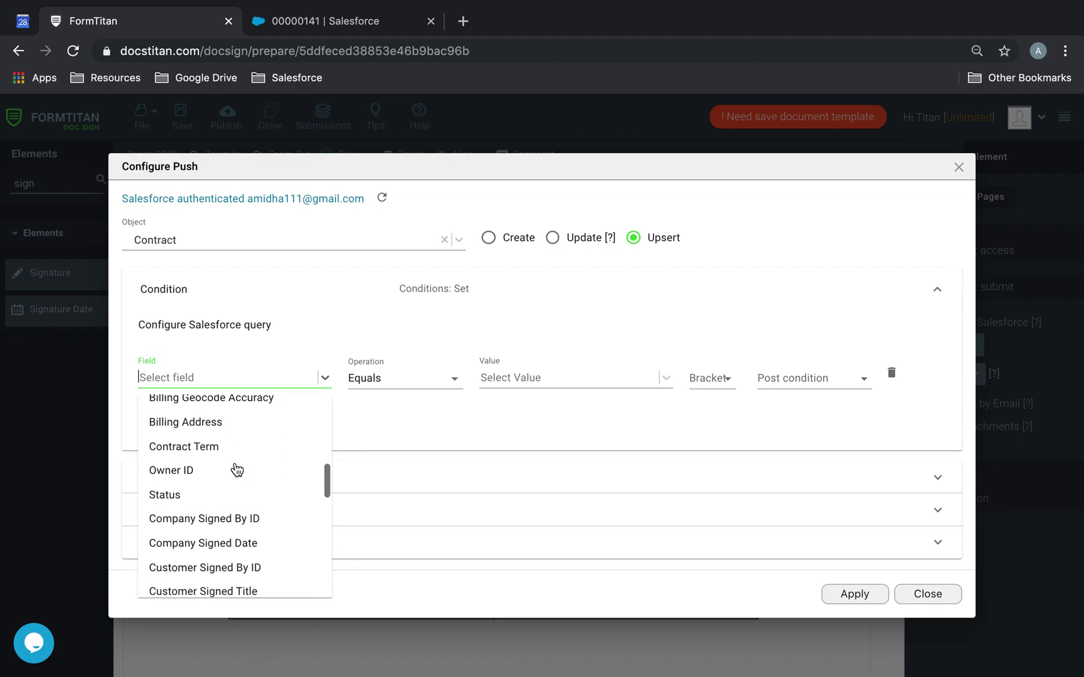
scroll(236, 470, "up", 5)
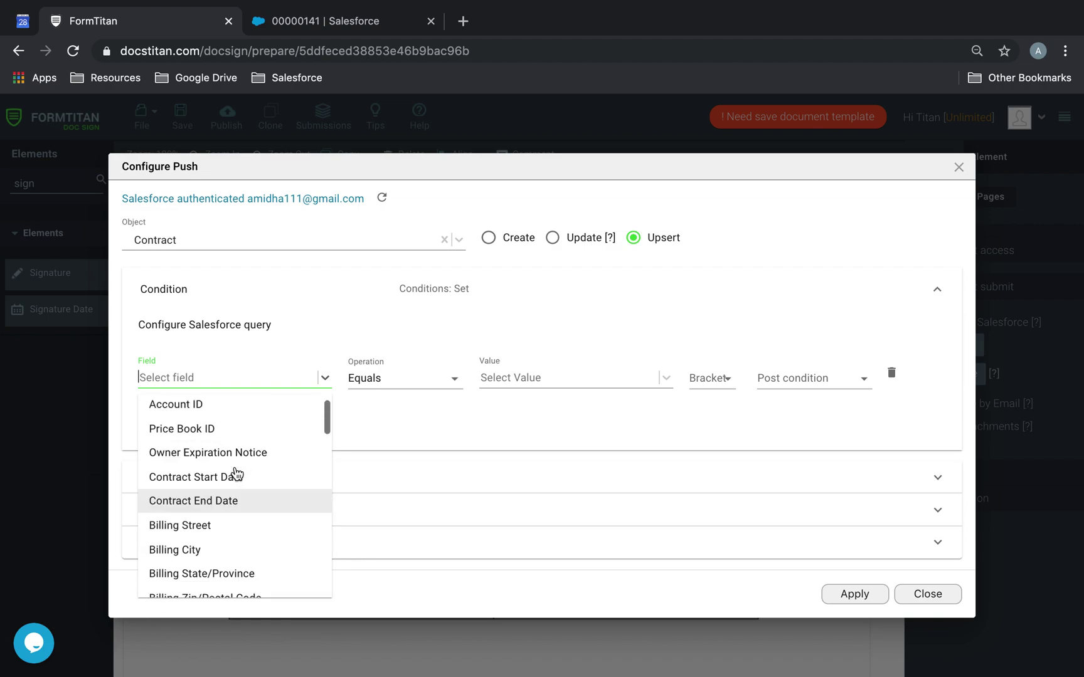
left_click(226, 407)
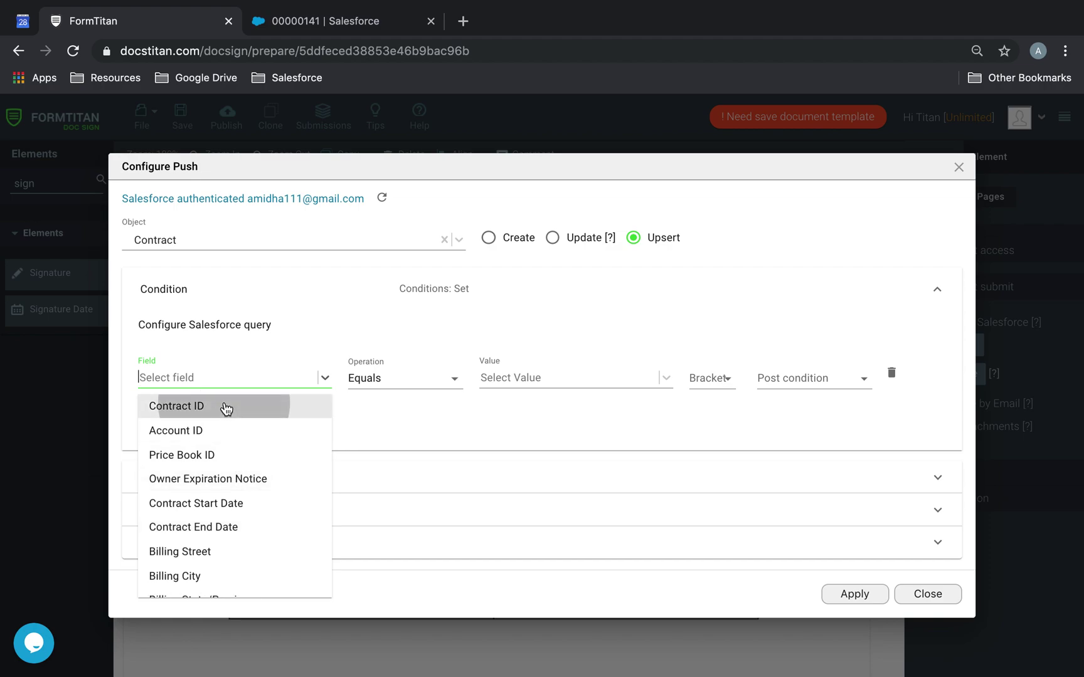
left_click(549, 381)
left_click(549, 411)
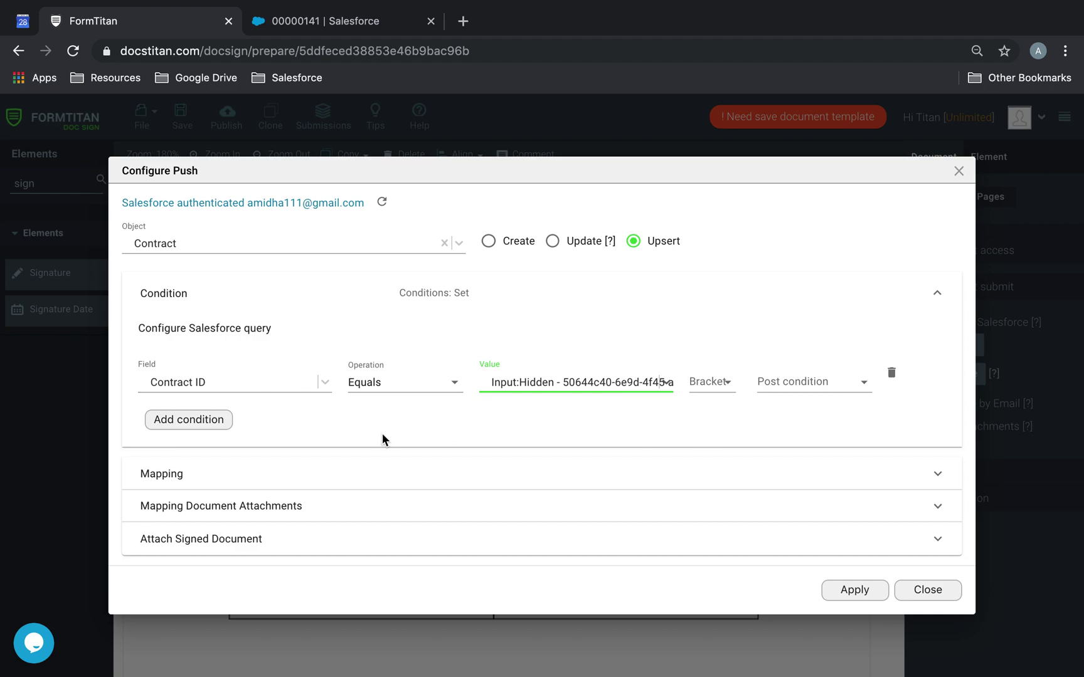
Open the Contract field mapping and map Account ID to a Static Value.
left_click(162, 476)
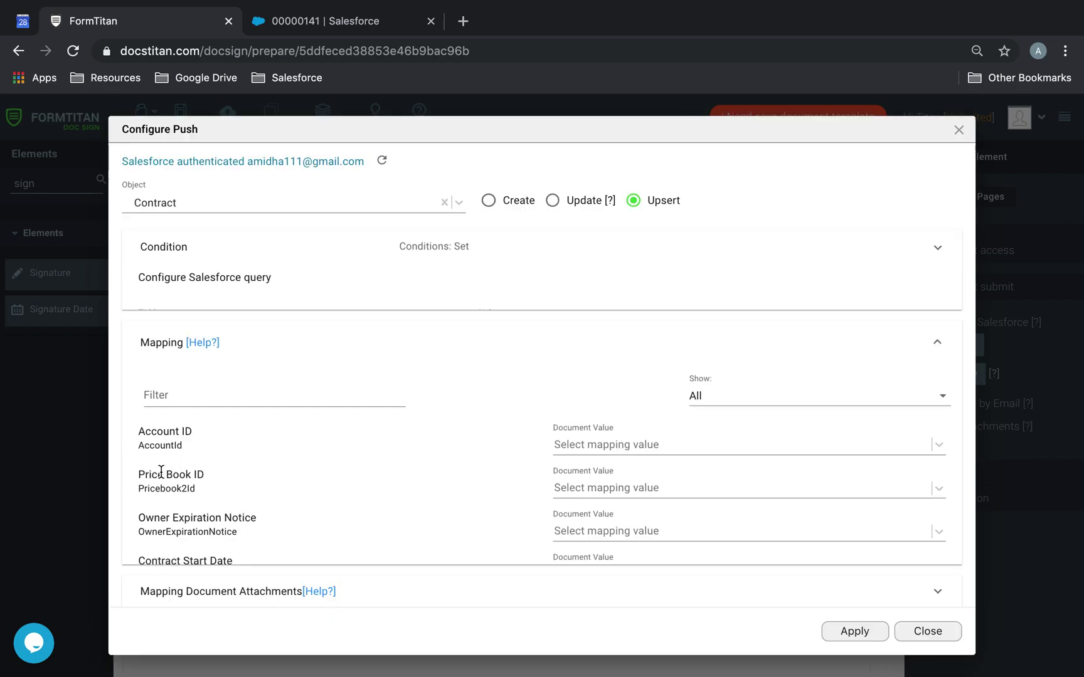
scroll(380, 430, "down", 2)
left_click(651, 283)
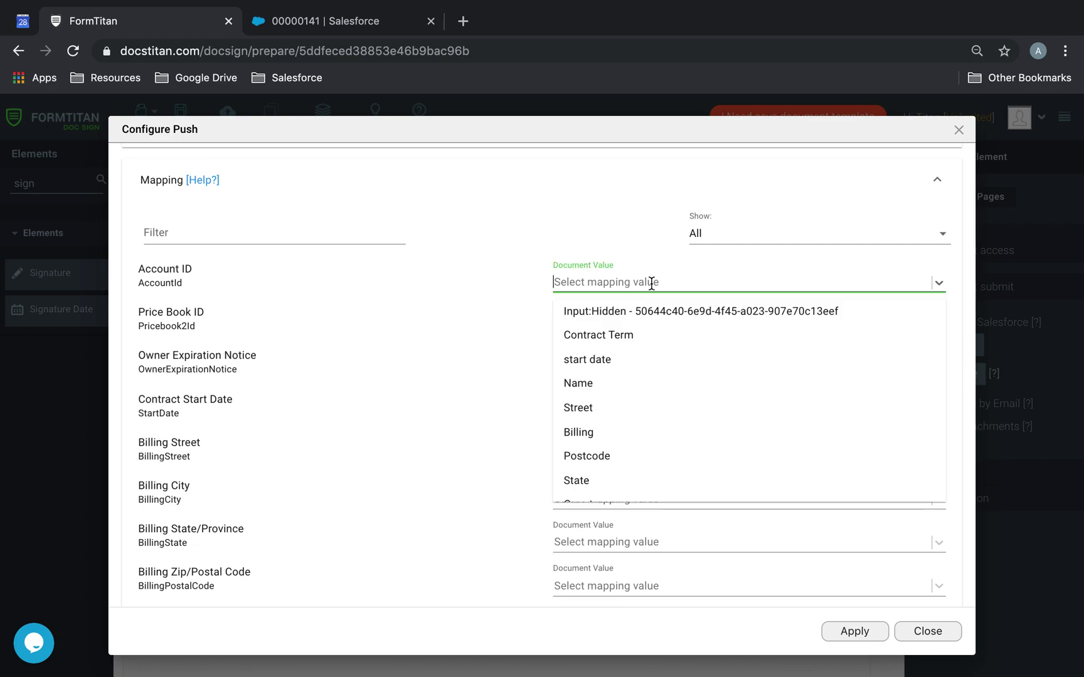
type("stat")
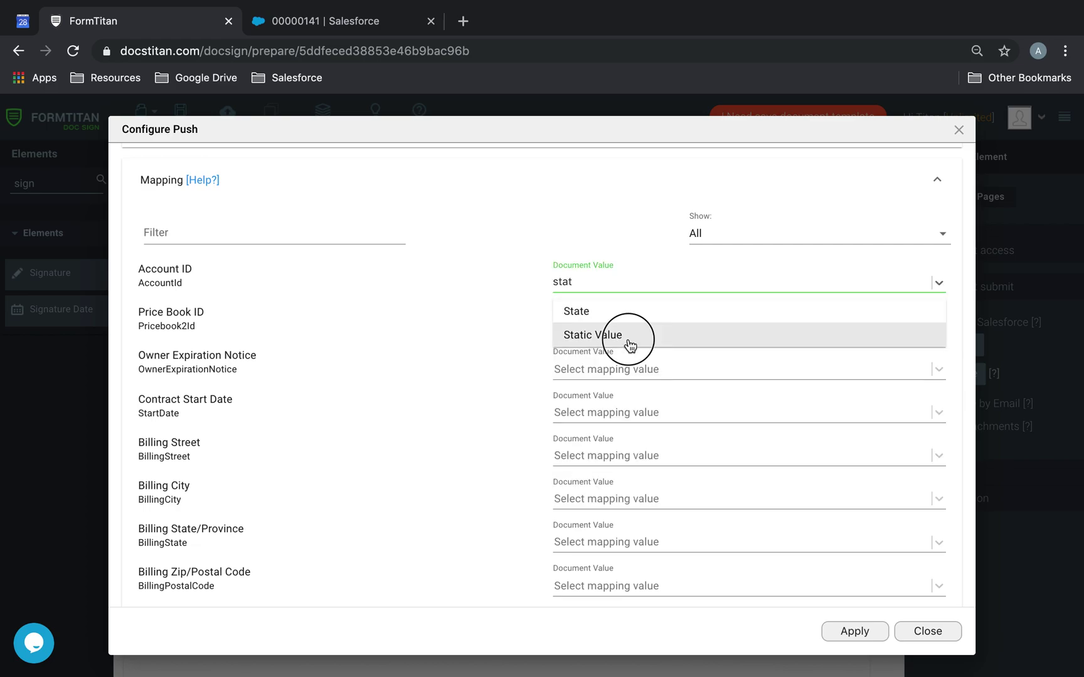
left_click(629, 338)
Switch to Salesforce, open the contract's Formtitan account, copy its record ID from the URL and return to the contract.
left_click(356, 24)
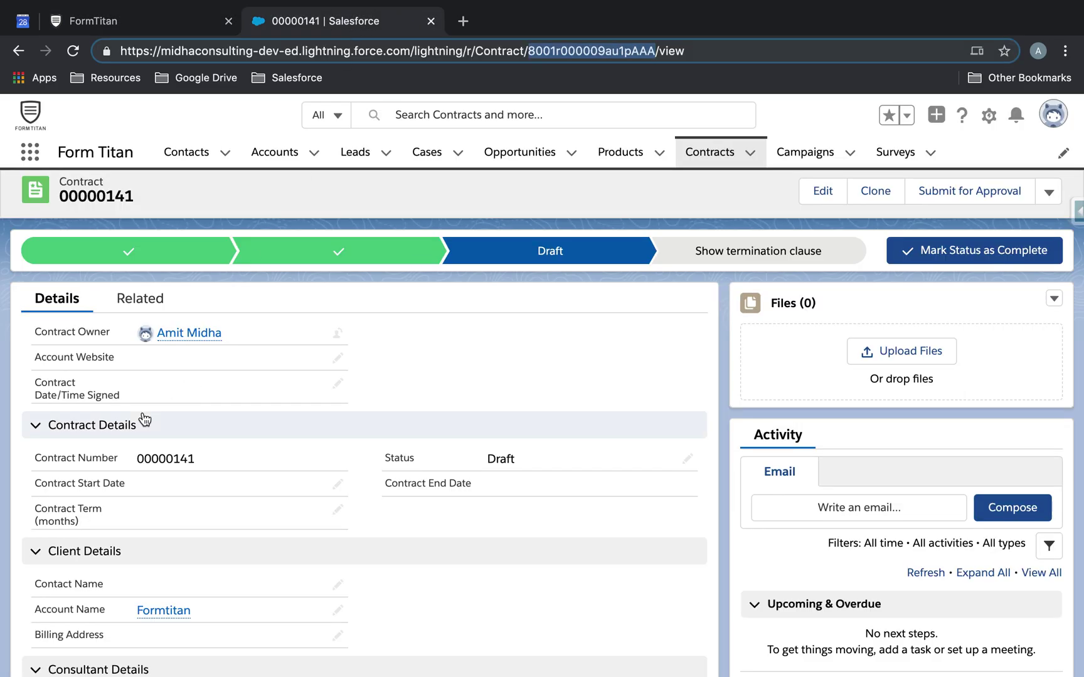
left_click(179, 611)
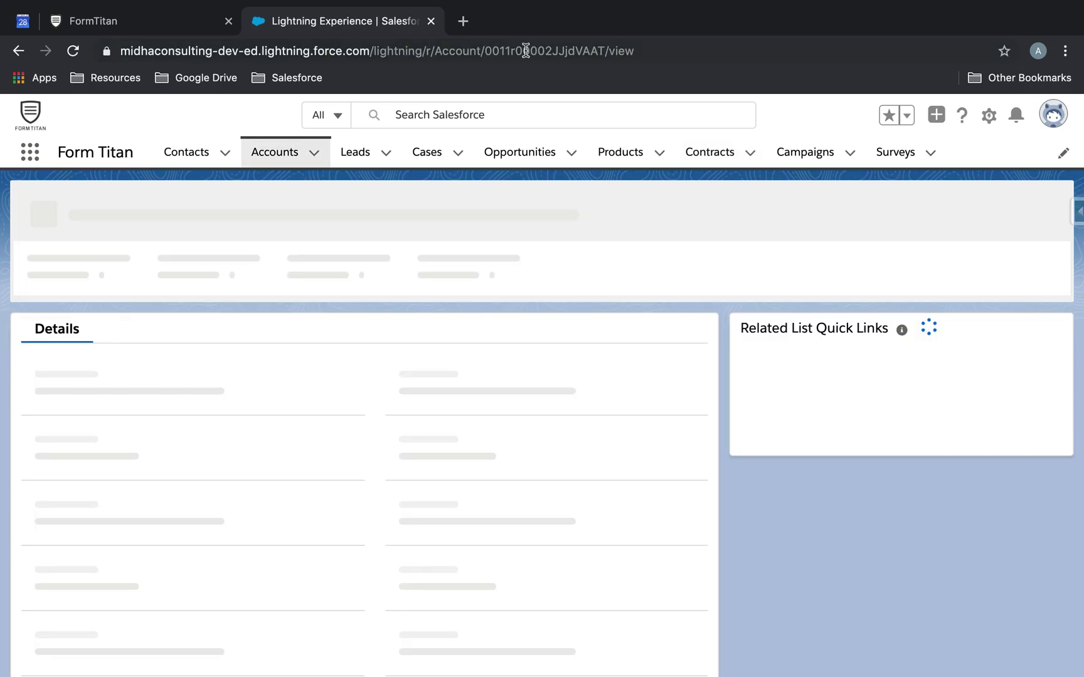
double_click(525, 50)
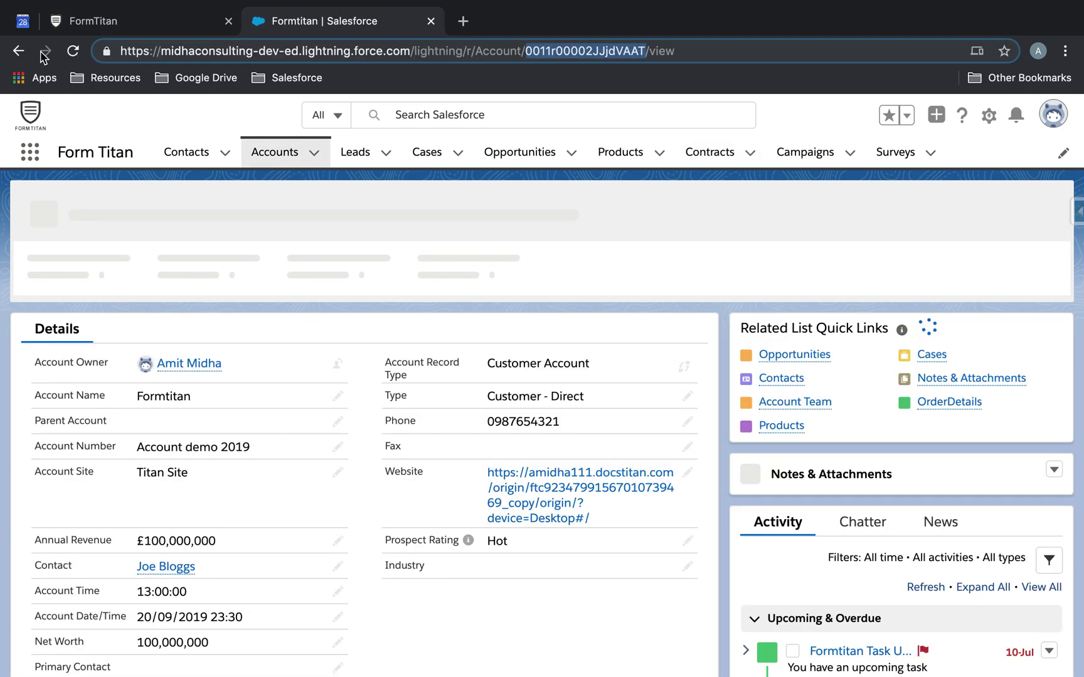
left_click(18, 50)
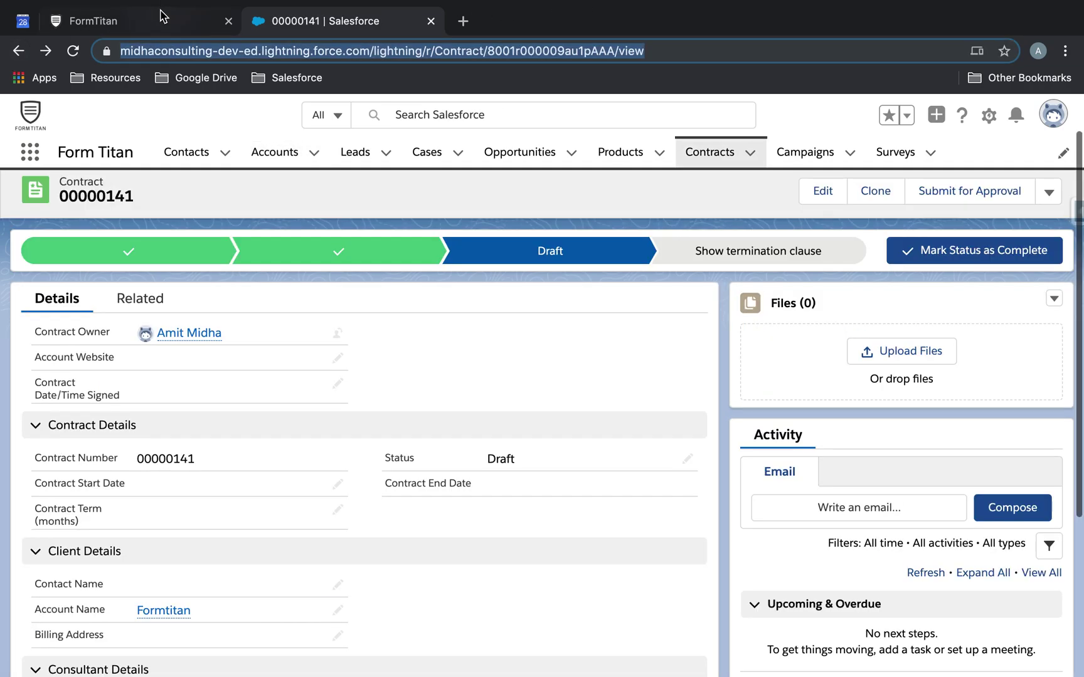
Back in FormTitan, paste the copied account record ID as the static value for Account ID.
left_click(161, 19)
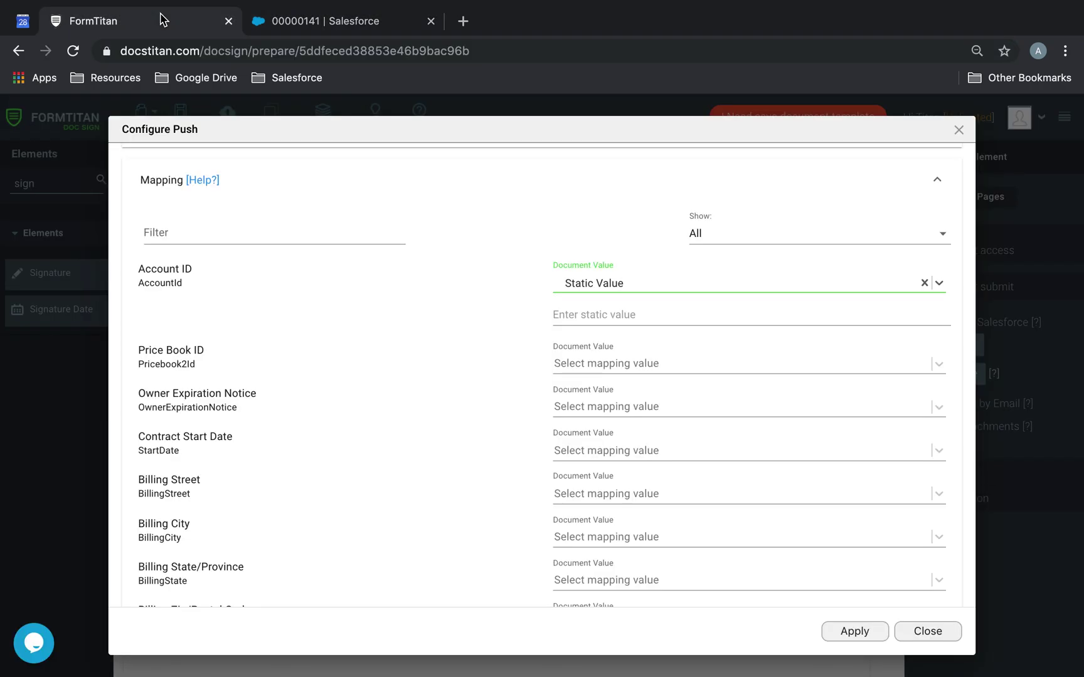
left_click(619, 312)
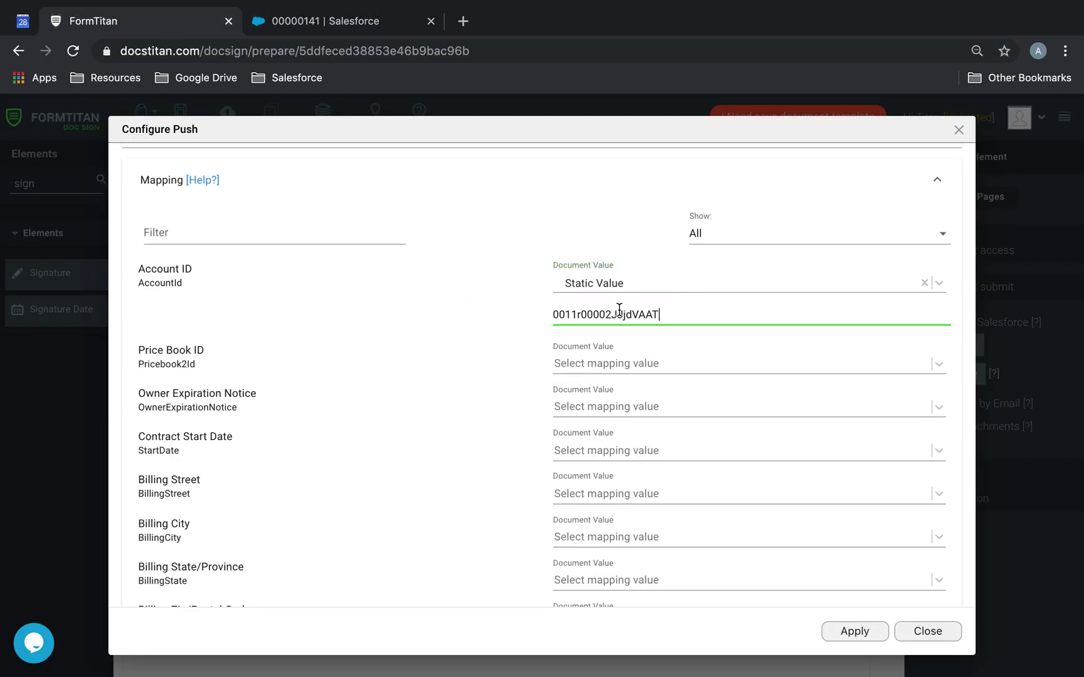
scroll(612, 416, "down", 2)
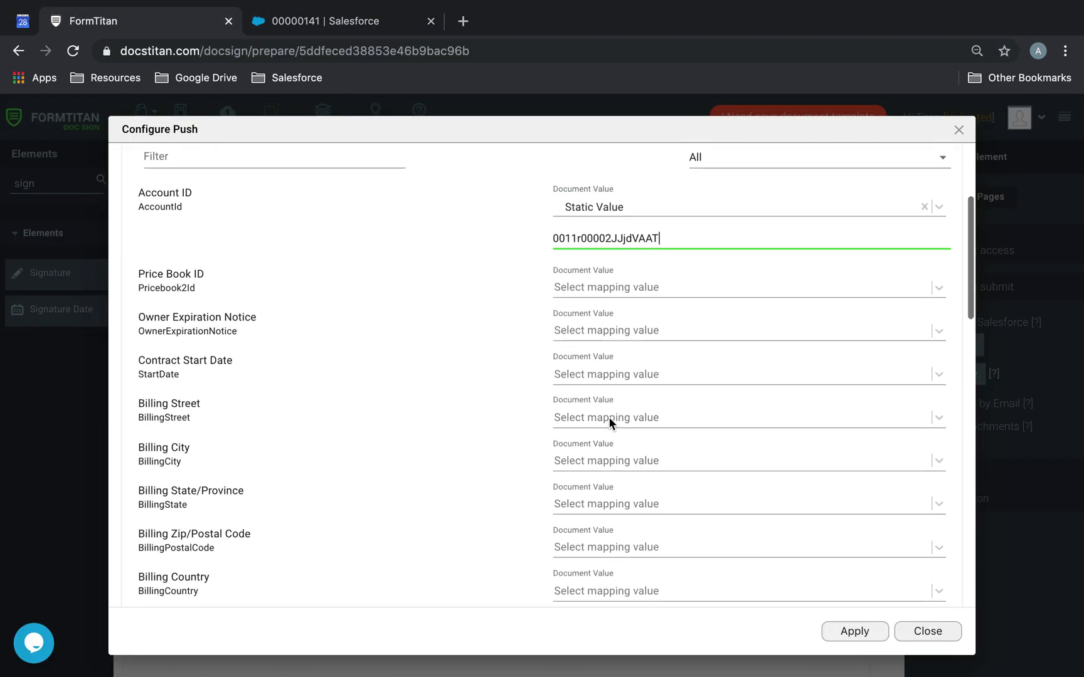
left_click(630, 329)
left_click(482, 382)
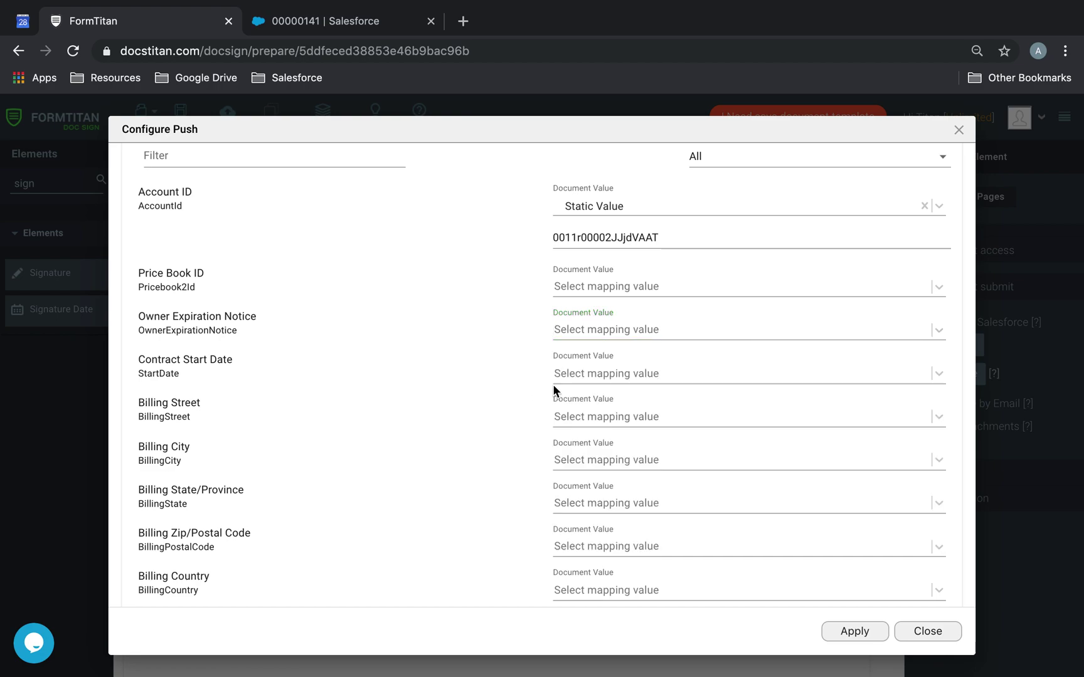
Map Contract Start Date to the start date field and Billing Street to the Street field.
left_click(587, 371)
type("st")
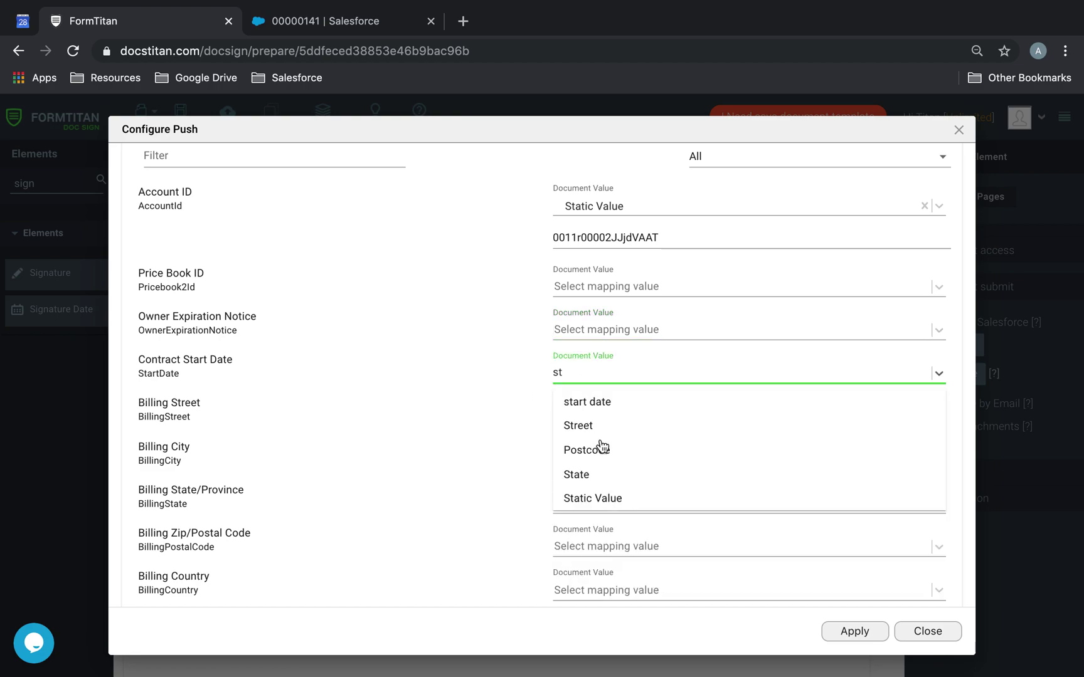
left_click(583, 498)
left_click(608, 376)
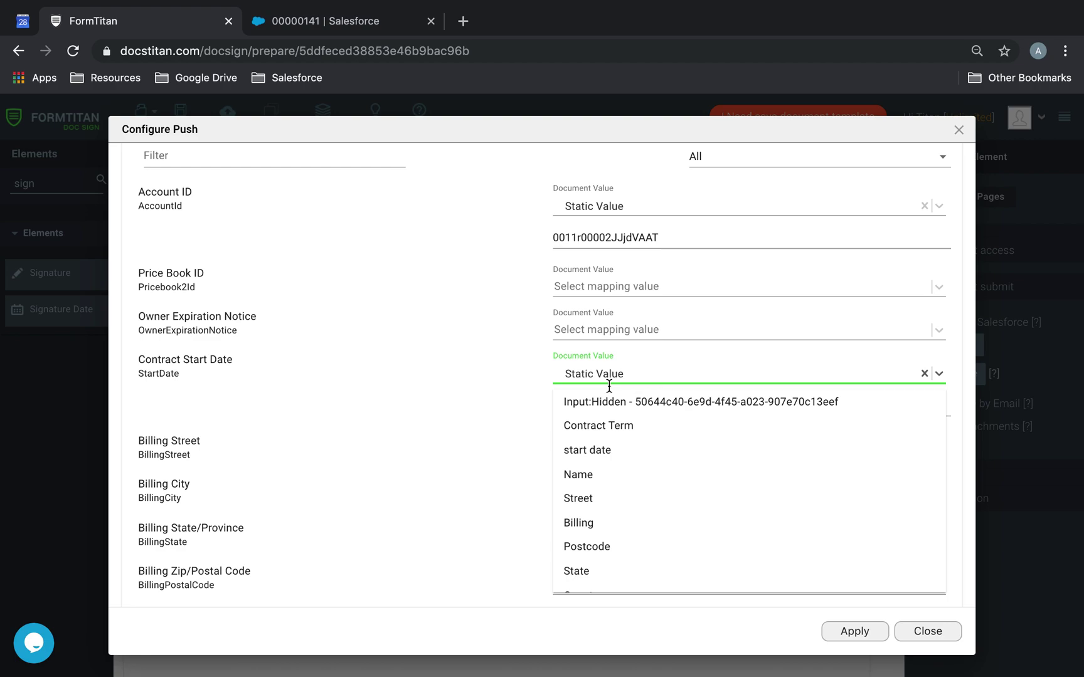
left_click(600, 448)
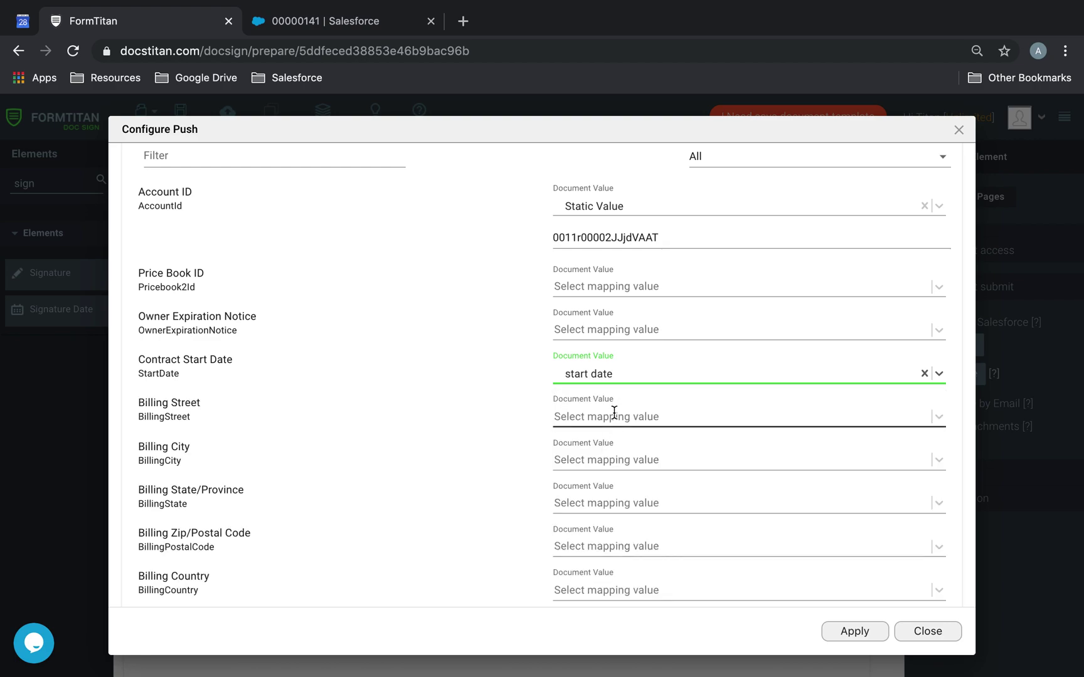
left_click(613, 416)
type("stree")
left_click(607, 444)
Look through Billing City's mapping options for a city value, leave it unmapped and apply the push configuration.
left_click(597, 461)
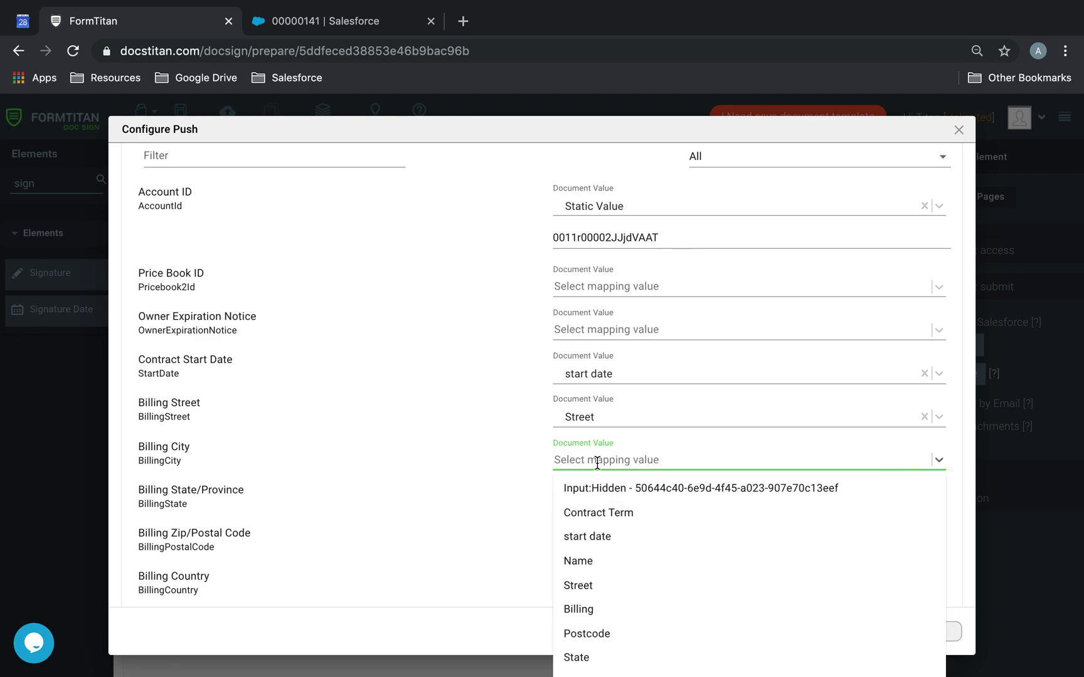
type("ci")
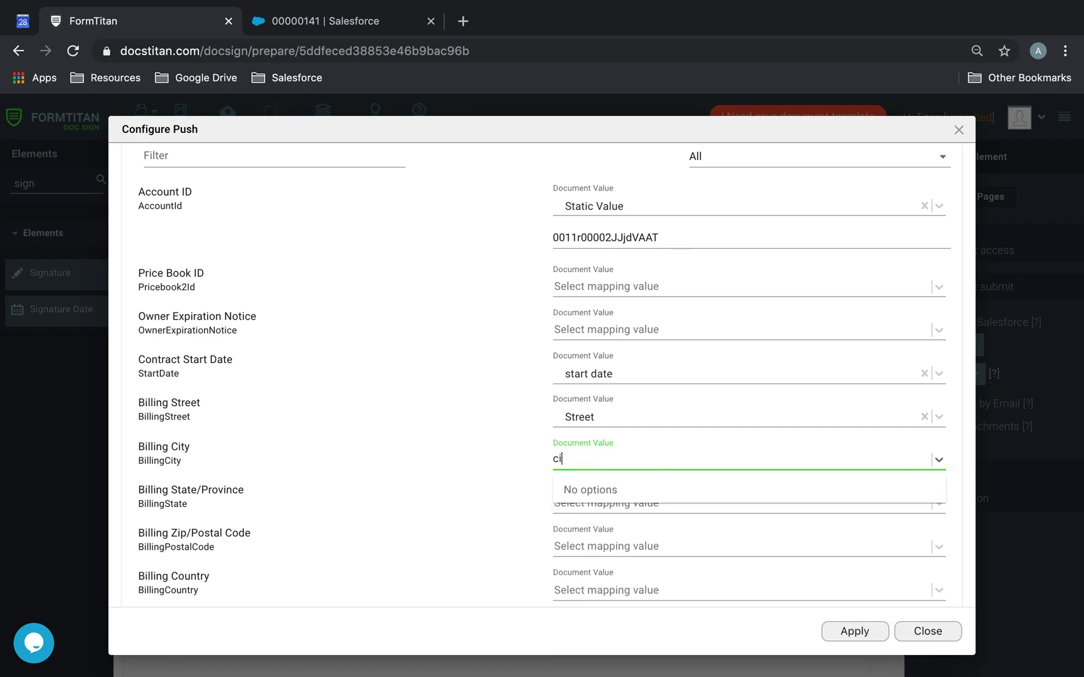
key("BackSpace")
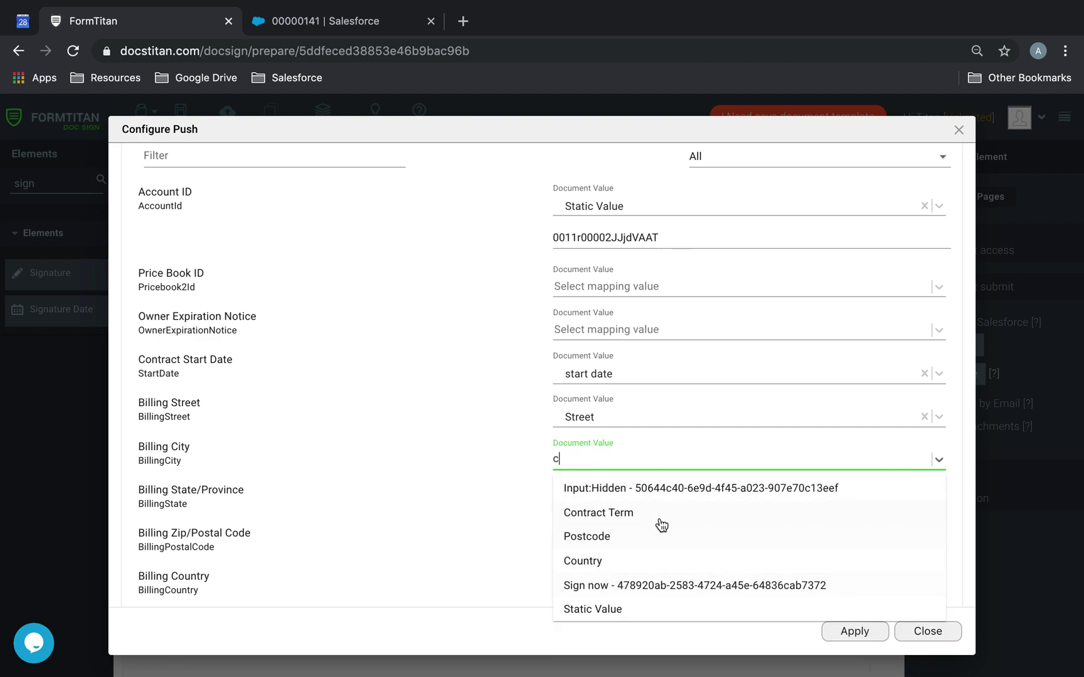
key("BackSpace")
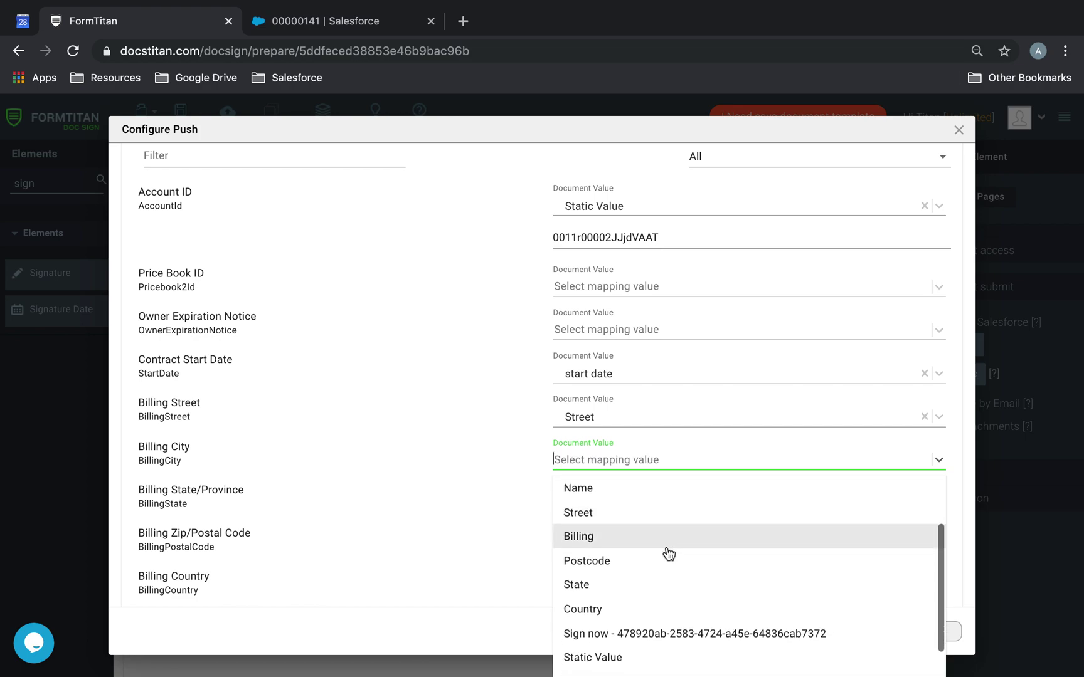
scroll(669, 552, "down", 1)
scroll(668, 553, "up", 3)
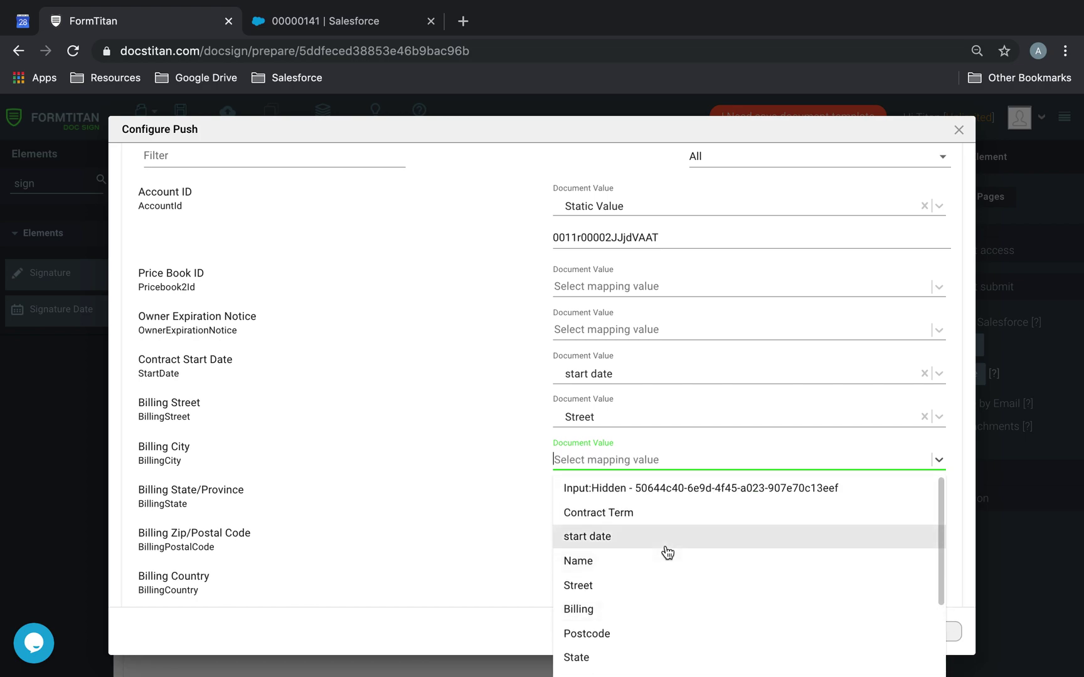
scroll(670, 537, "down", 1)
scroll(669, 533, "down", 3)
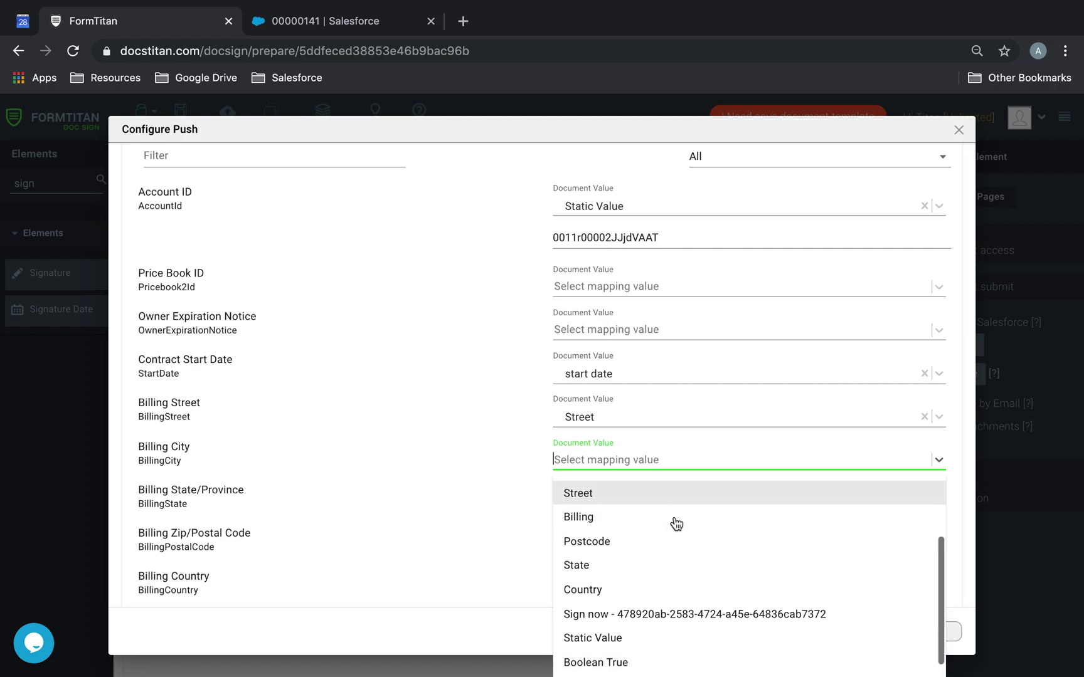
left_click(372, 598)
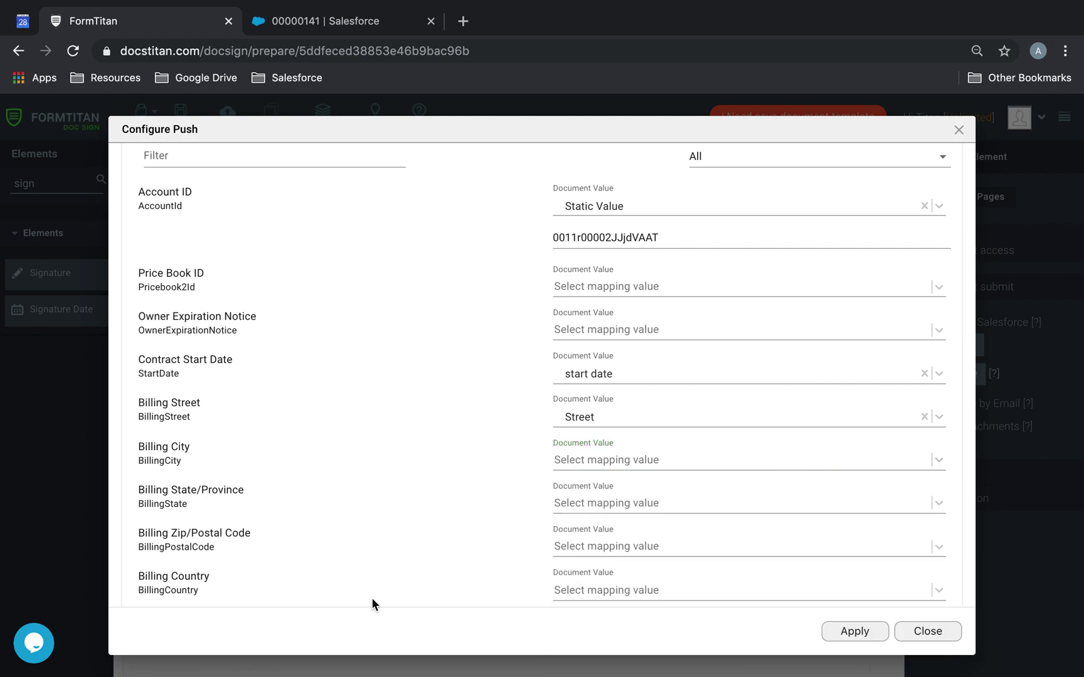
left_click(871, 634)
Change the tag of the text field beside Billing City to city and save the document.
scroll(687, 574, "down", 8)
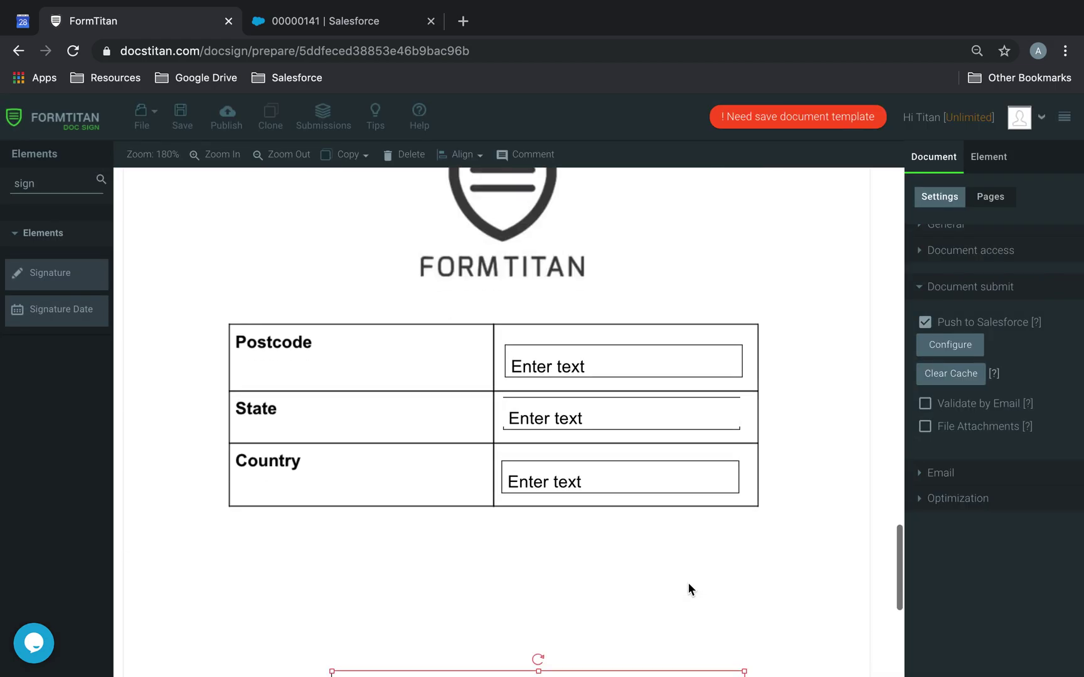
scroll(689, 540, "up", 1)
scroll(677, 464, "down", 3)
scroll(678, 464, "up", 10)
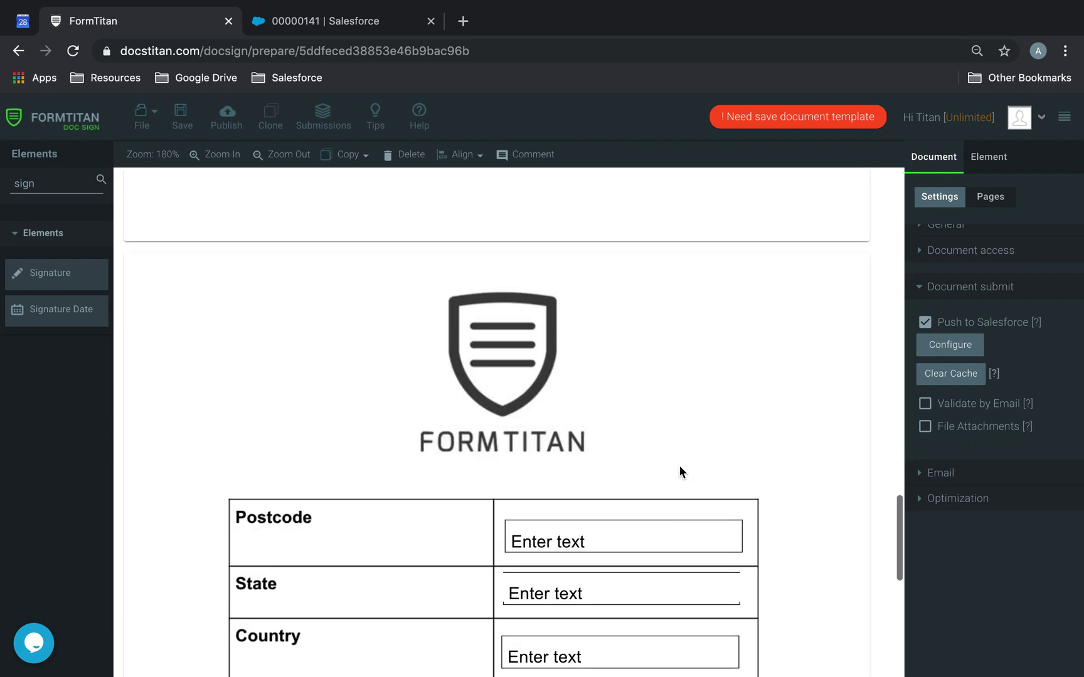
left_click(655, 464)
left_click_drag(1031, 338, 862, 339)
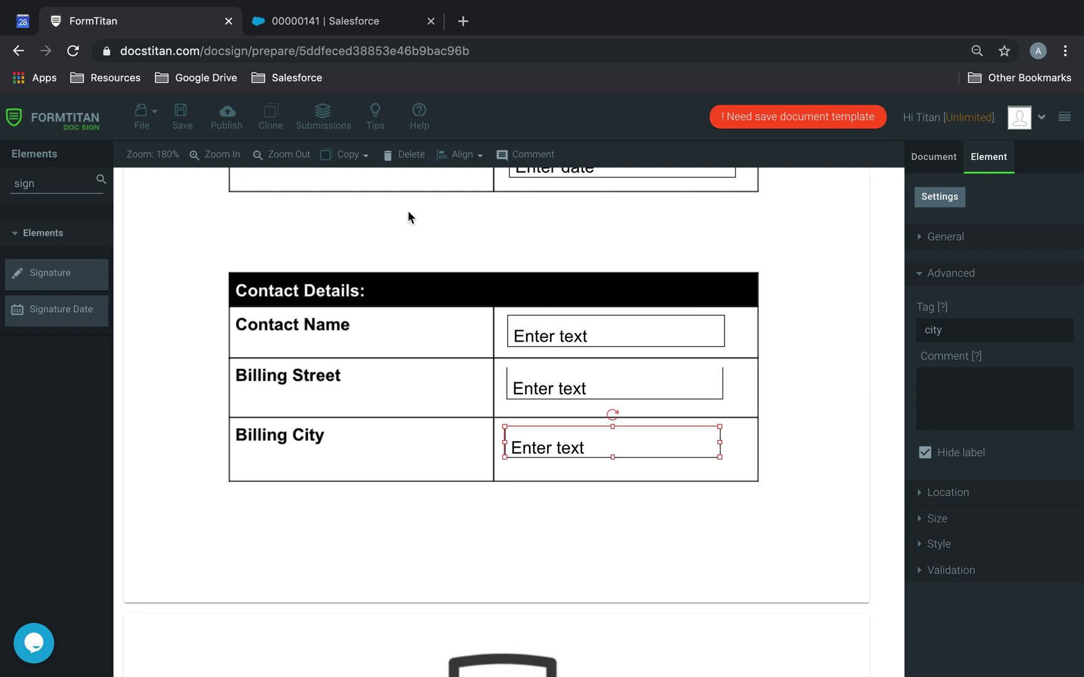
left_click(182, 116)
Reopen the Salesforce push configuration's Contract mapping and map Billing City to the city field.
left_click(946, 157)
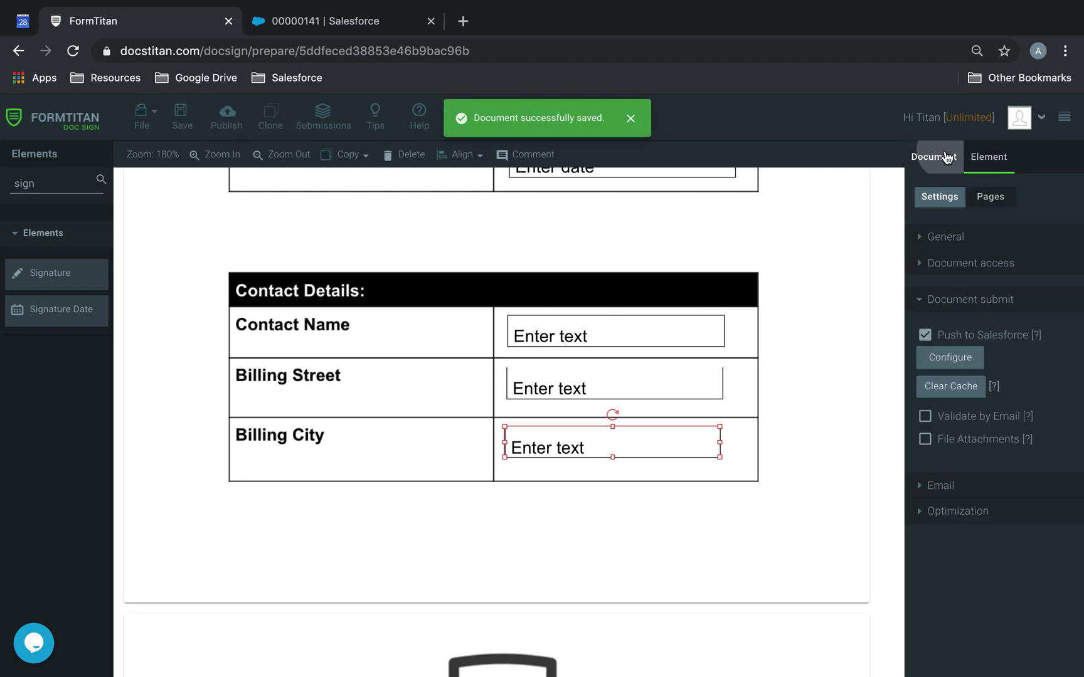
left_click(961, 359)
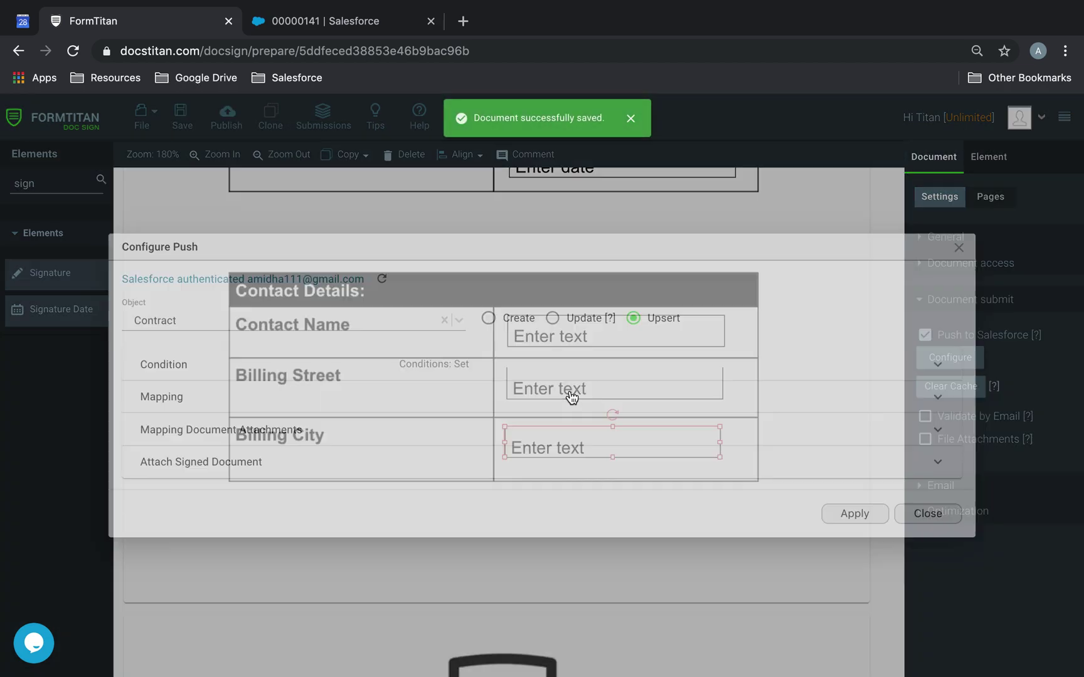
left_click(188, 401)
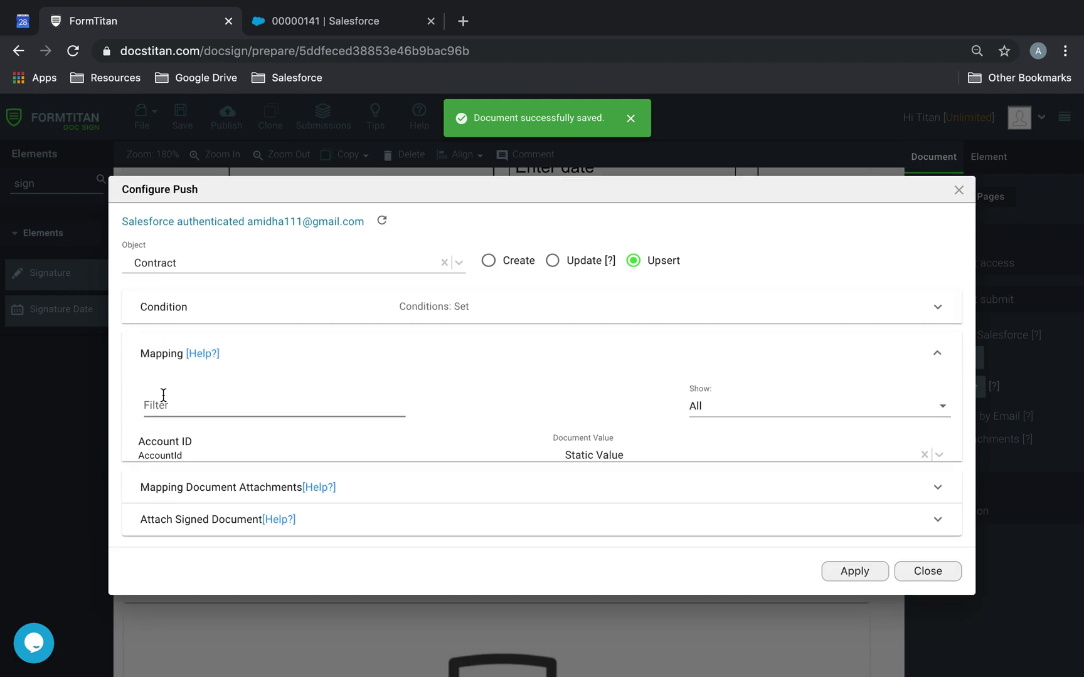
scroll(520, 411, "down", 5)
left_click(596, 352)
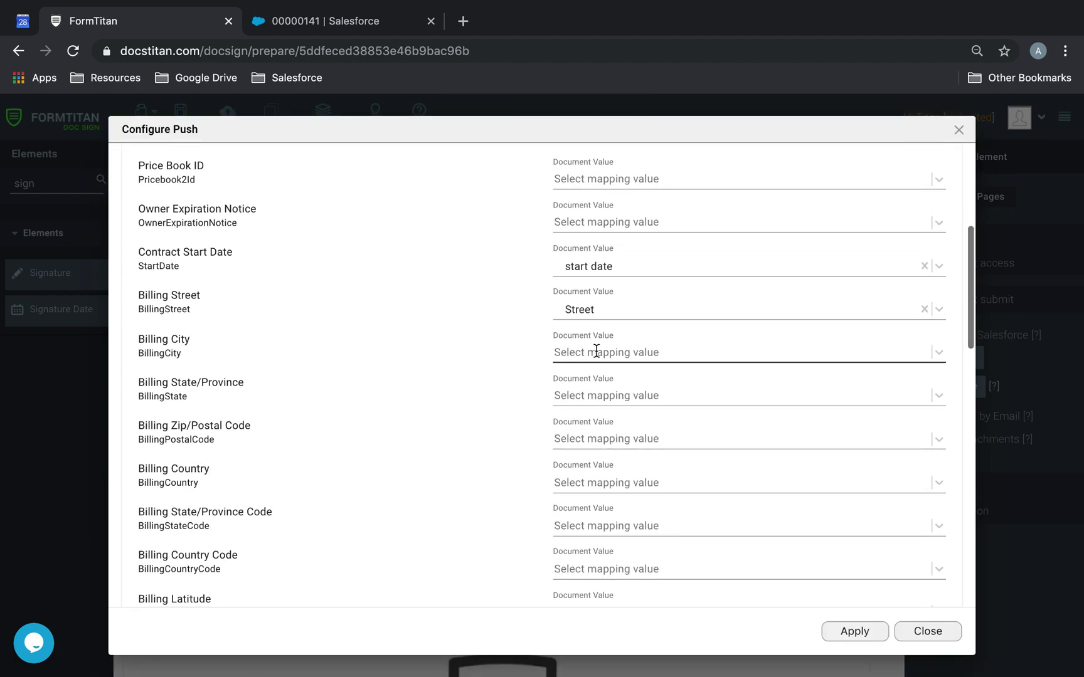
left_click(572, 502)
Map Billing State/Province to State, Billing Zip/Postal Code to Postcode and Billing Country to Country.
left_click(614, 392)
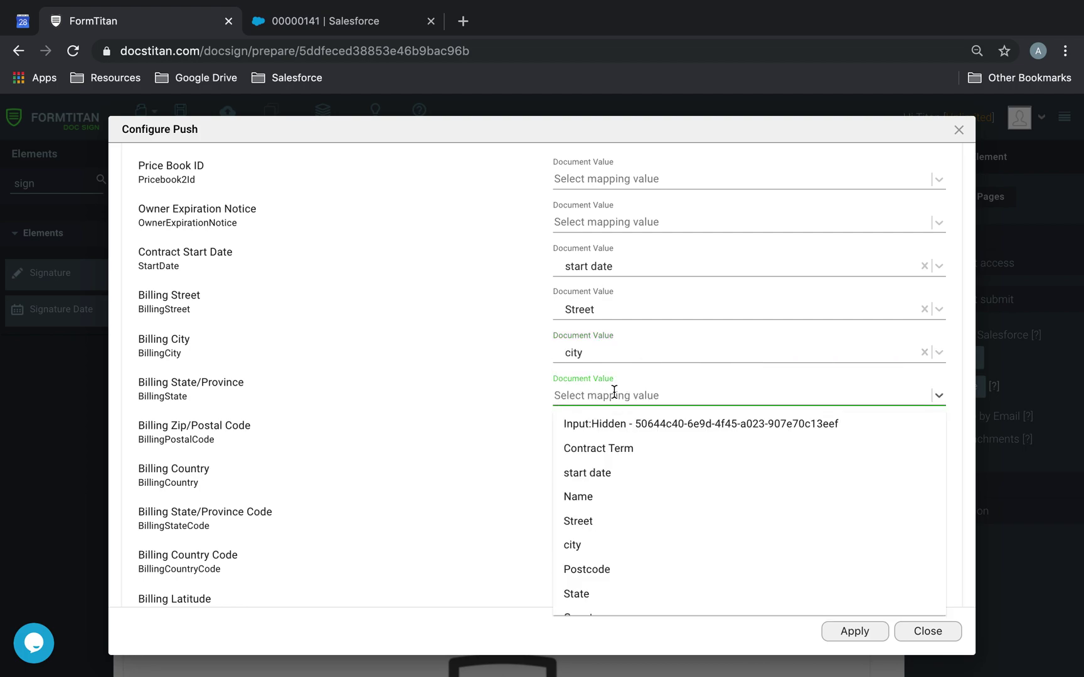
scroll(622, 524, "down", 2)
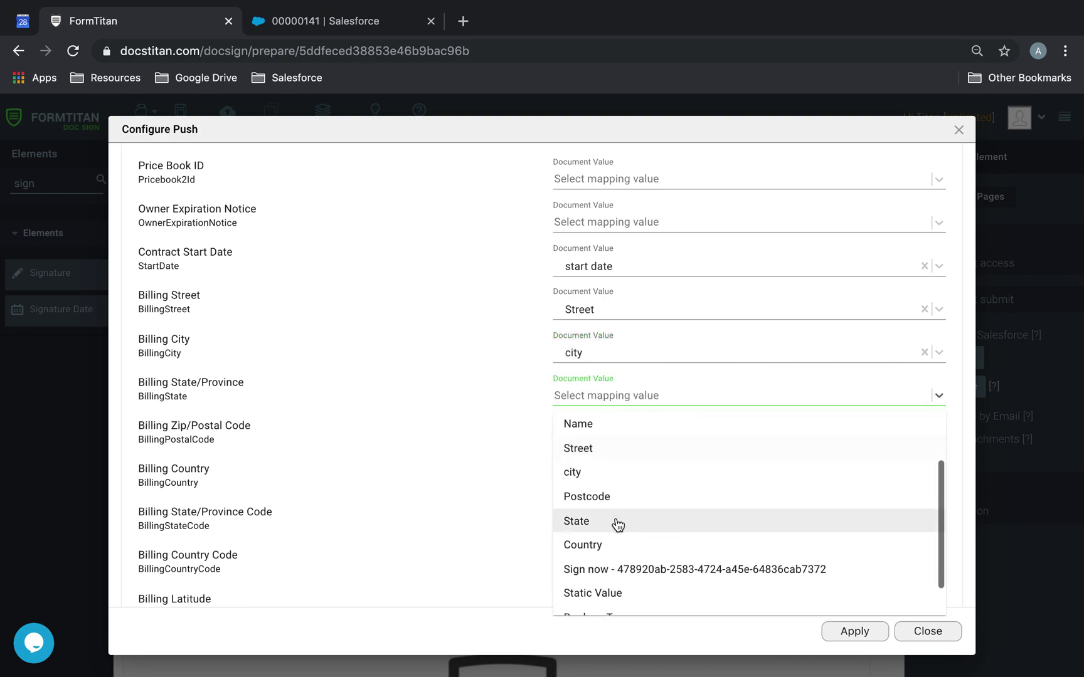
left_click(614, 520)
left_click(625, 434)
left_click(605, 612)
left_click(632, 483)
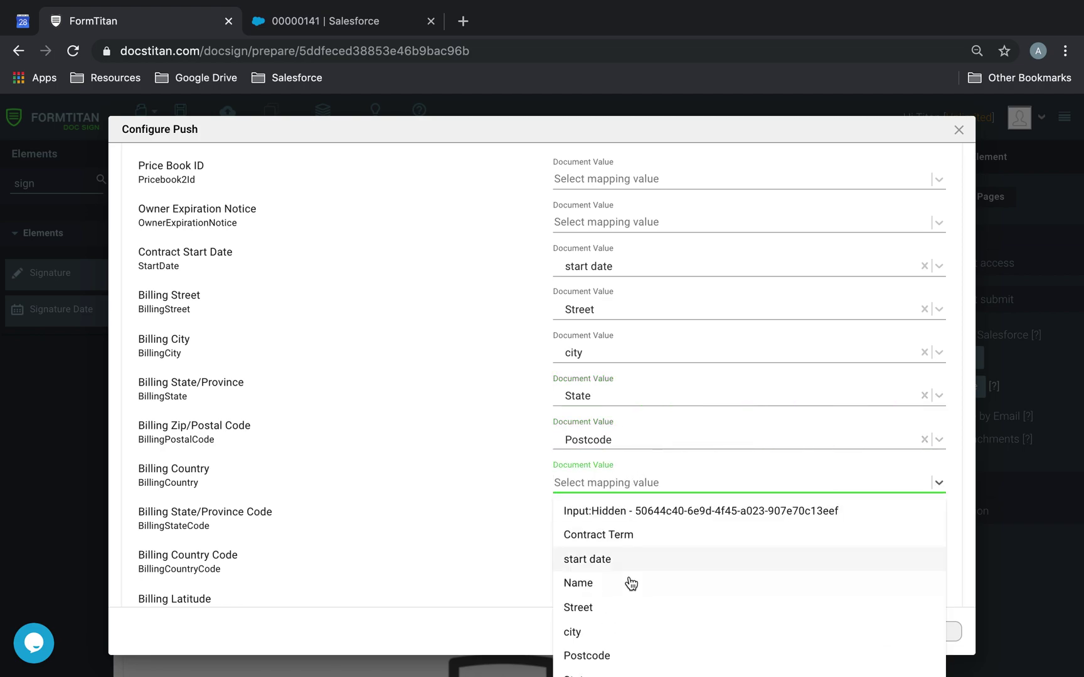
scroll(629, 583, "down", 2)
left_click(603, 605)
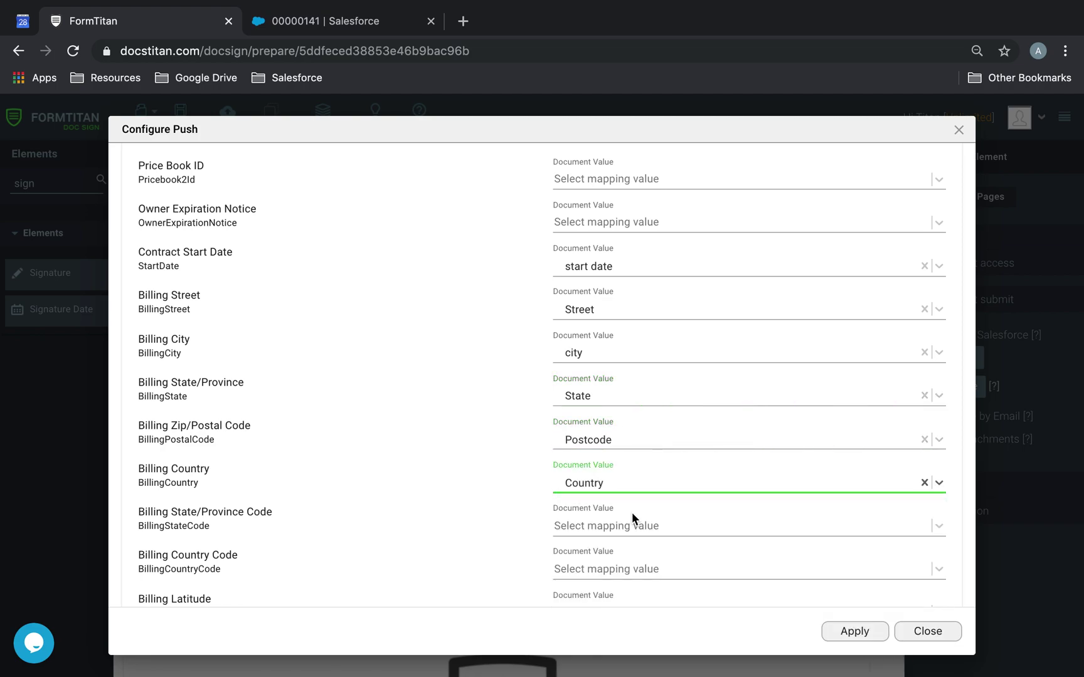
Map the Contract Term field to the document's Contract Term value.
scroll(630, 514, "down", 5)
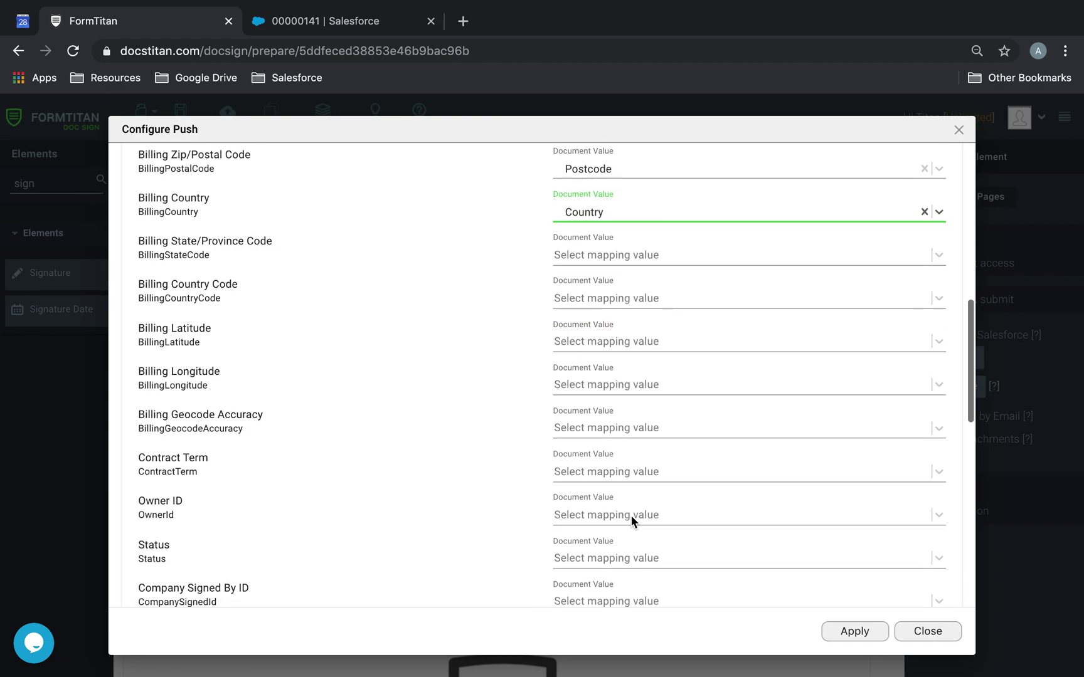
left_click(631, 447)
left_click(601, 508)
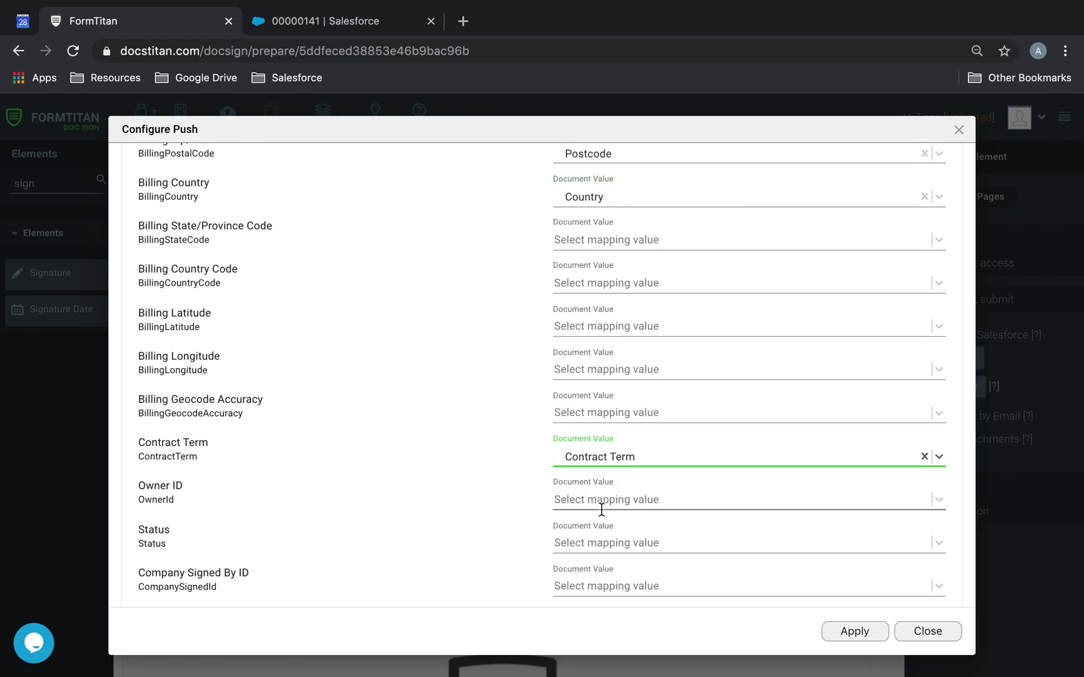
Map the Contact Name field near the end of the Contract mapping list to the document's Name value.
scroll(602, 509, "down", 7)
scroll(601, 509, "down", 3)
left_click(602, 539)
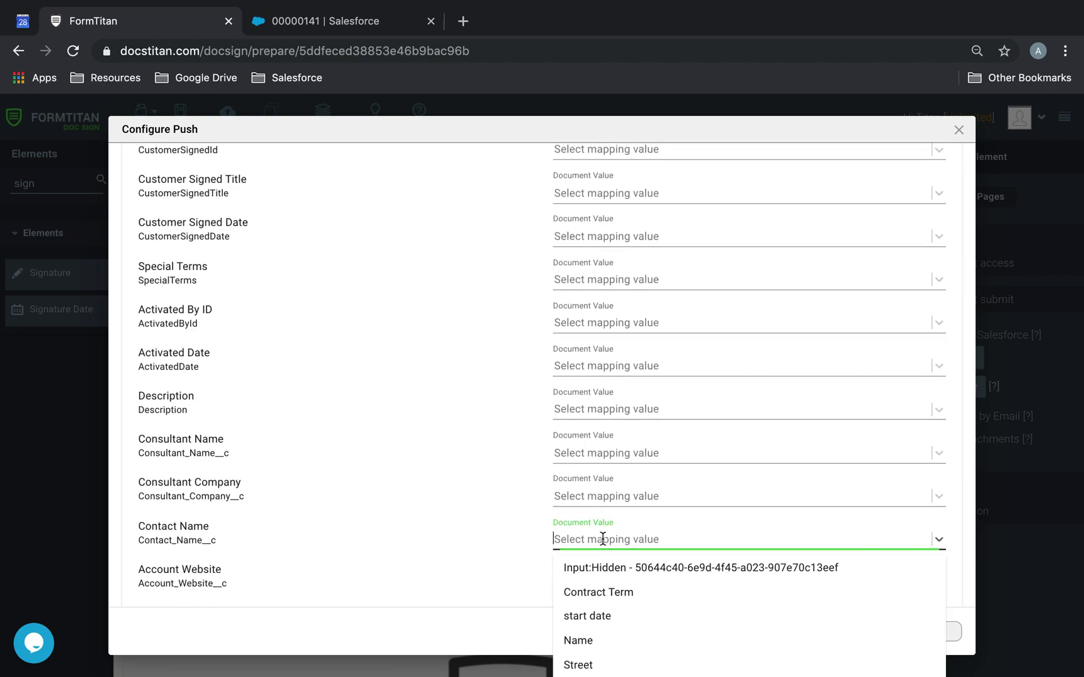
scroll(602, 568, "down", 4)
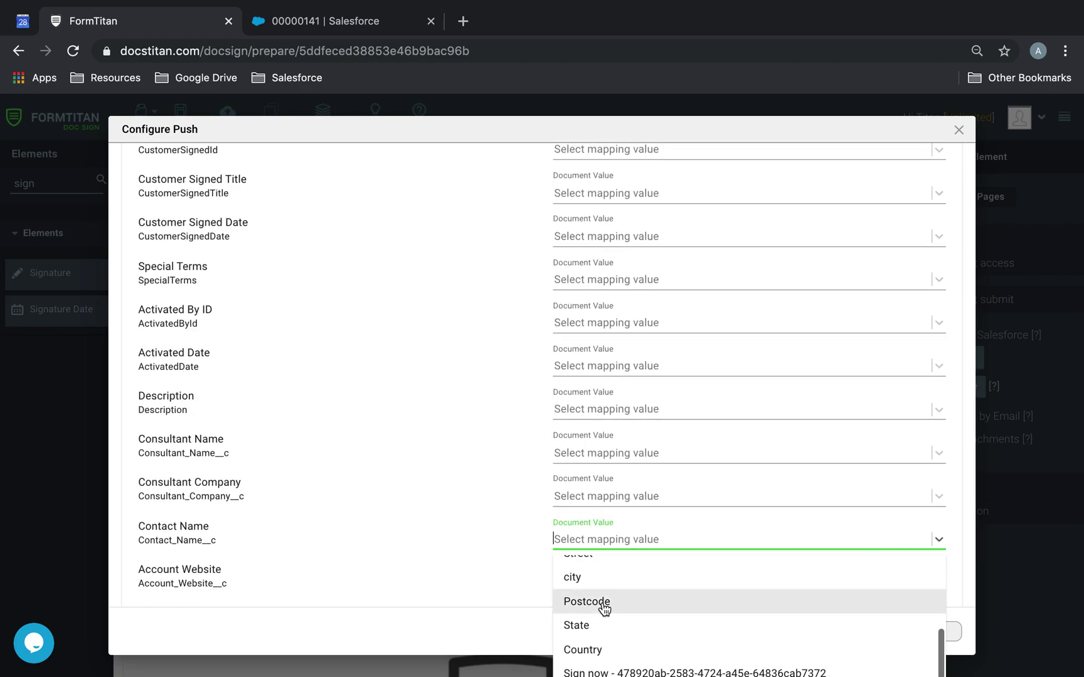
scroll(604, 607, "up", 4)
scroll(603, 607, "down", 4)
scroll(498, 571, "down", 2)
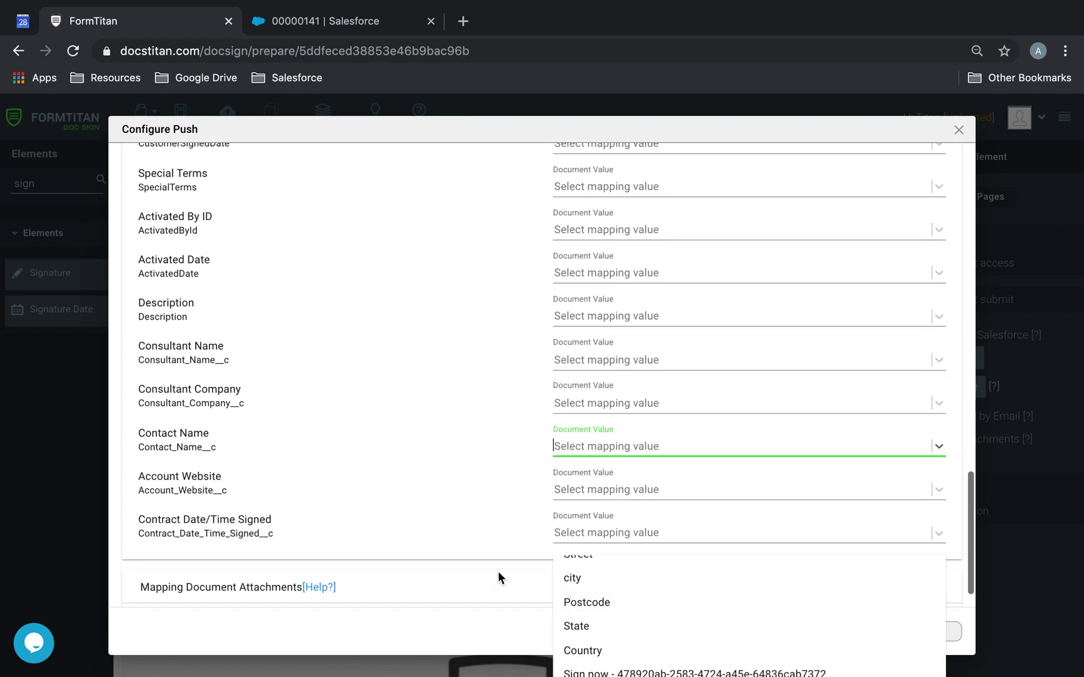
scroll(655, 610, "up", 3)
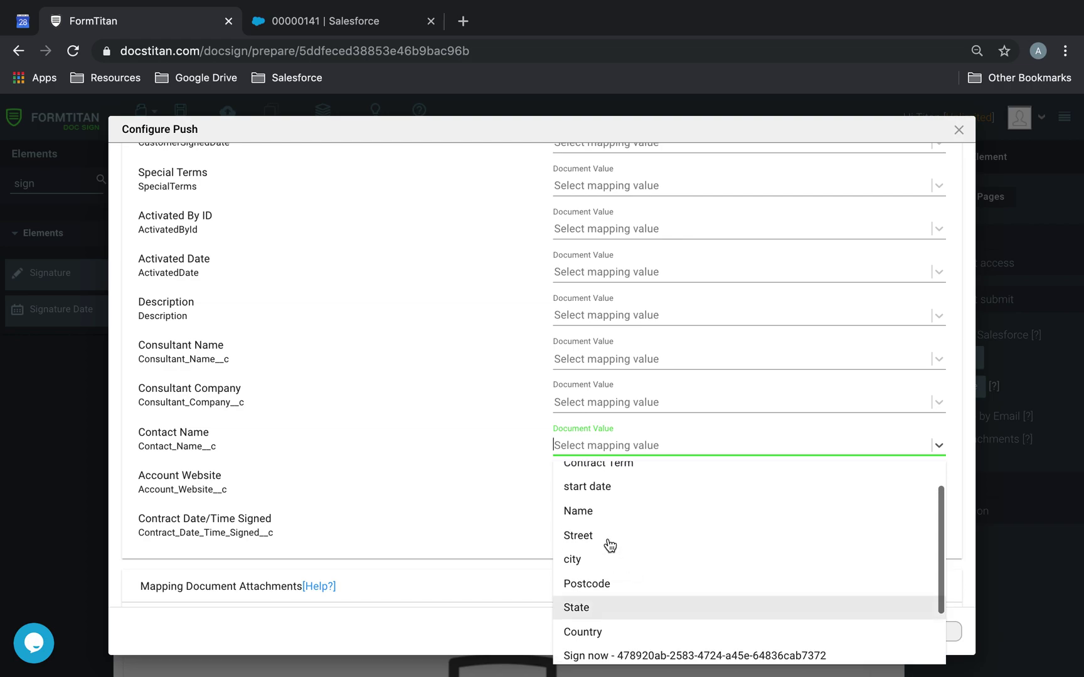
left_click(601, 518)
Review the Contract field mappings, then apply the push configuration and save the document.
scroll(604, 502, "up", 12)
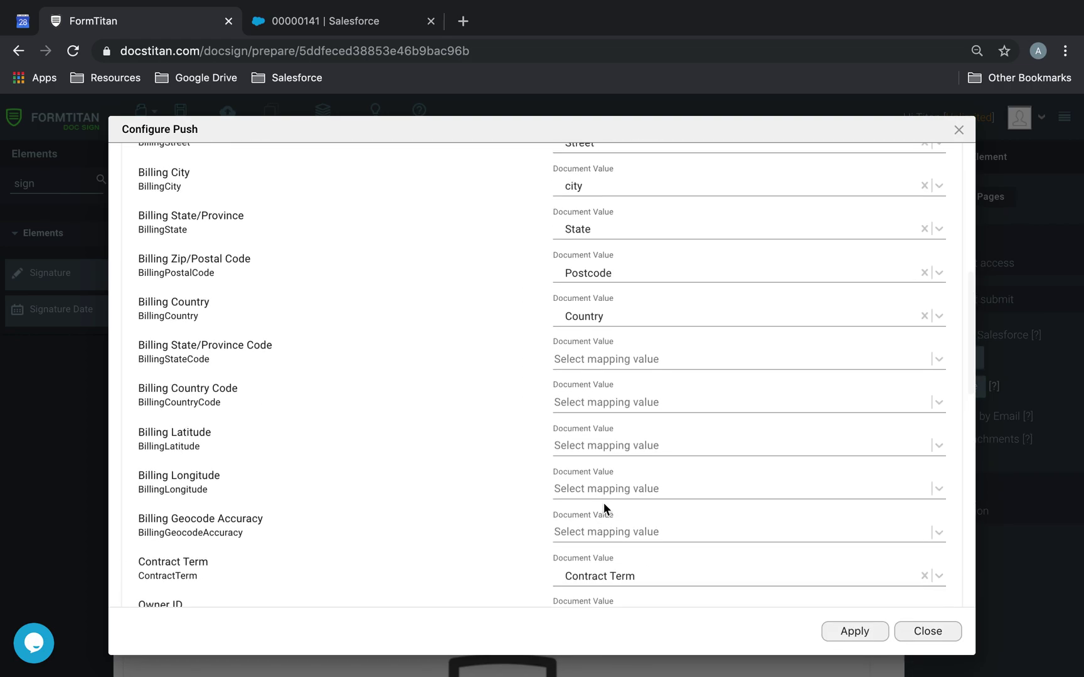
scroll(603, 503, "up", 4)
scroll(603, 503, "down", 15)
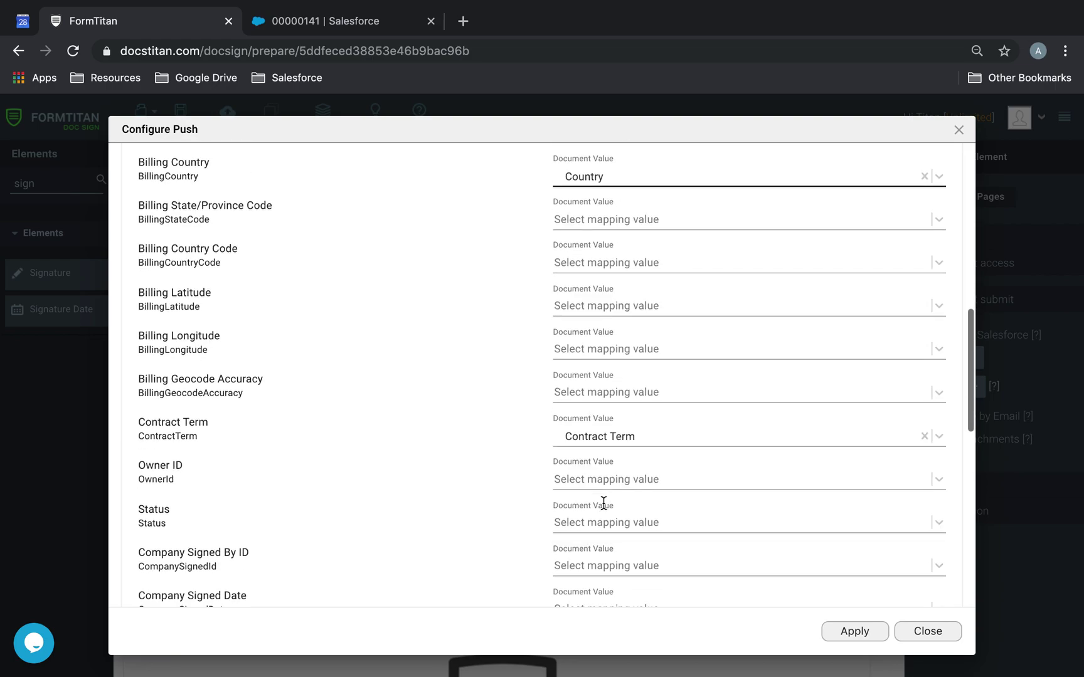
scroll(604, 503, "down", 2)
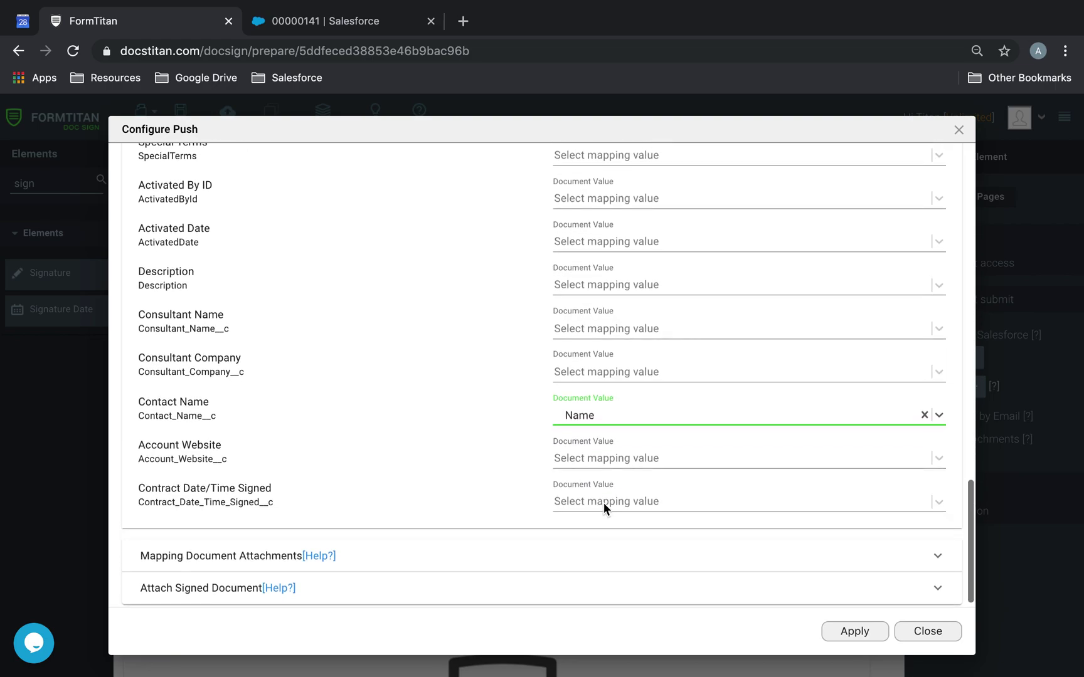
scroll(609, 499, "up", 3)
scroll(610, 493, "up", 7)
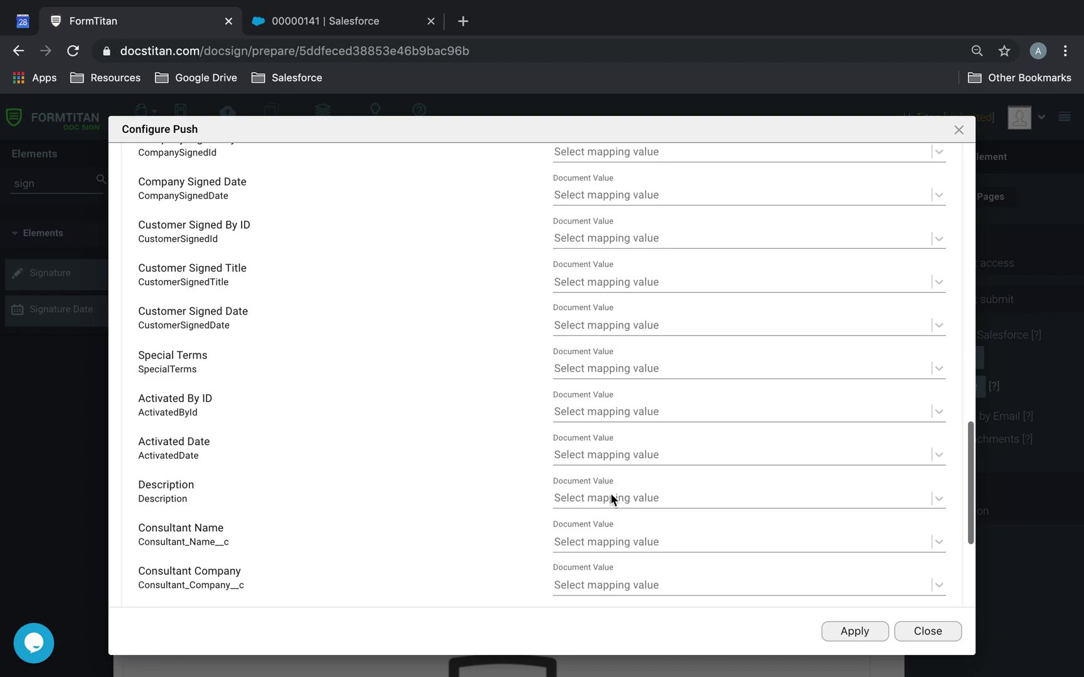
scroll(610, 493, "up", 8)
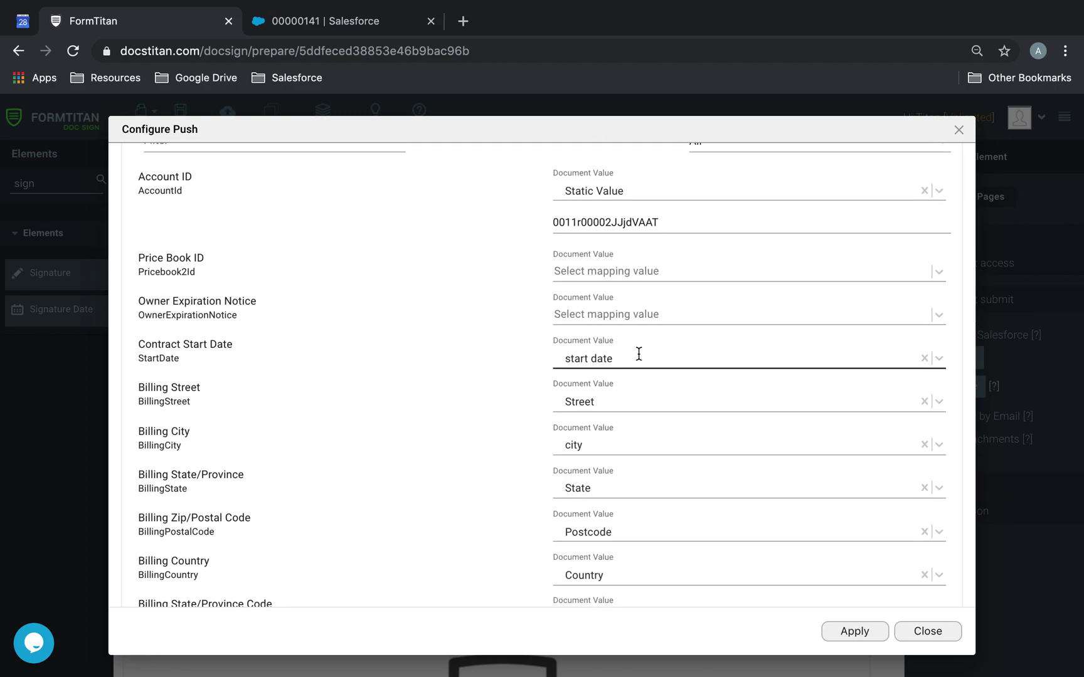
left_click(854, 631)
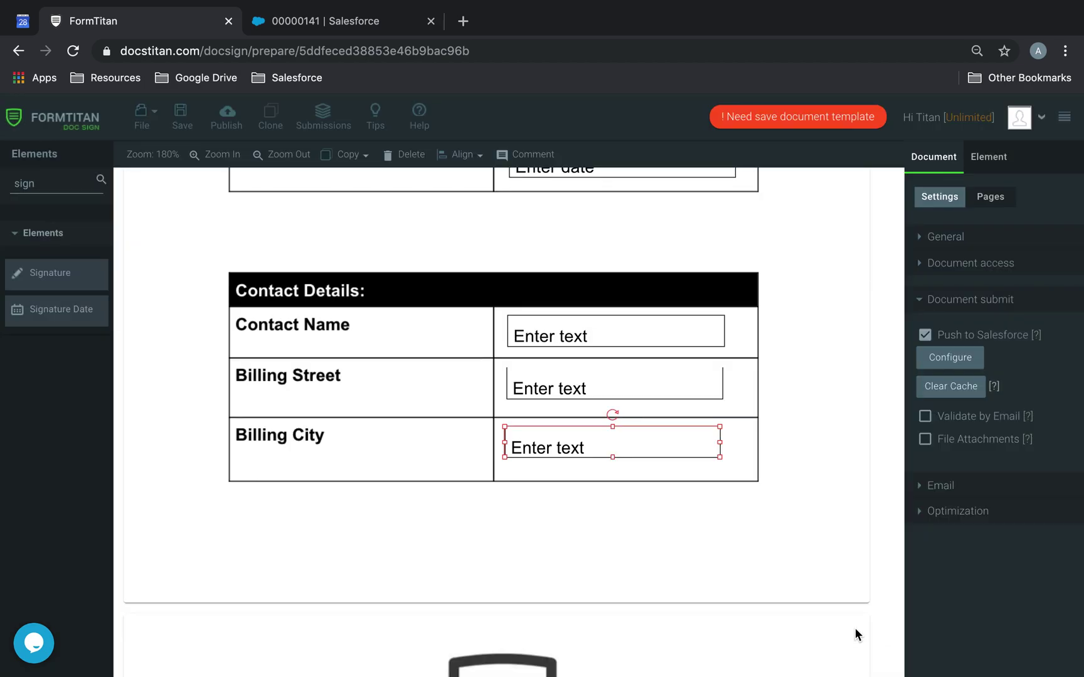
left_click(181, 117)
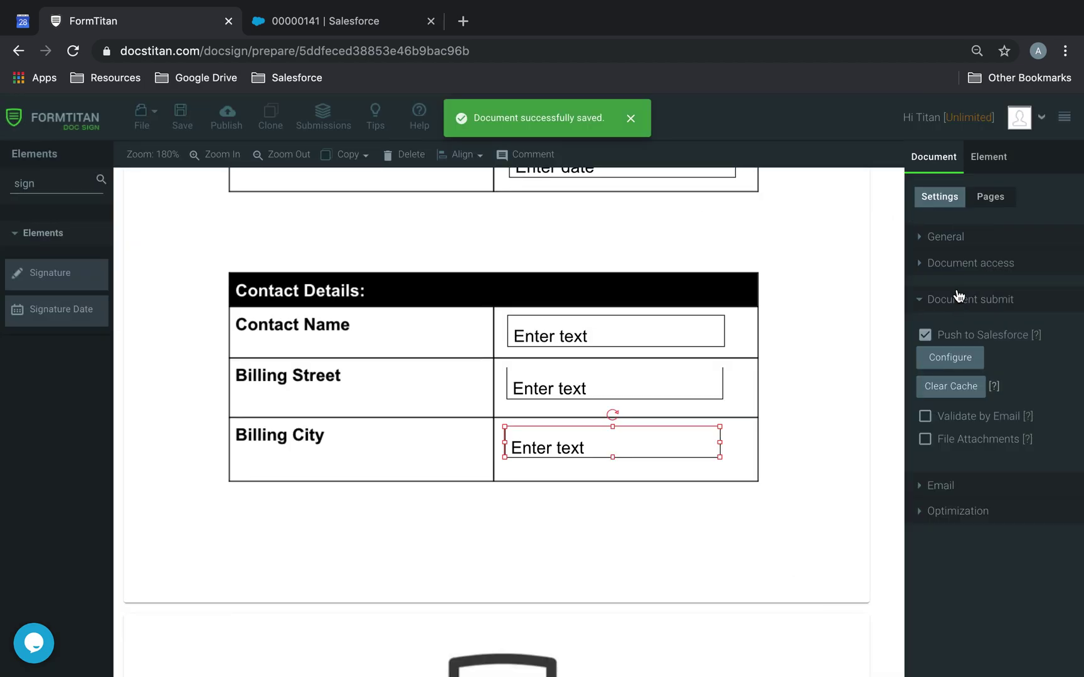
Reopen the Salesforce push configuration and choose Content Version as the object for attaching the signed document.
left_click(955, 267)
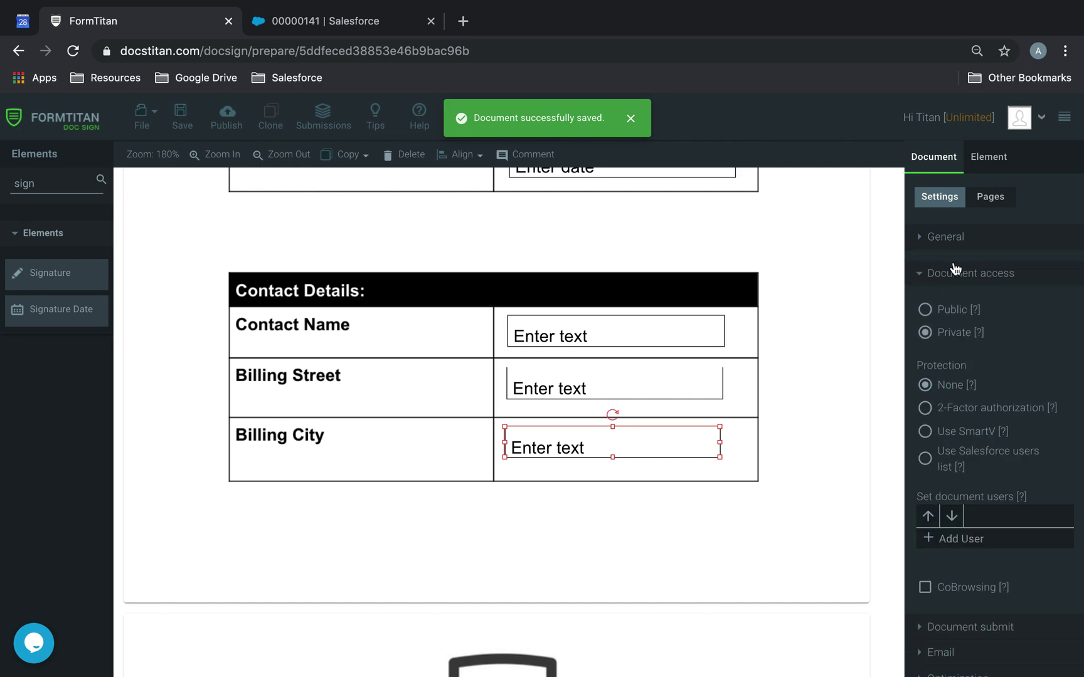
left_click(955, 268)
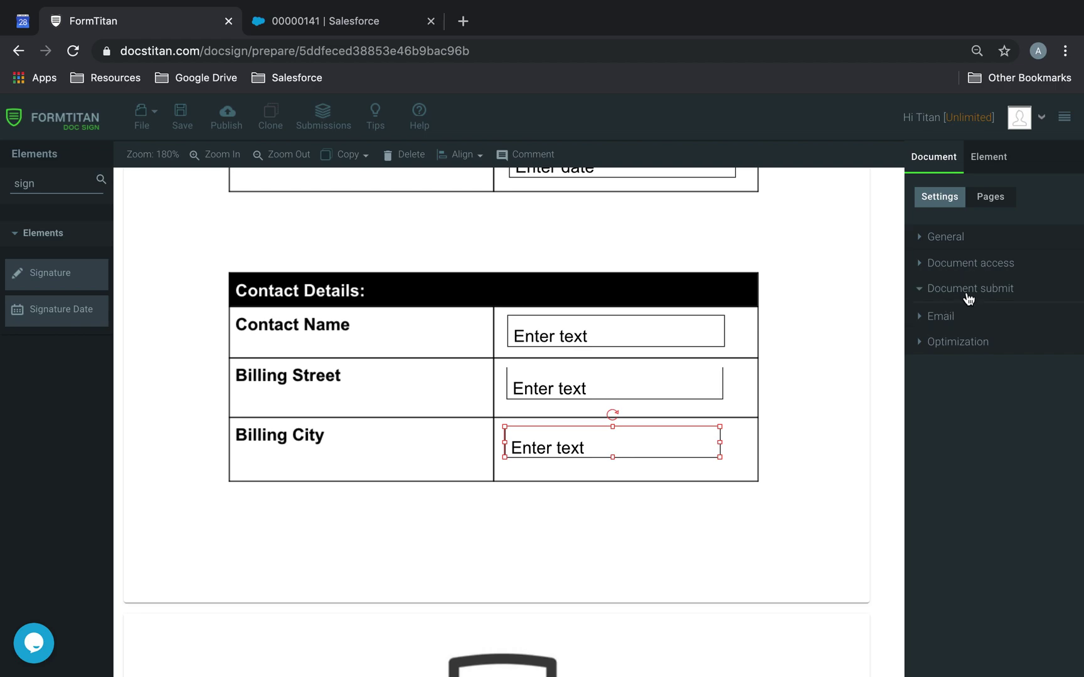
left_click(976, 358)
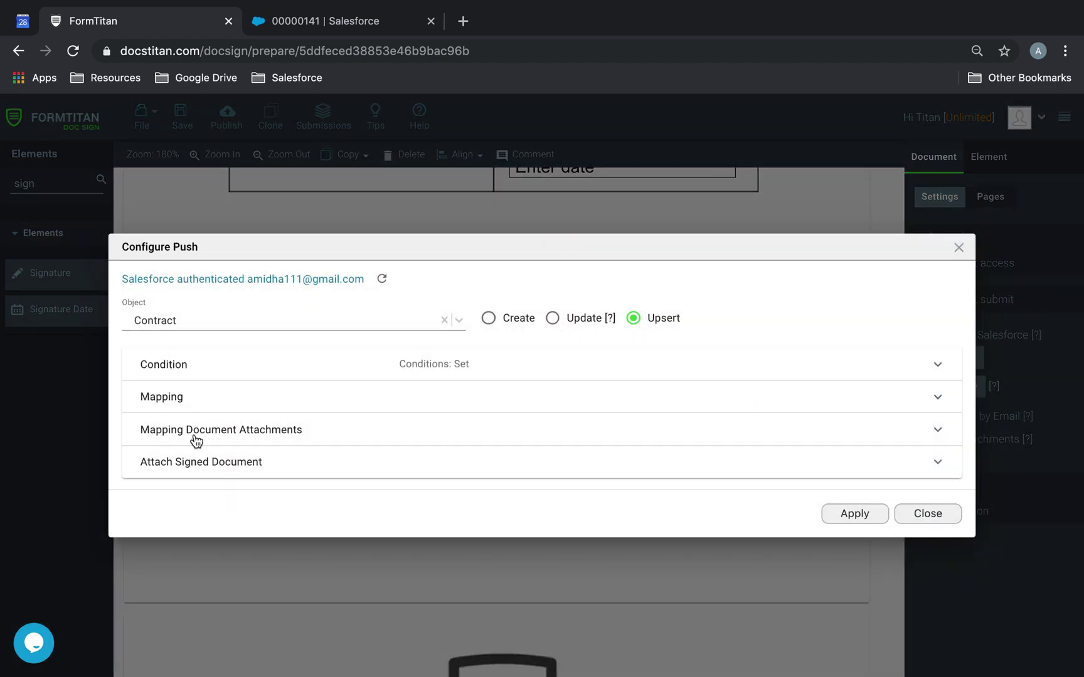
left_click(226, 433)
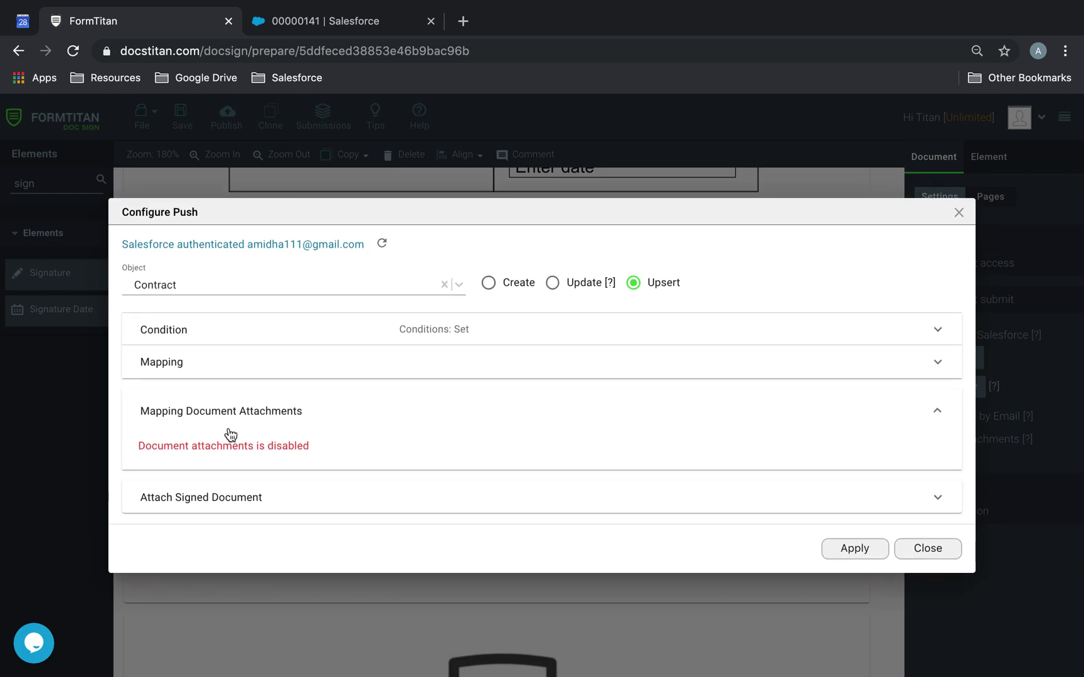
left_click(224, 508)
left_click(243, 493)
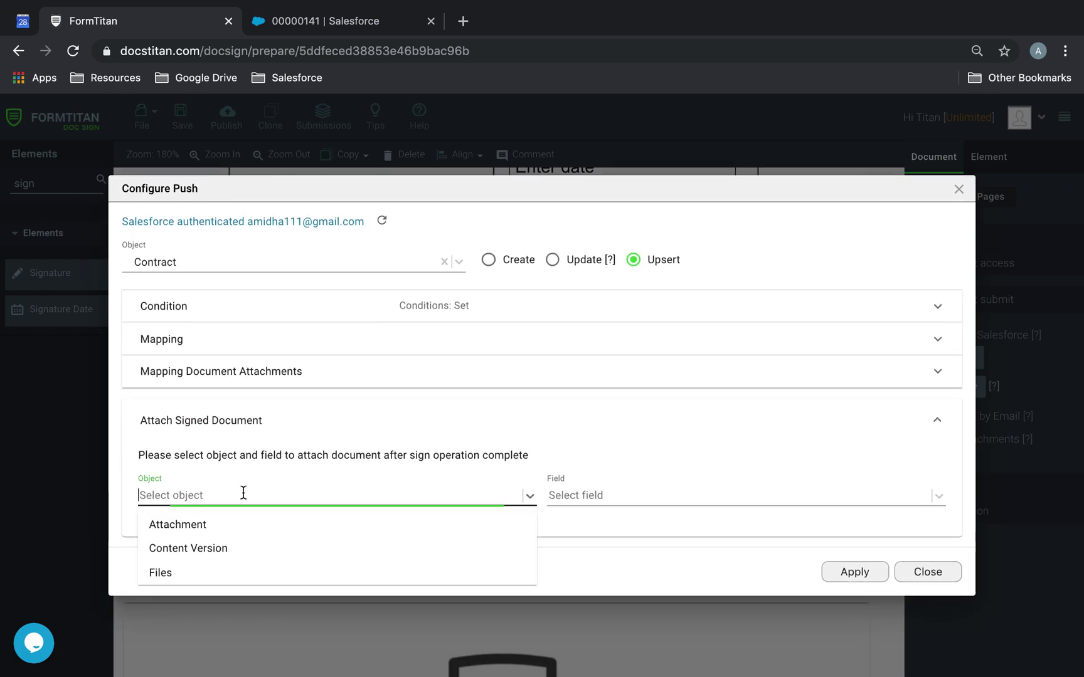
left_click(188, 548)
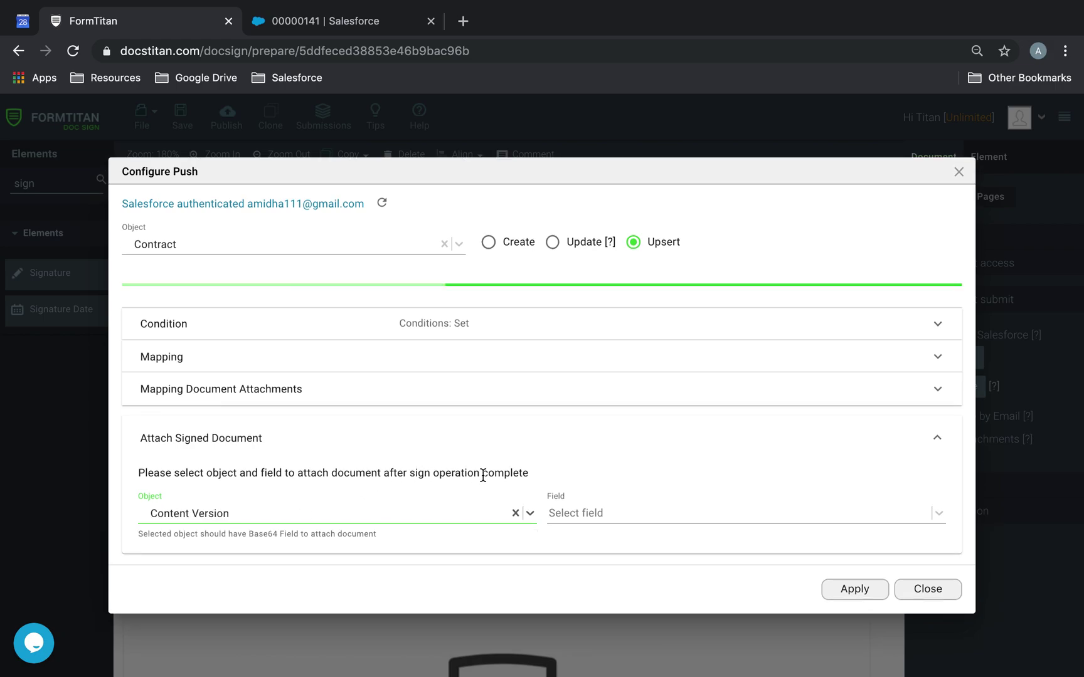
Map the First Publish Location ID field of the signed document attachment to Parent RecordID.
scroll(412, 496, "down", 5)
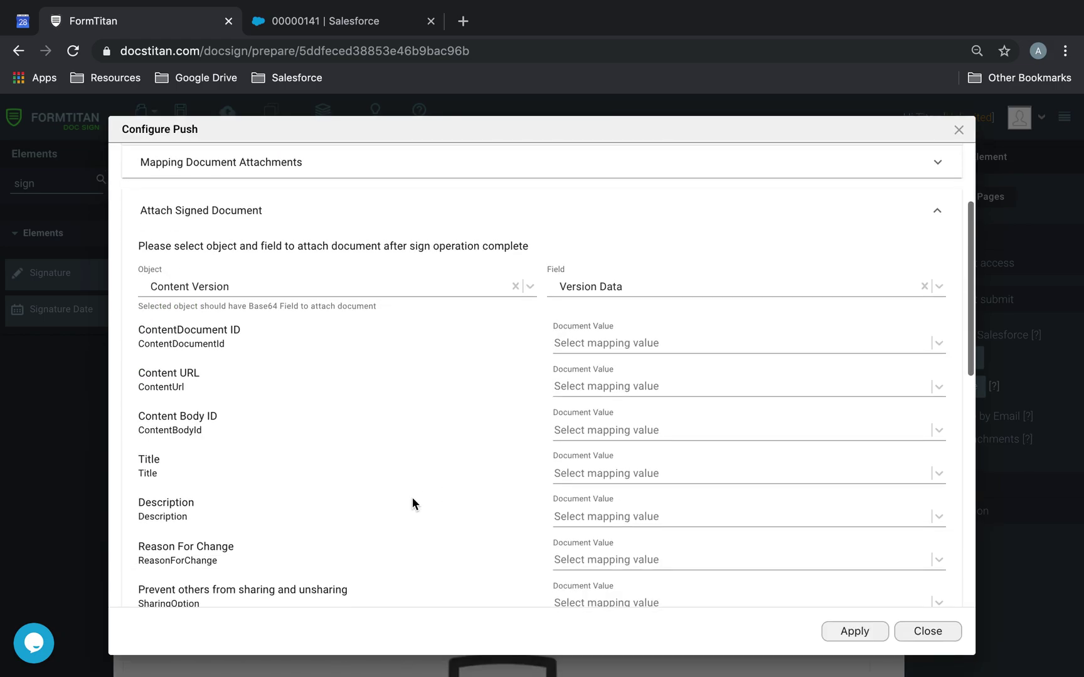
scroll(412, 499, "down", 5)
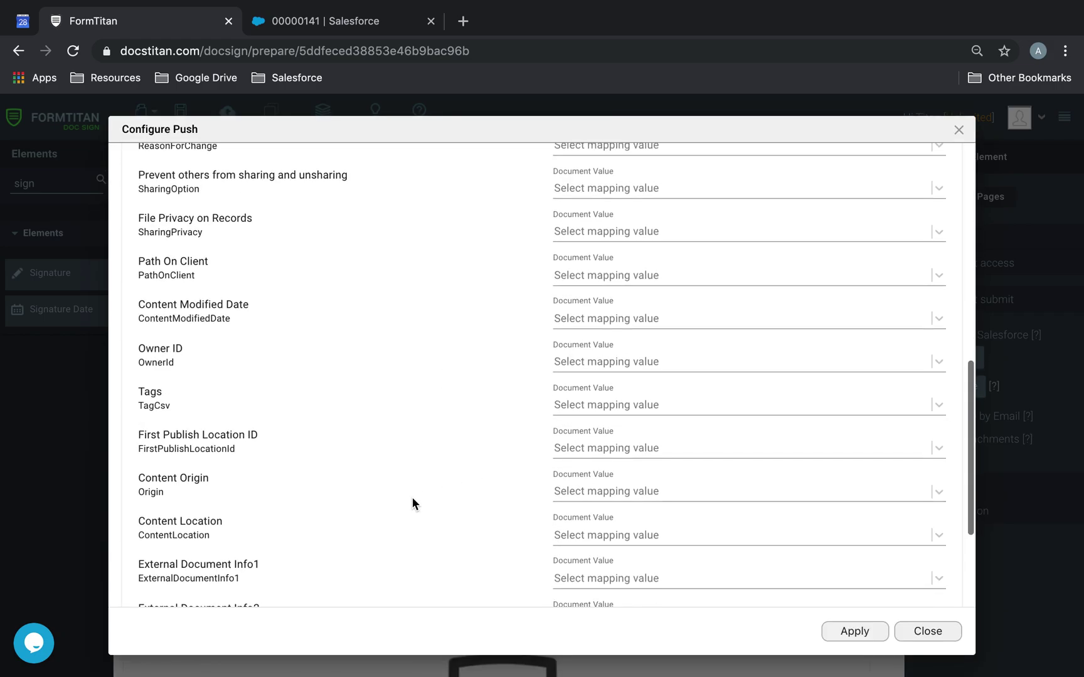
left_click(616, 442)
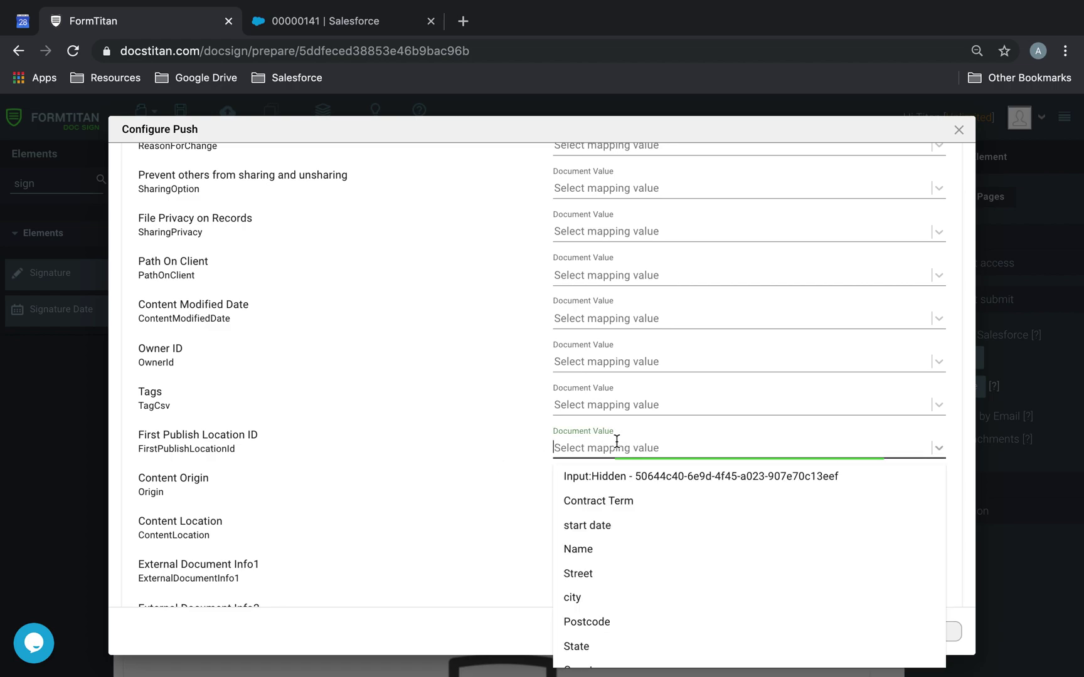
type("parent")
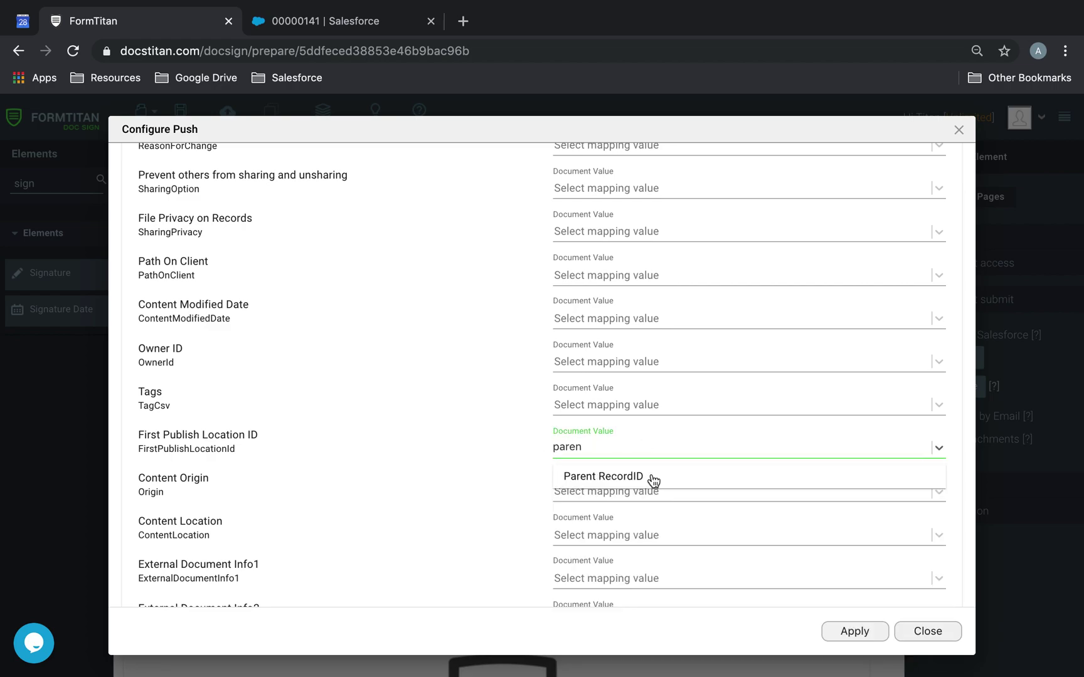
left_click(650, 476)
Map the attachment's Title to a Static Value with a title text, then apply the push configuration and save the document.
scroll(412, 480, "down", 3)
scroll(412, 480, "up", 10)
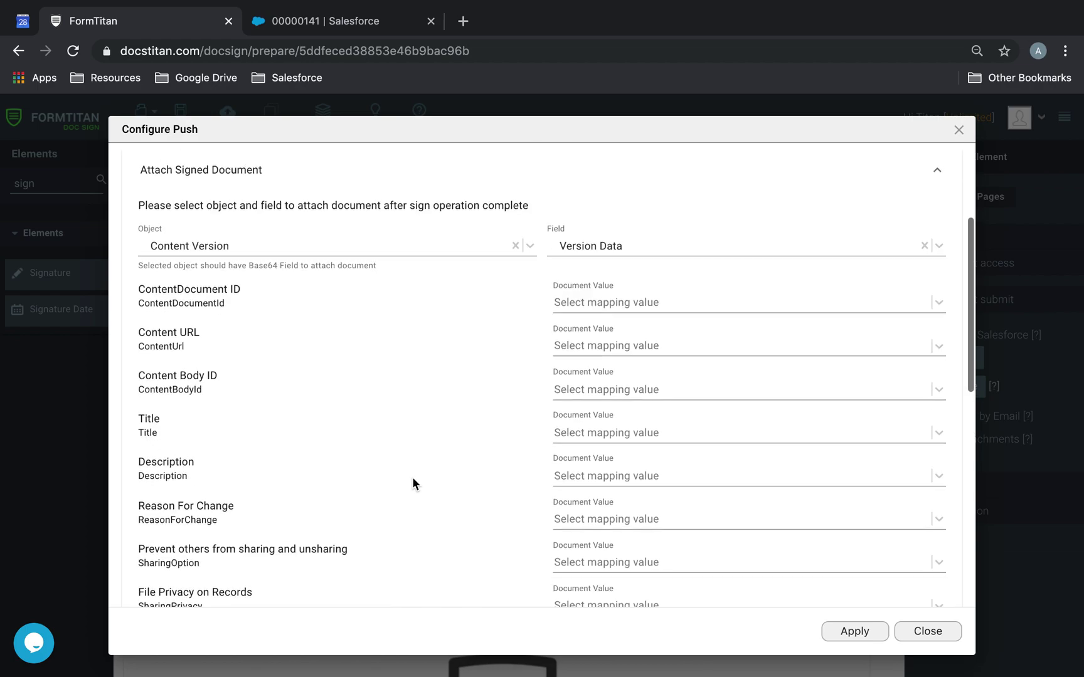
scroll(412, 481, "down", 10)
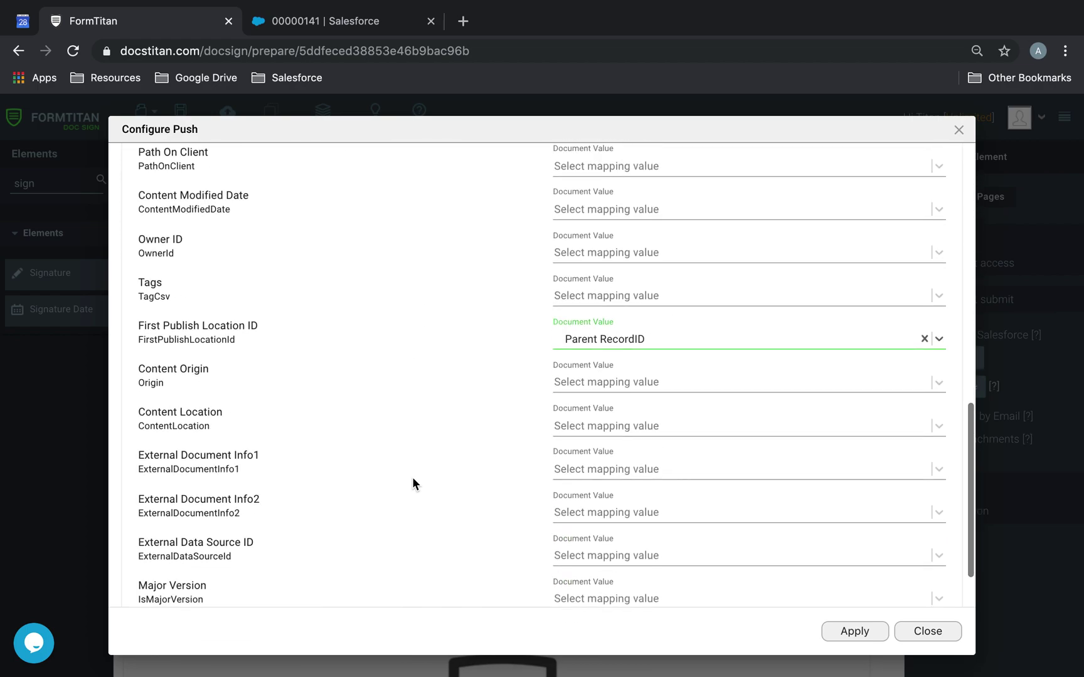
scroll(412, 482, "up", 6)
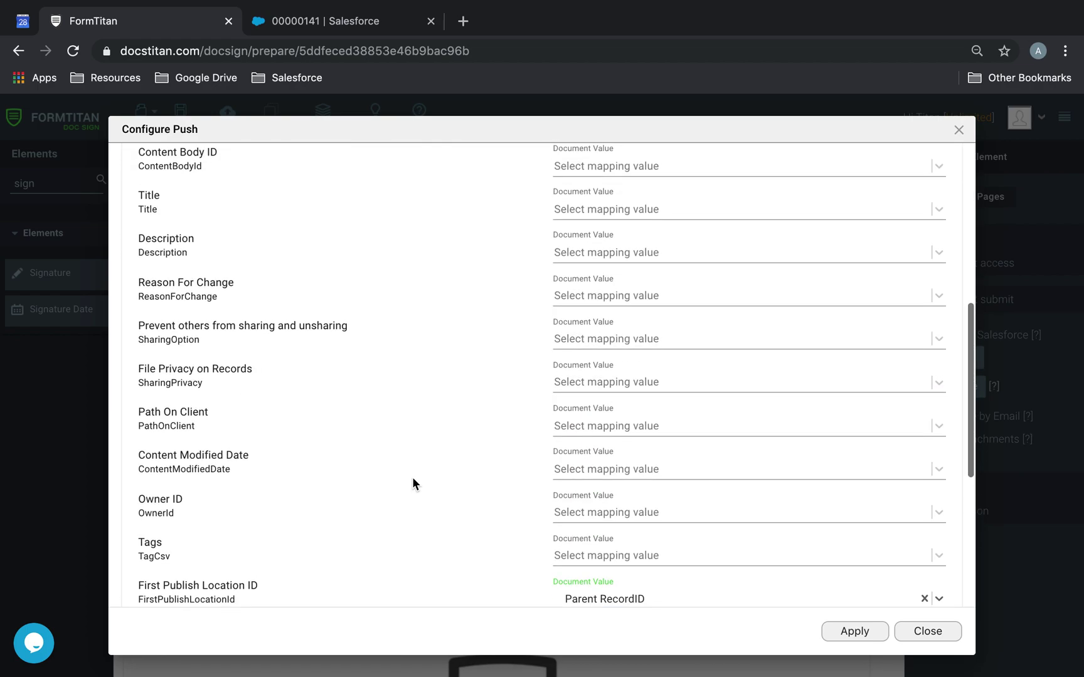
left_click(668, 255)
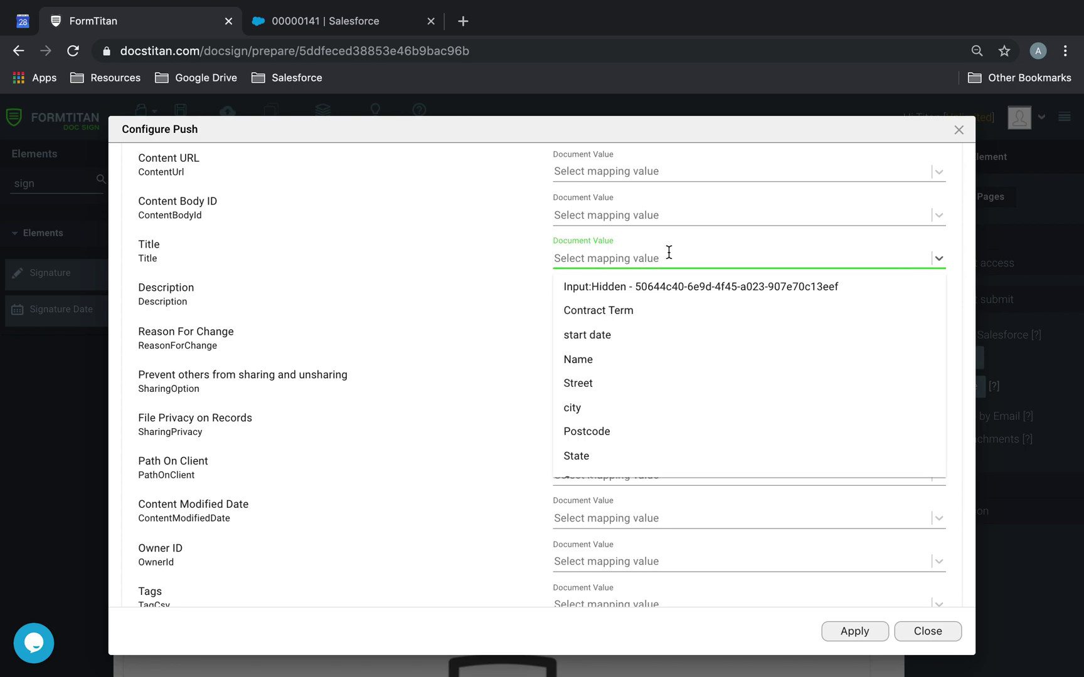
type("stat")
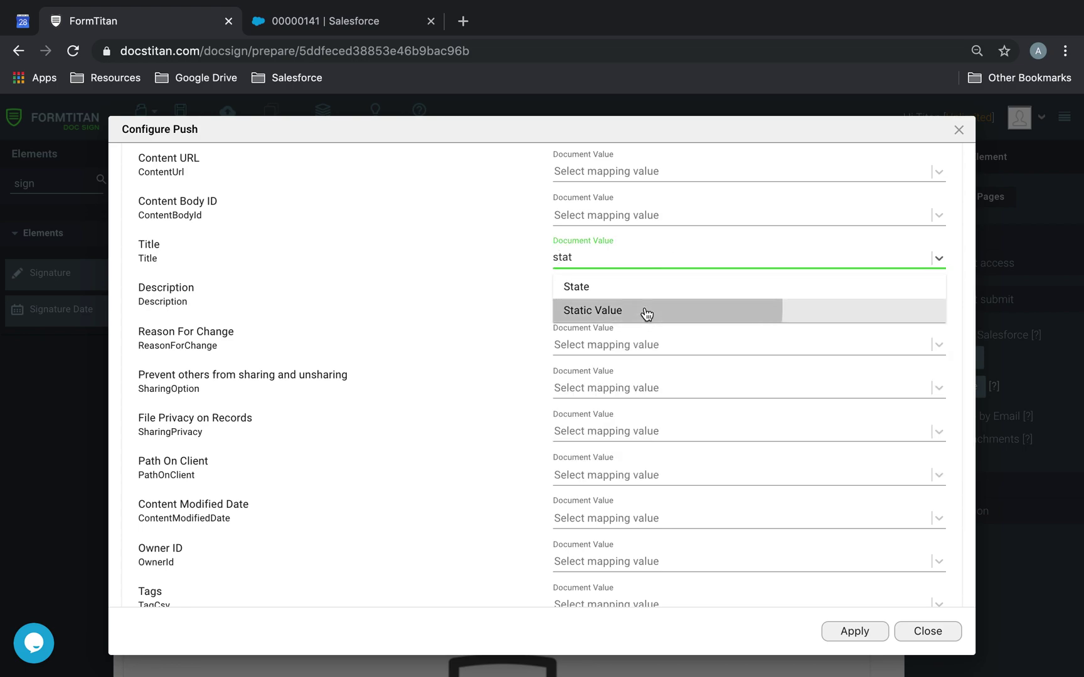
left_click(645, 311)
left_click(648, 282)
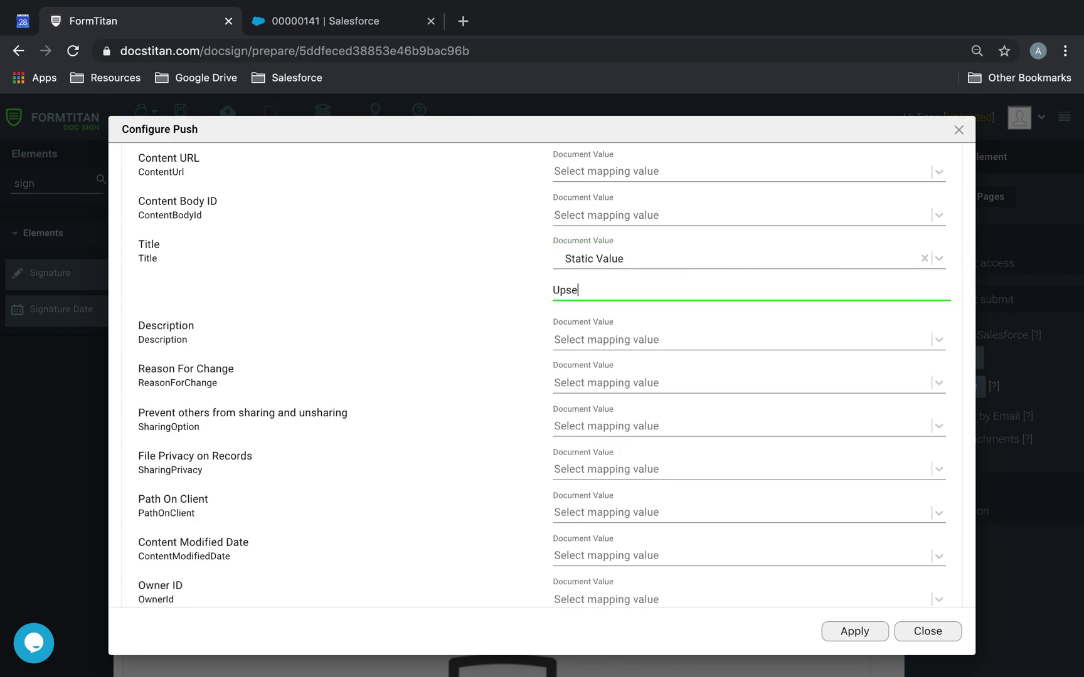
left_click(853, 633)
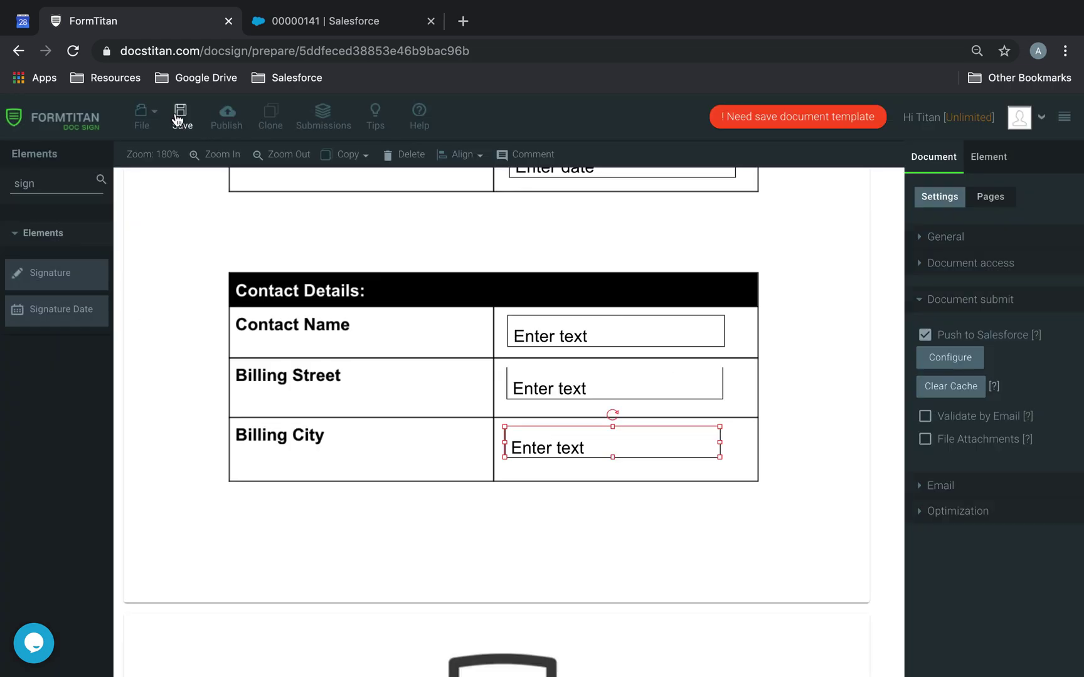
left_click(180, 116)
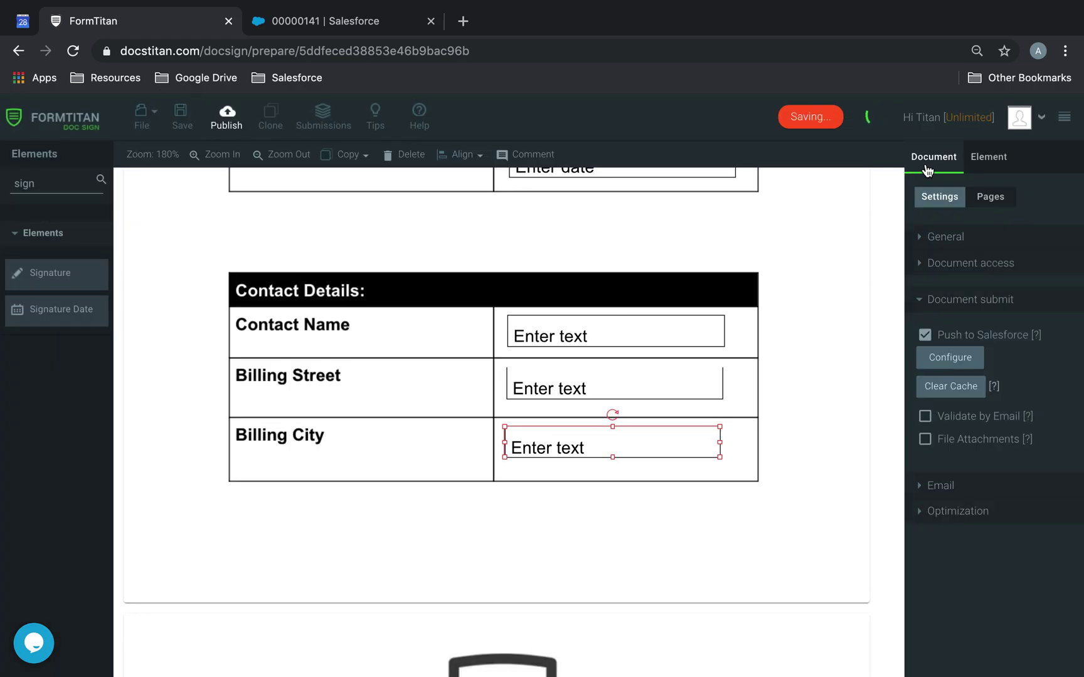
Set the document access to Public and save the document.
left_click(950, 263)
left_click(925, 309)
left_click(178, 115)
Publish the document, then view its public signing page and find the Contact Details table.
left_click(223, 122)
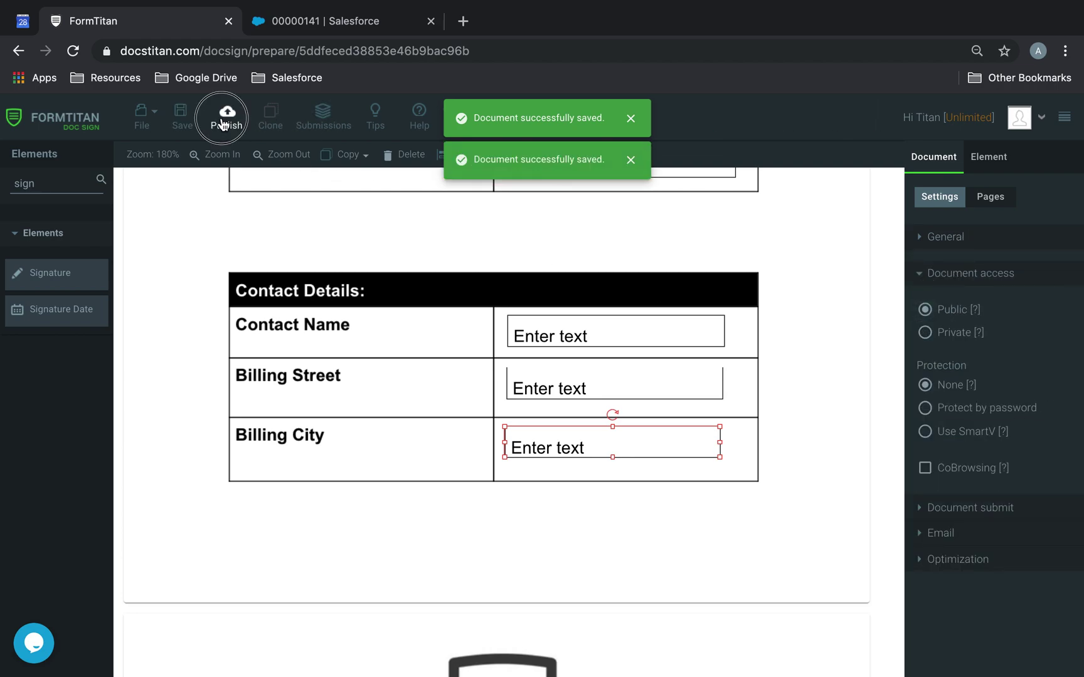
left_click(784, 389)
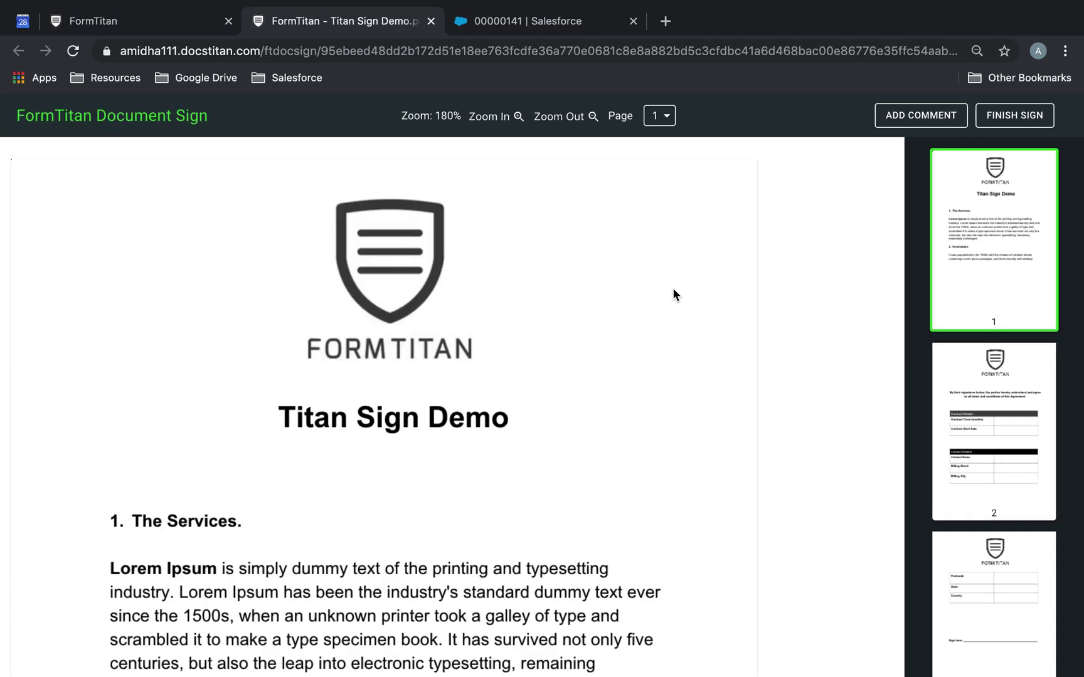
scroll(672, 288, "down", 15)
scroll(684, 244, "down", 2)
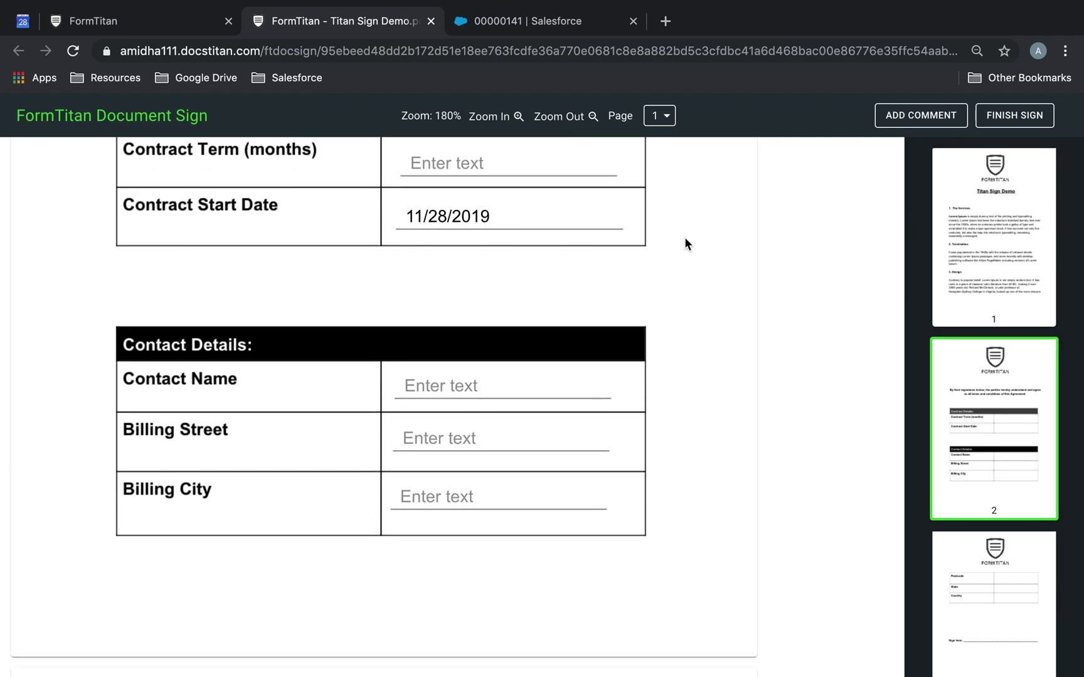
scroll(684, 244, "down", 3)
scroll(684, 244, "up", 2)
Check the draft contract's details in Salesforce, then return to the signing page and enter the contact's name.
left_click(550, 289)
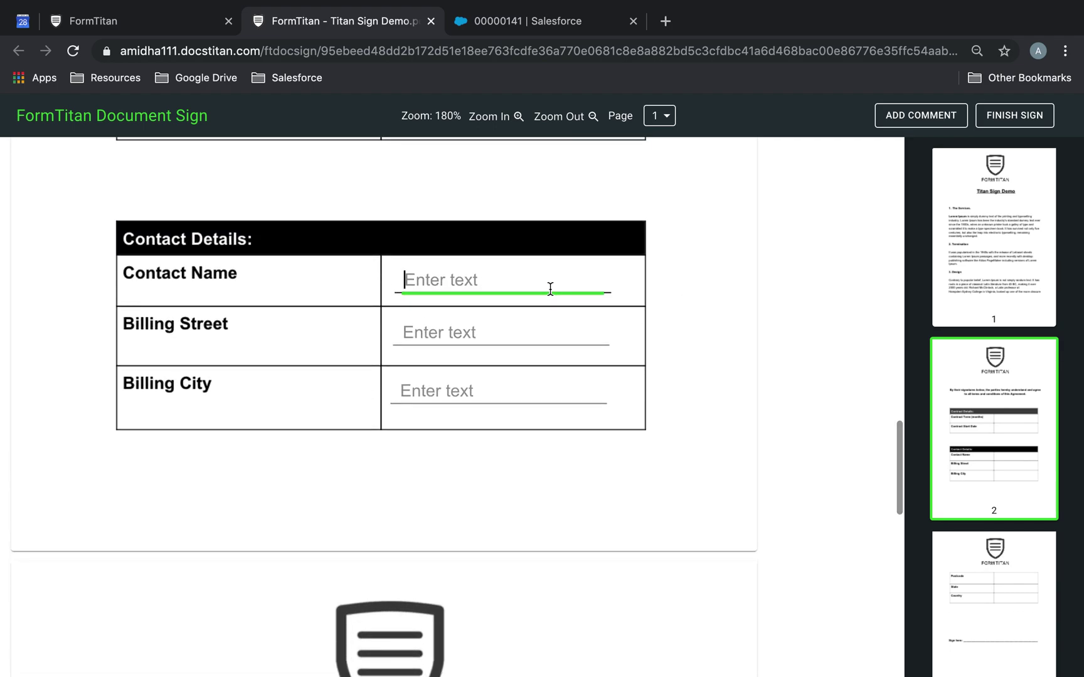
left_click(526, 25)
scroll(439, 346, "down", 2)
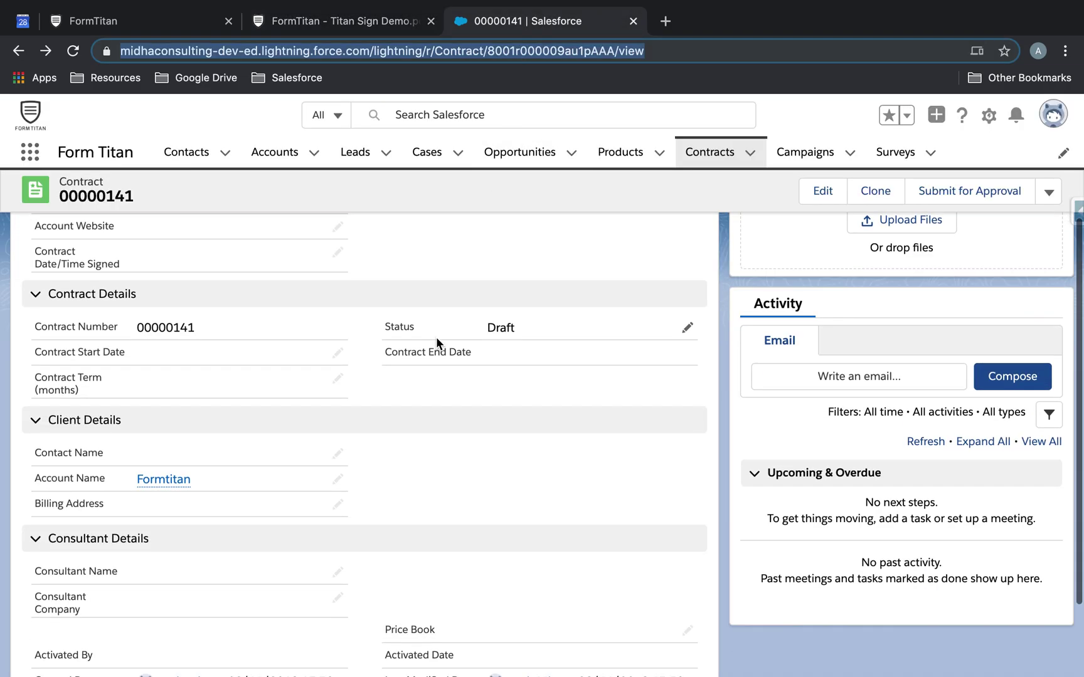
left_click(365, 32)
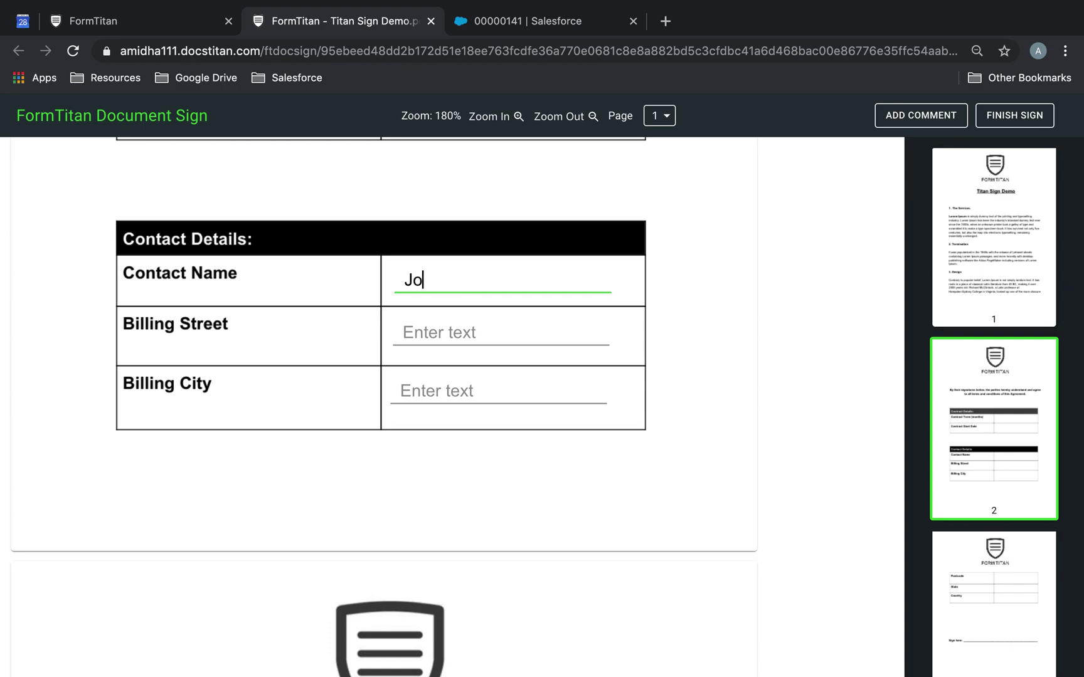
Place the saved signature at the end of the first row on the Sign here line and finish signing.
left_click(1028, 124)
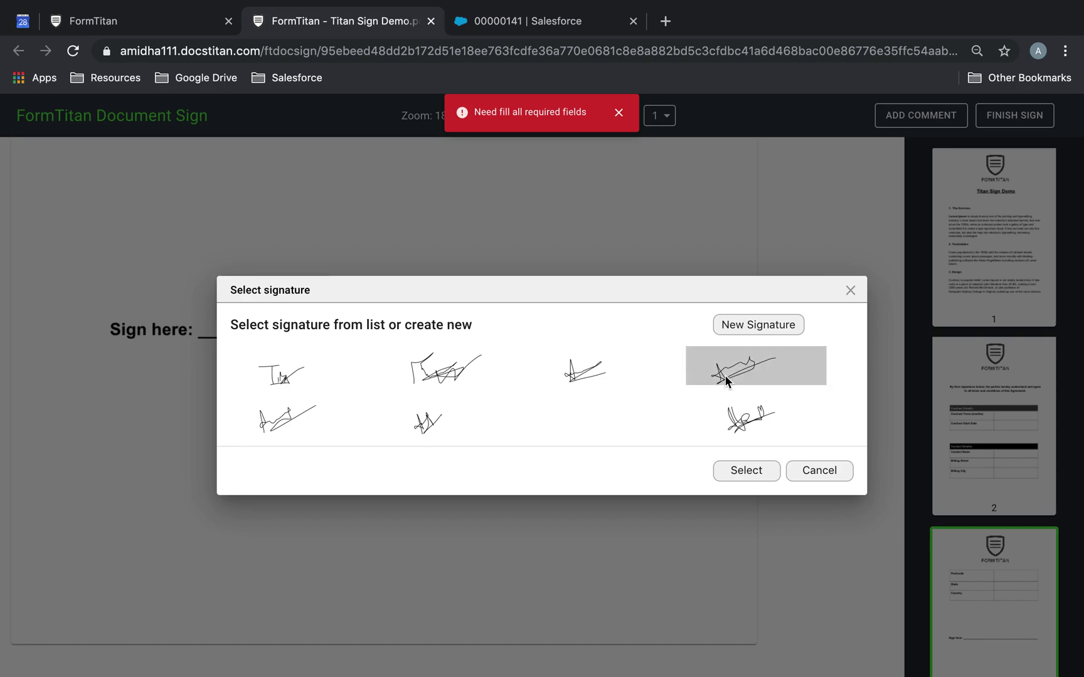
left_click(746, 470)
left_click(1013, 119)
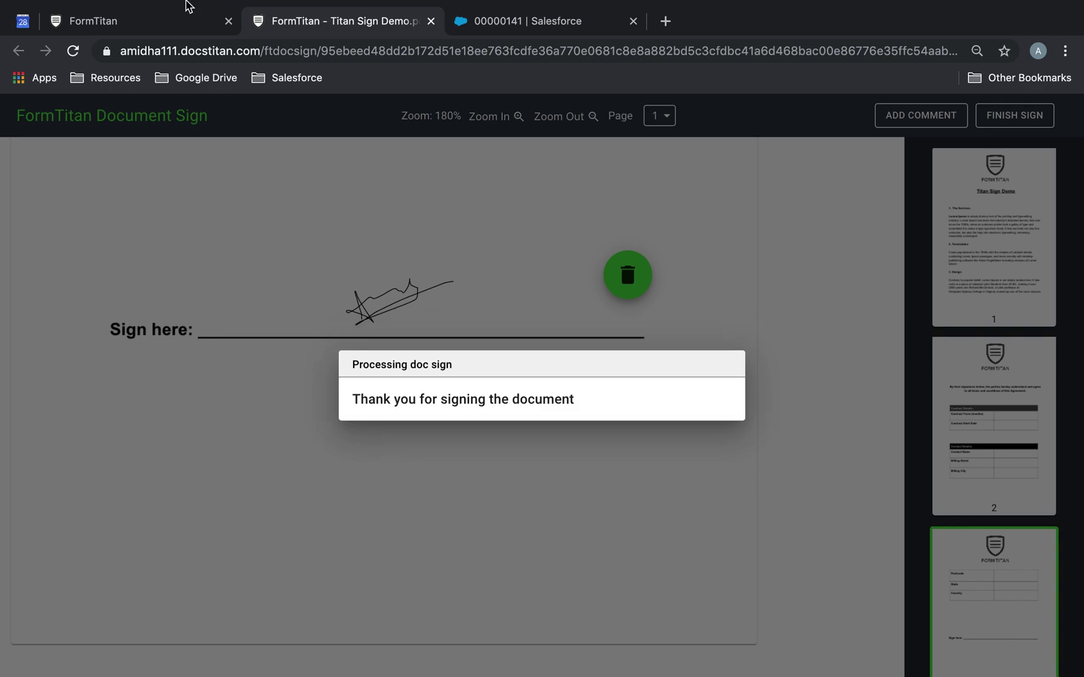
Close the publish dialog in the document editor and check the push results in the document's integration logs.
left_click(141, 24)
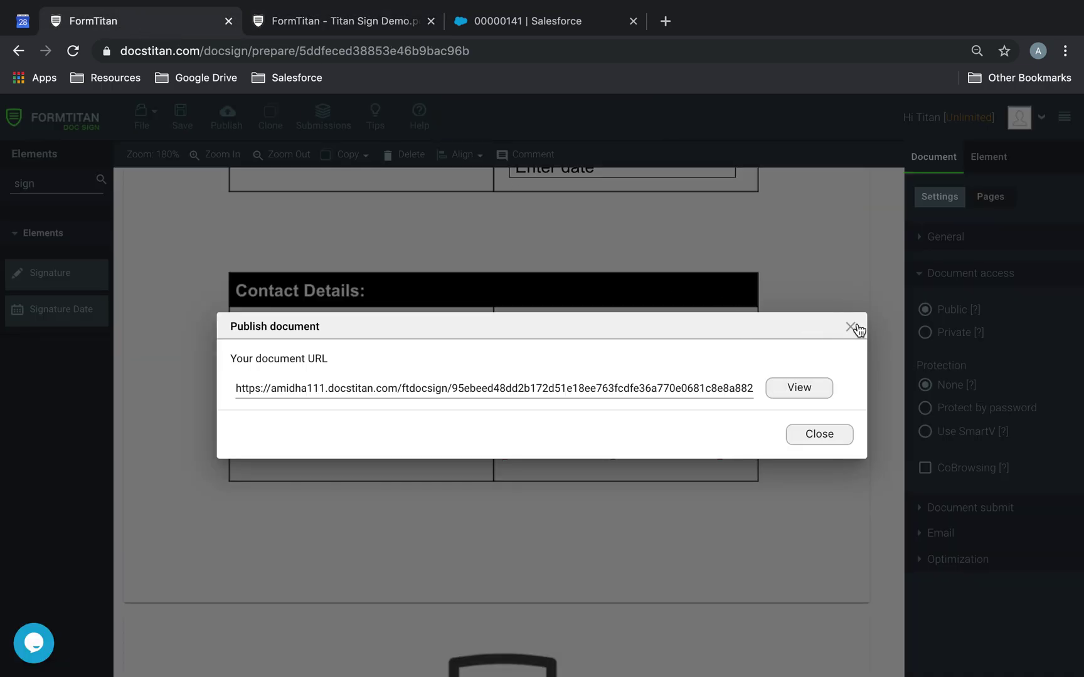
left_click(851, 327)
left_click(964, 560)
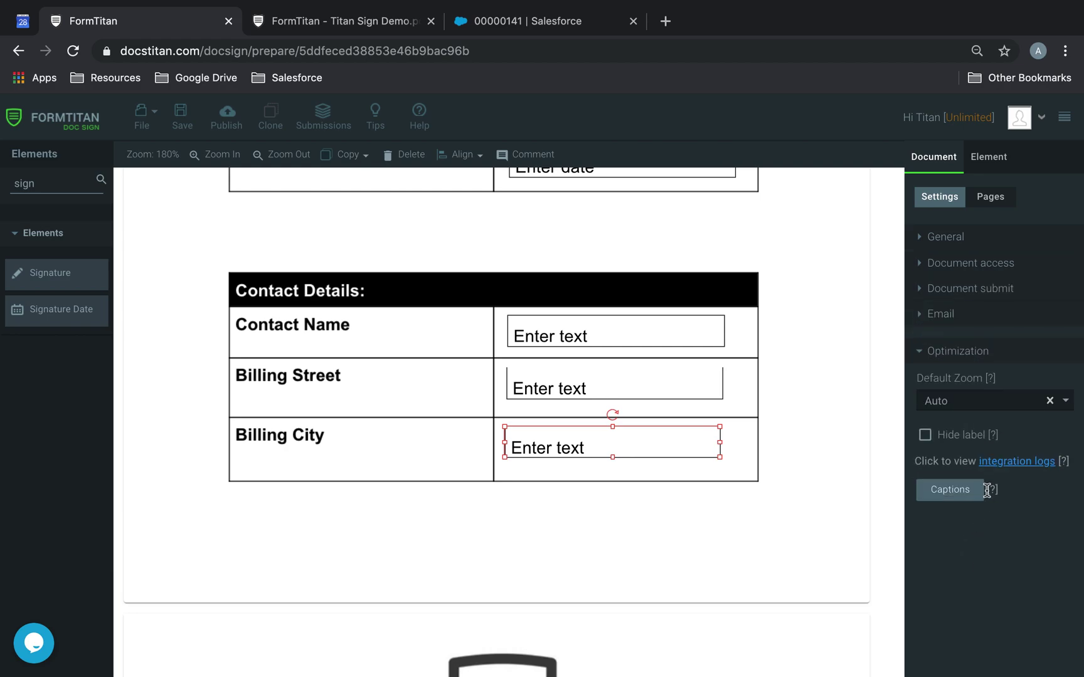
left_click(1016, 462)
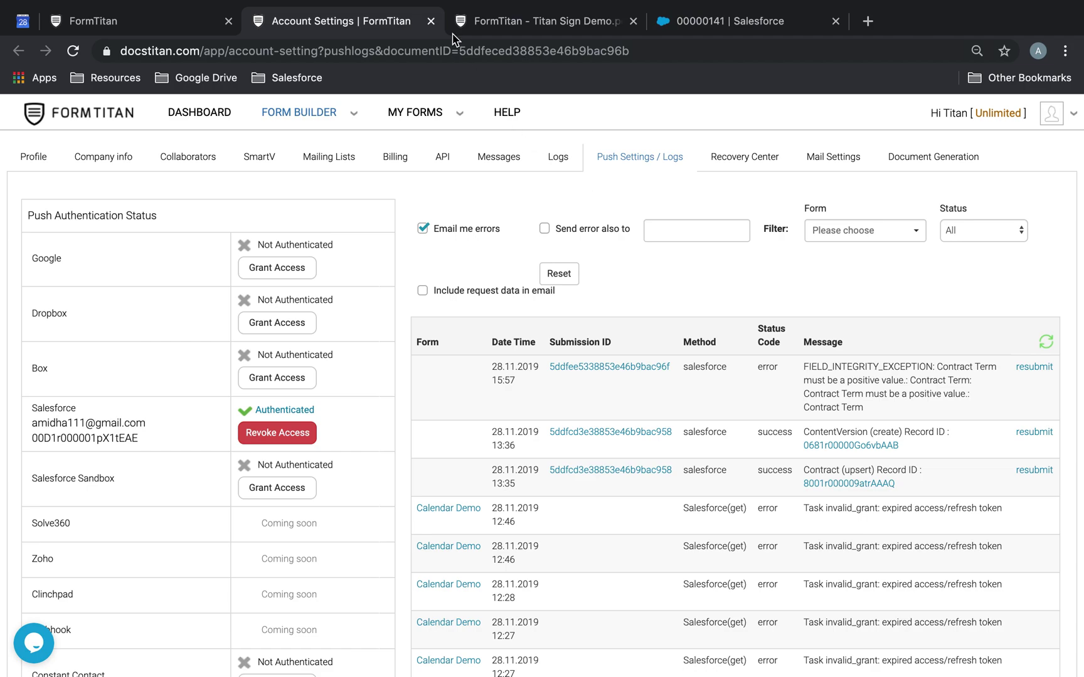
left_click(431, 22)
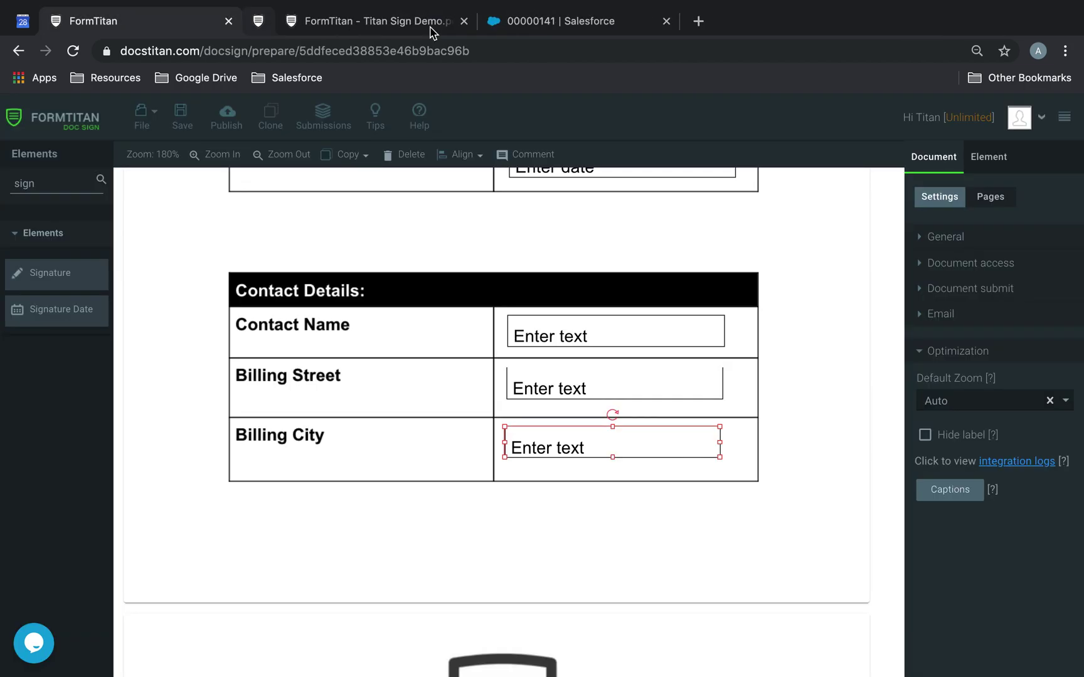
Examine the document's Contract Term field, check the newest contract's details in Salesforce, and return to the document editor.
scroll(558, 337, "up", 20)
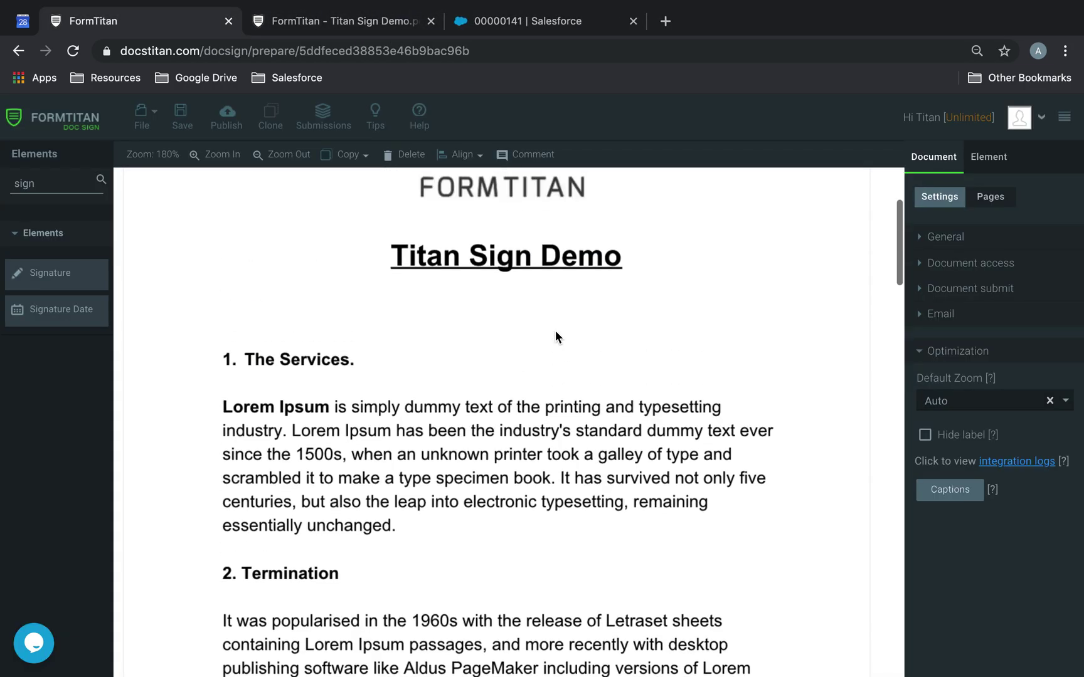
scroll(559, 338, "down", 10)
scroll(556, 330, "down", 8)
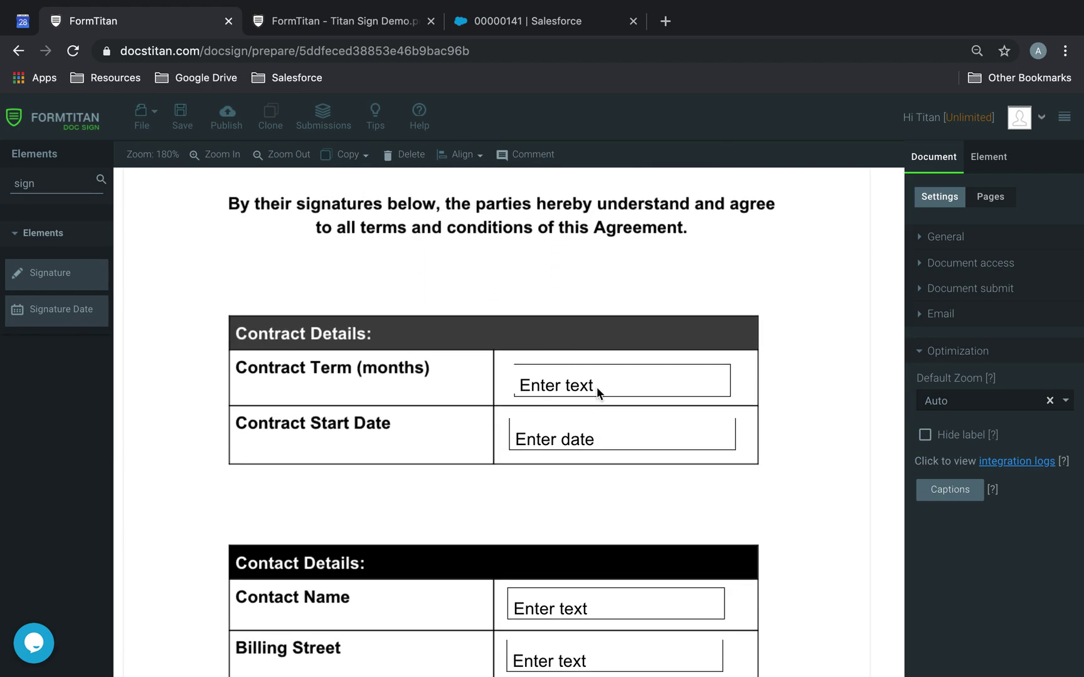
left_click(583, 23)
left_click(698, 164)
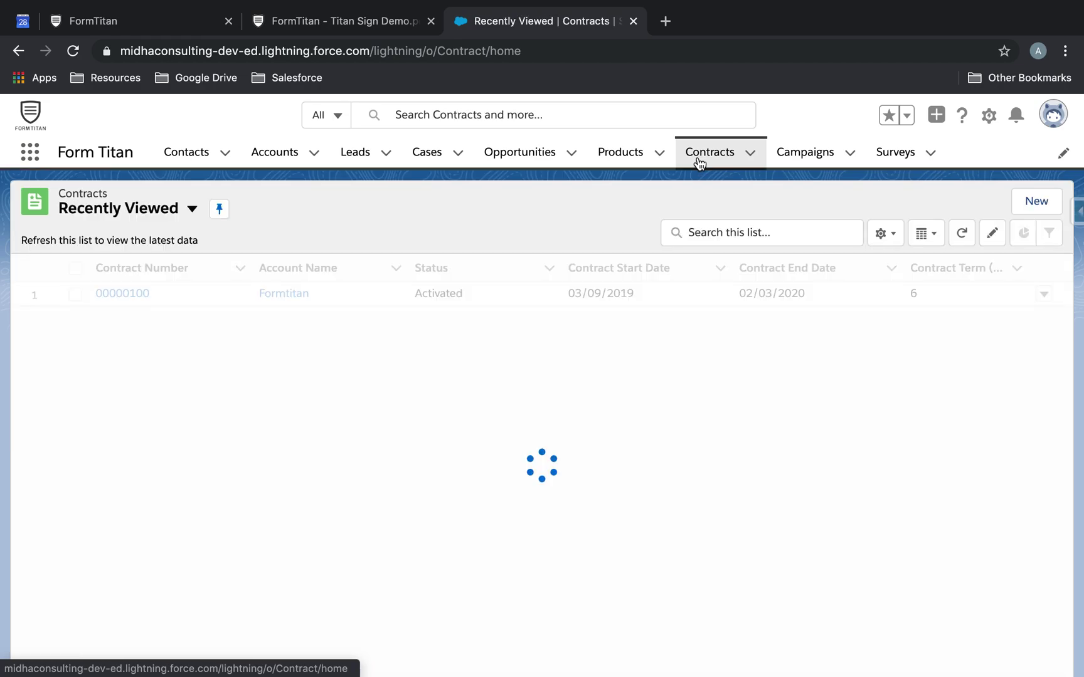
left_click(118, 296)
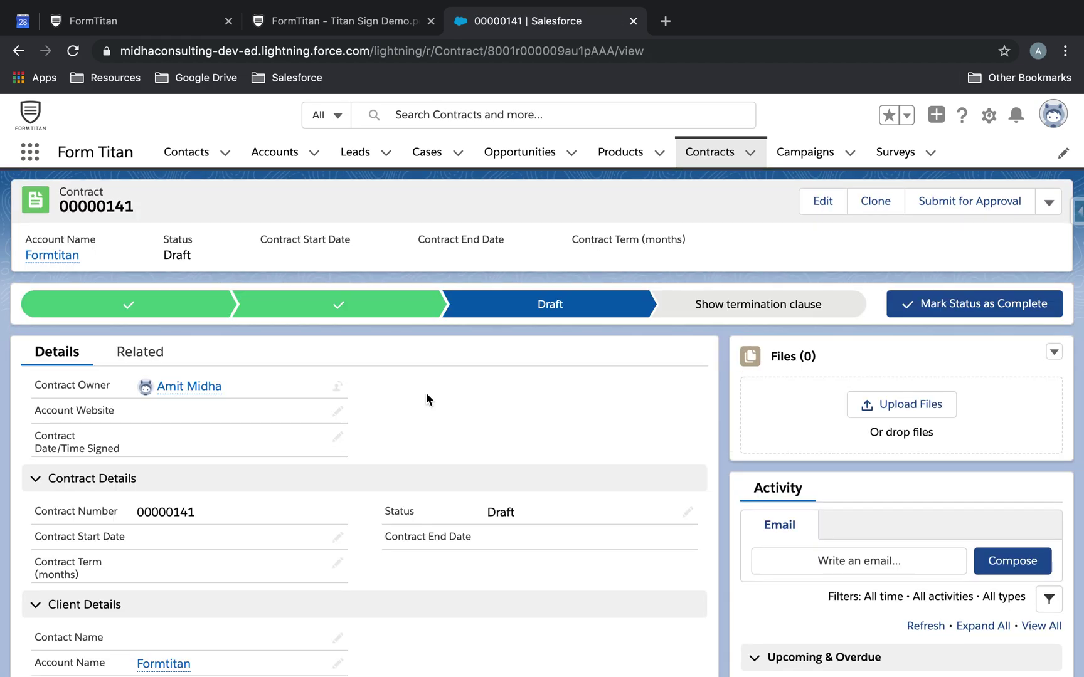
scroll(425, 399, "down", 3)
left_click(158, 26)
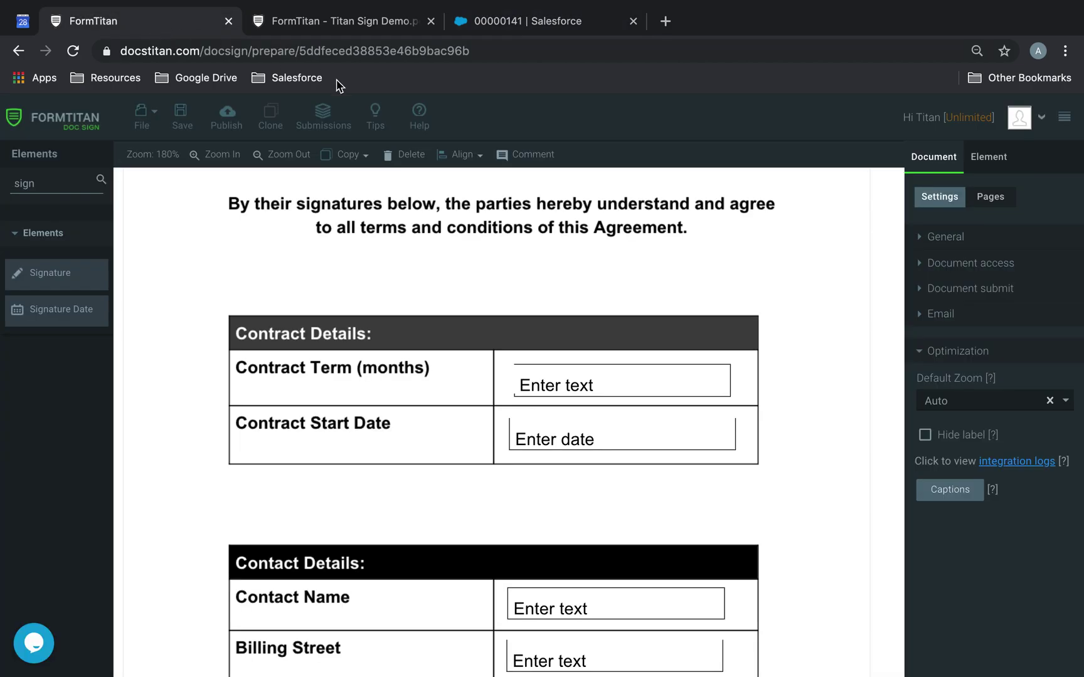
Publish the document and set the Contract Term to 24 months on its signing page.
left_click(225, 116)
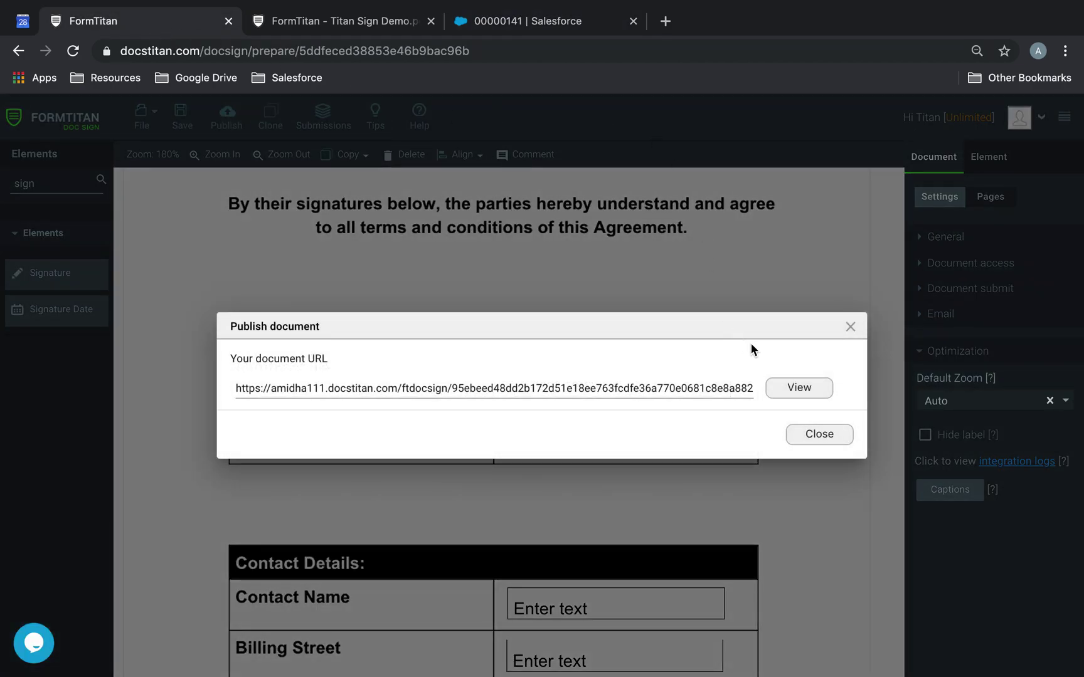
left_click(798, 388)
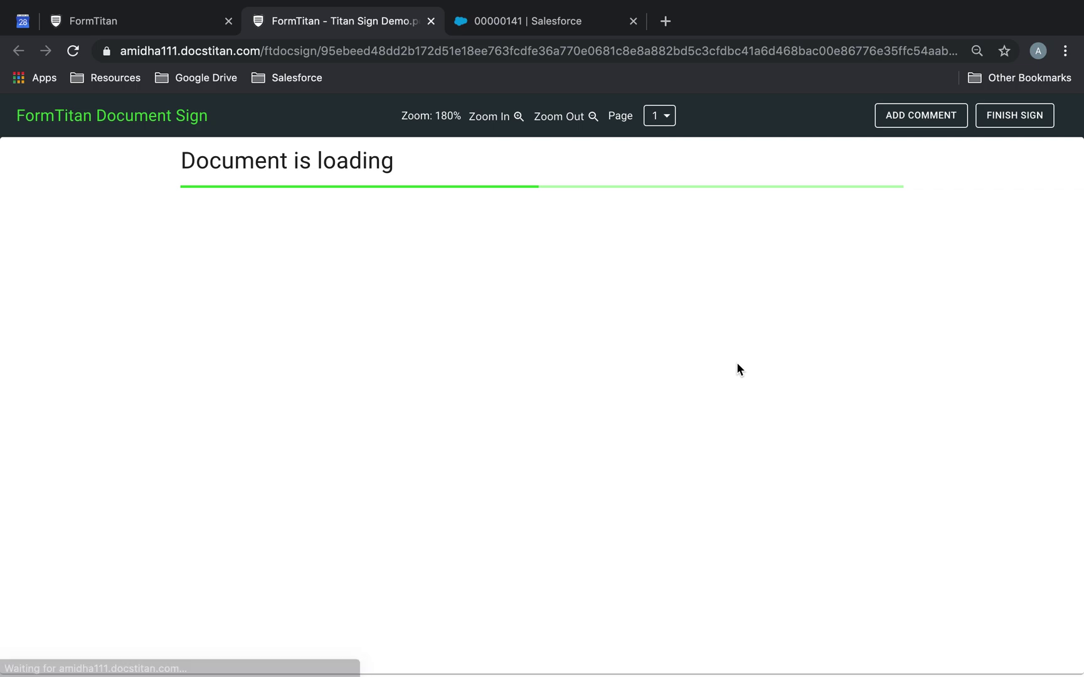
scroll(737, 361, "down", 17)
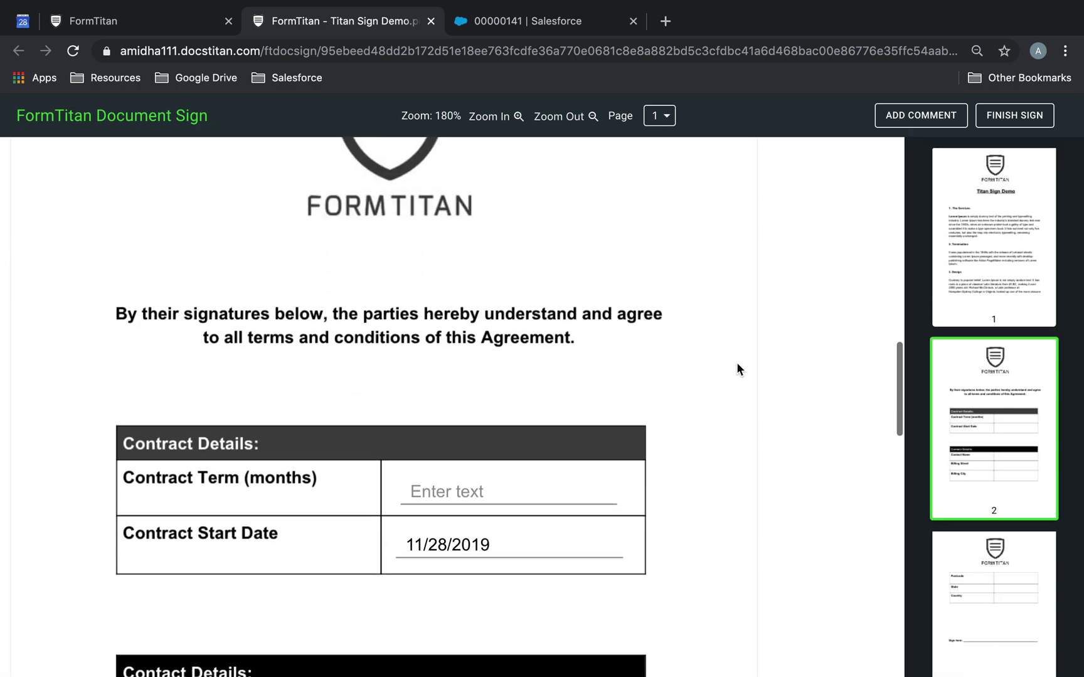
left_click(519, 486)
type("24")
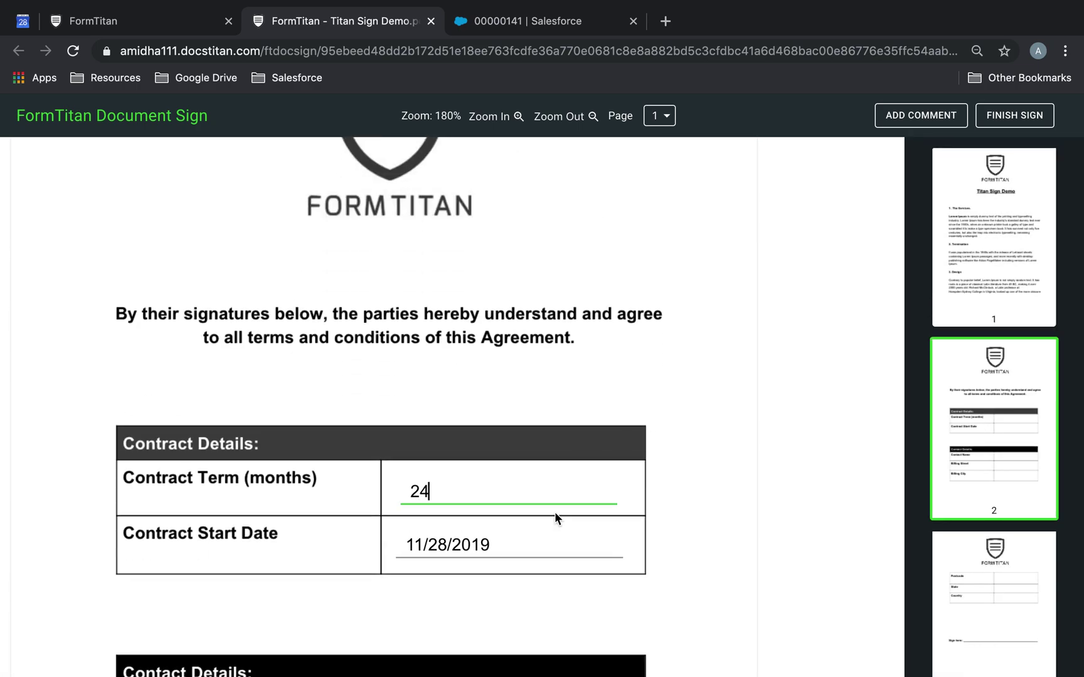
Enter the contact's full name in the Contact Name field of the Contact Details table.
scroll(554, 511, "down", 7)
scroll(554, 513, "down", 4)
scroll(554, 513, "up", 4)
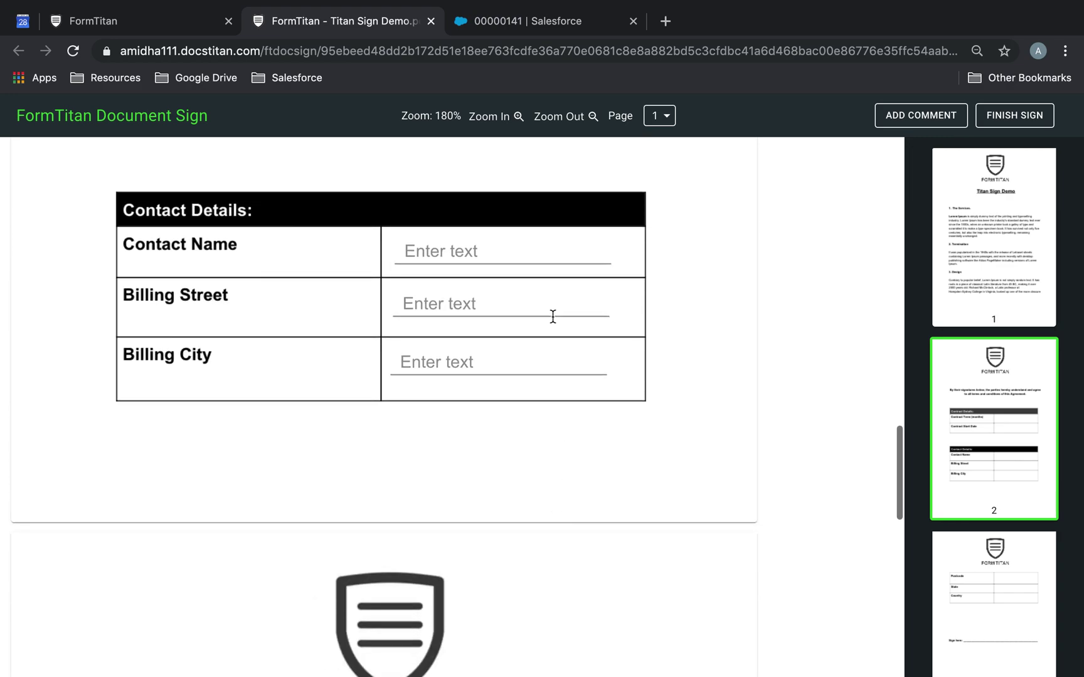
left_click(518, 251)
type("Joe ")
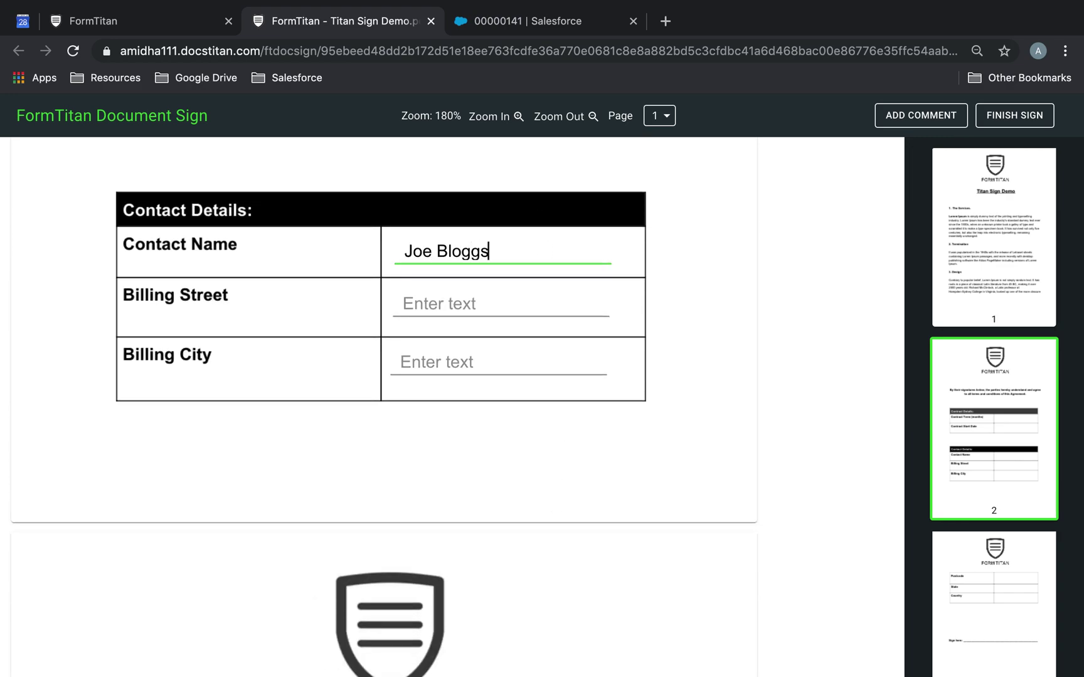
type("Bloggs")
Place the first saved signature of the second row on the Sign here line and finish signing.
scroll(568, 558, "down", 10)
left_click(261, 293)
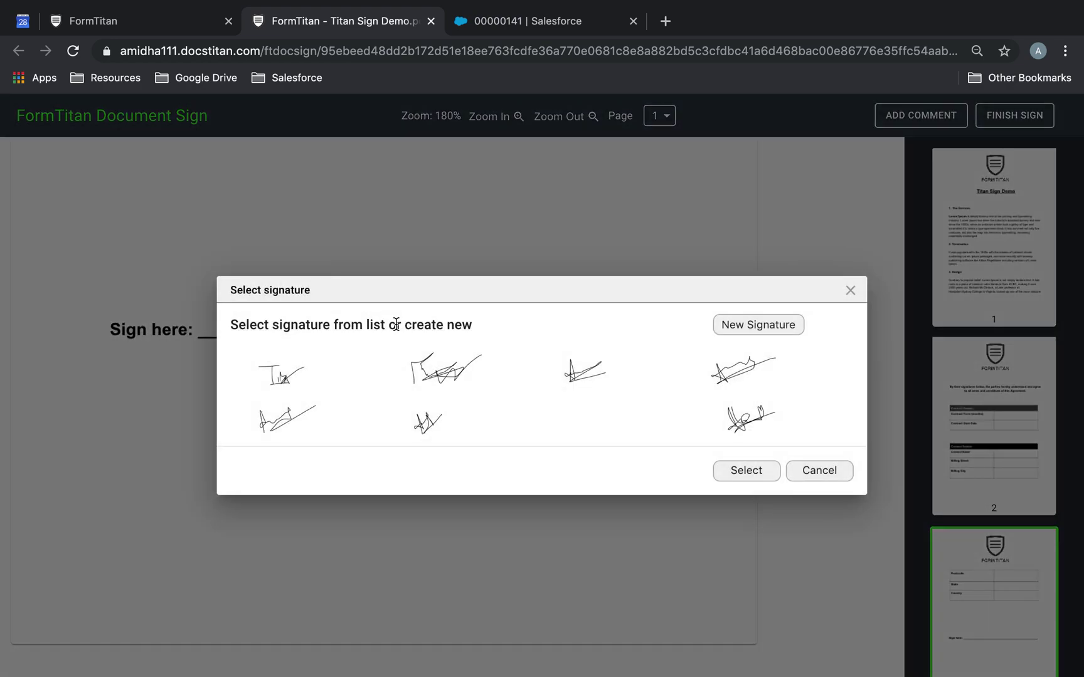
left_click(301, 414)
left_click(770, 476)
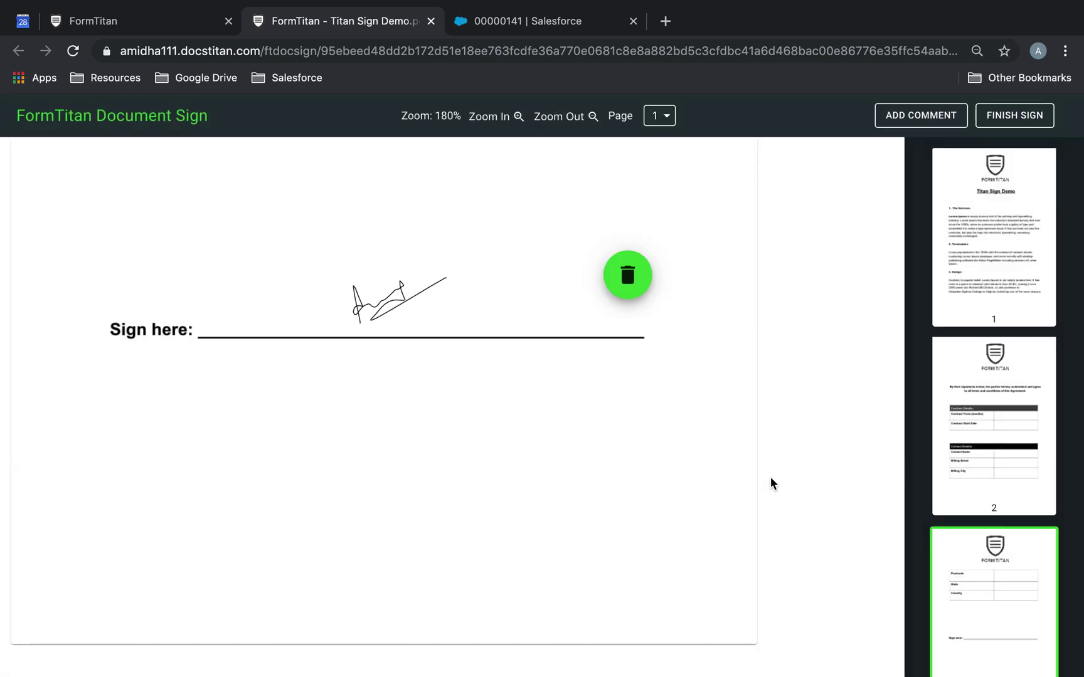
left_click(1007, 116)
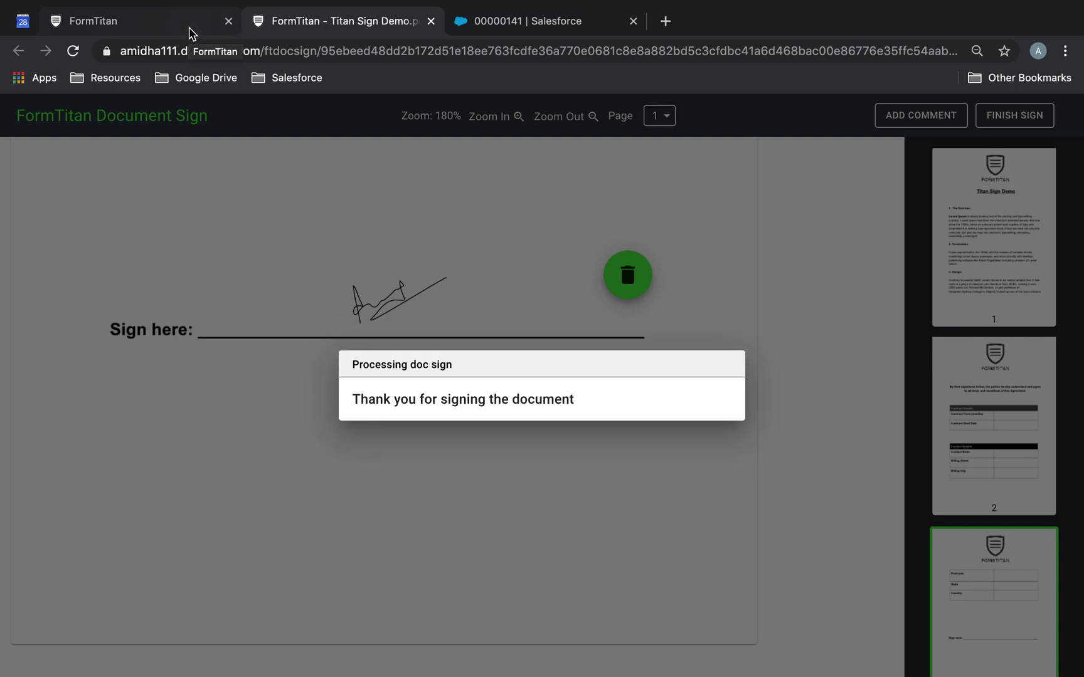
Close the publish dialog in the document editor and check the newest push results in the document's integration logs.
left_click(190, 31)
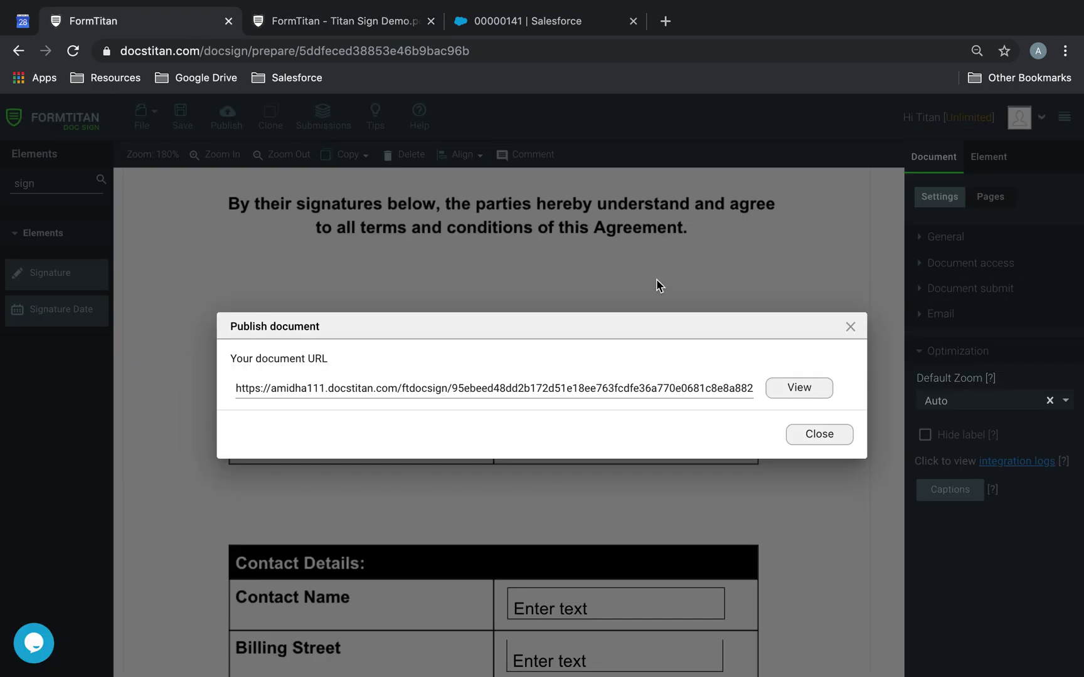
left_click(810, 442)
left_click(1011, 463)
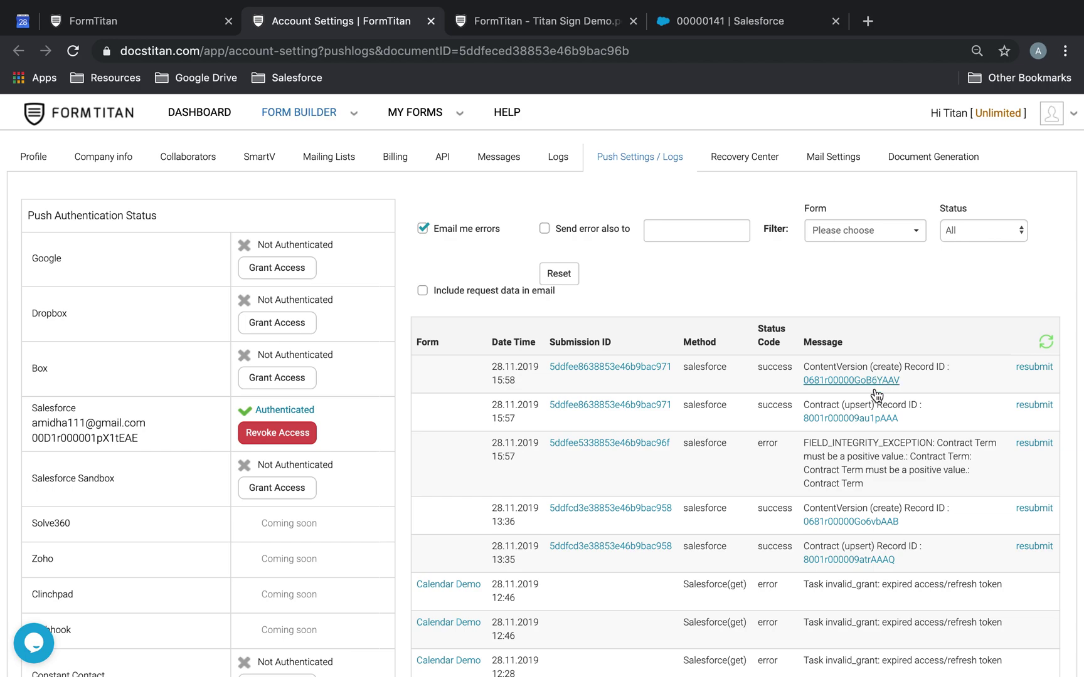
left_click(868, 425)
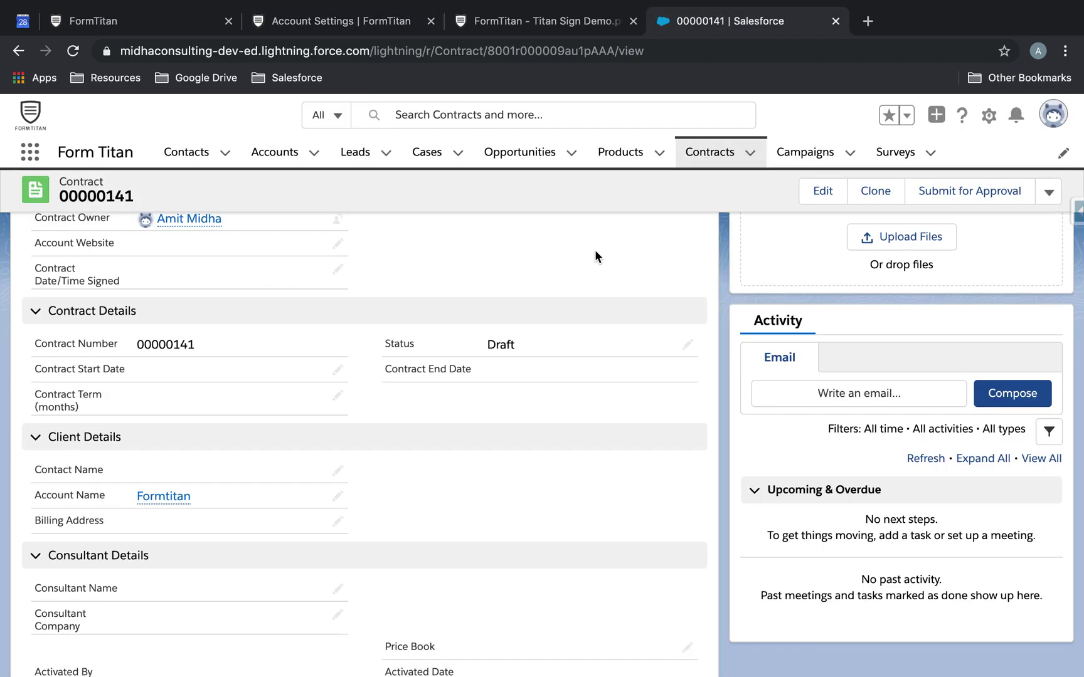
Open the draft contract from the Salesforce contracts list and check its contract and client details.
left_click(719, 151)
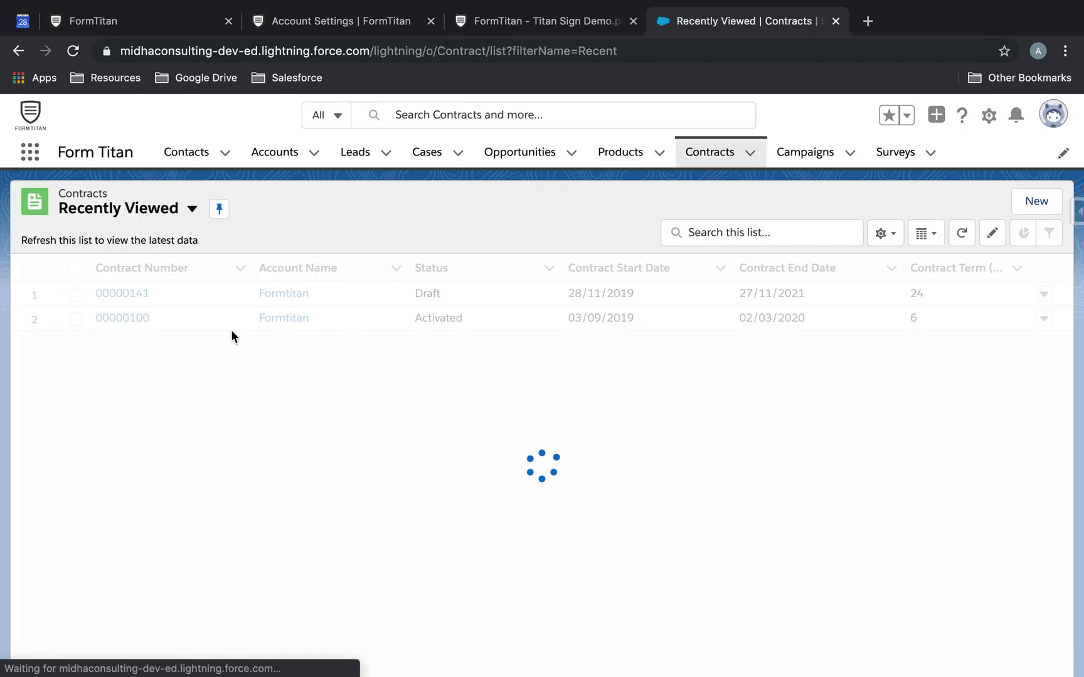
left_click(122, 294)
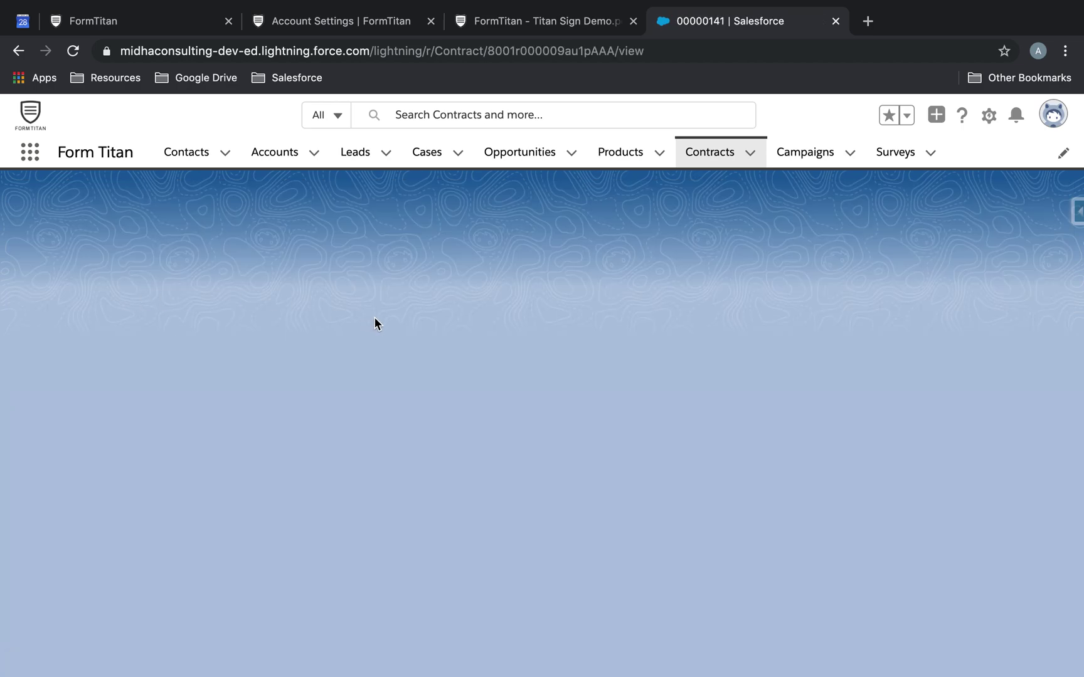
scroll(375, 319, "down", 2)
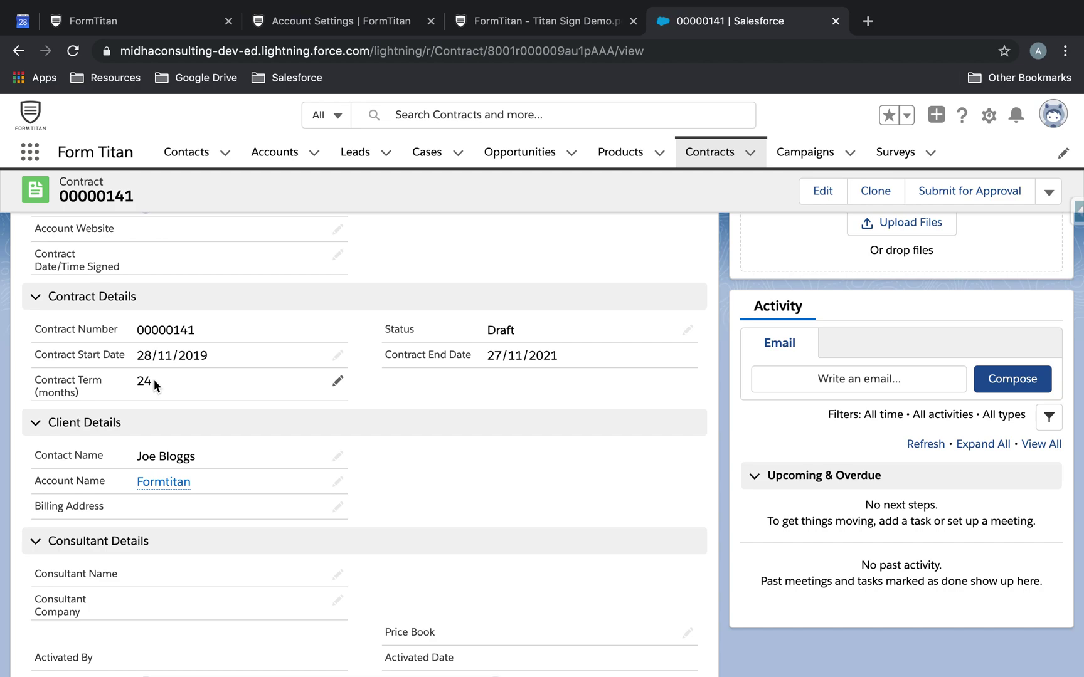
scroll(564, 422, "up", 2)
scroll(750, 435, "down", 4)
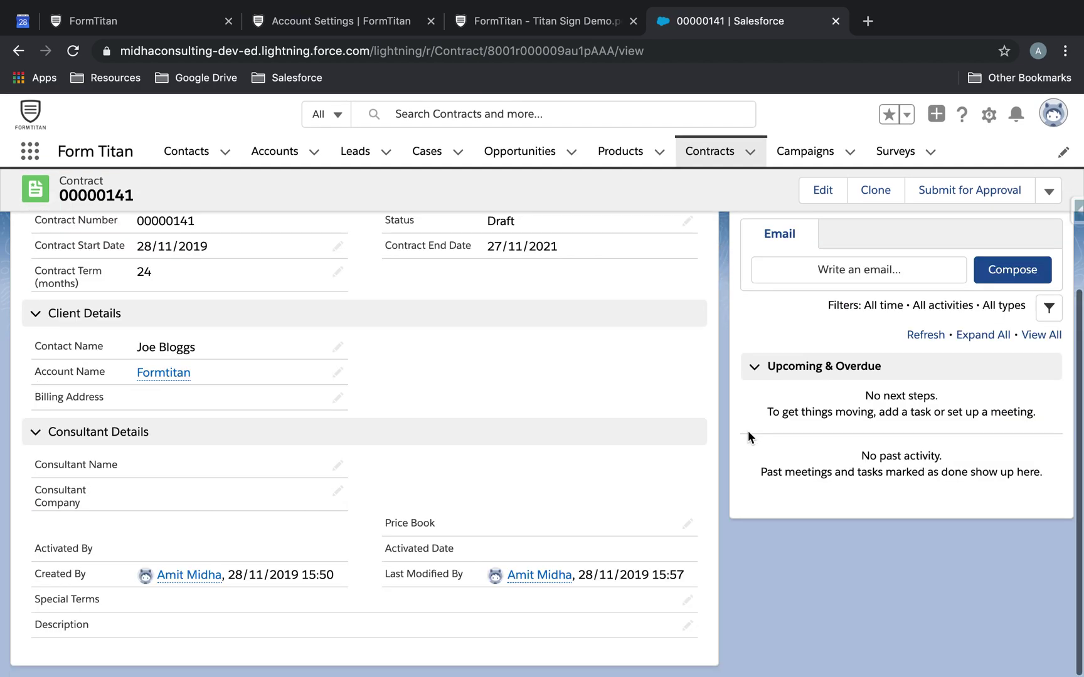
scroll(750, 435, "up", 4)
Reopen the draft contract to check its details and files, then delete the contract.
left_click(723, 157)
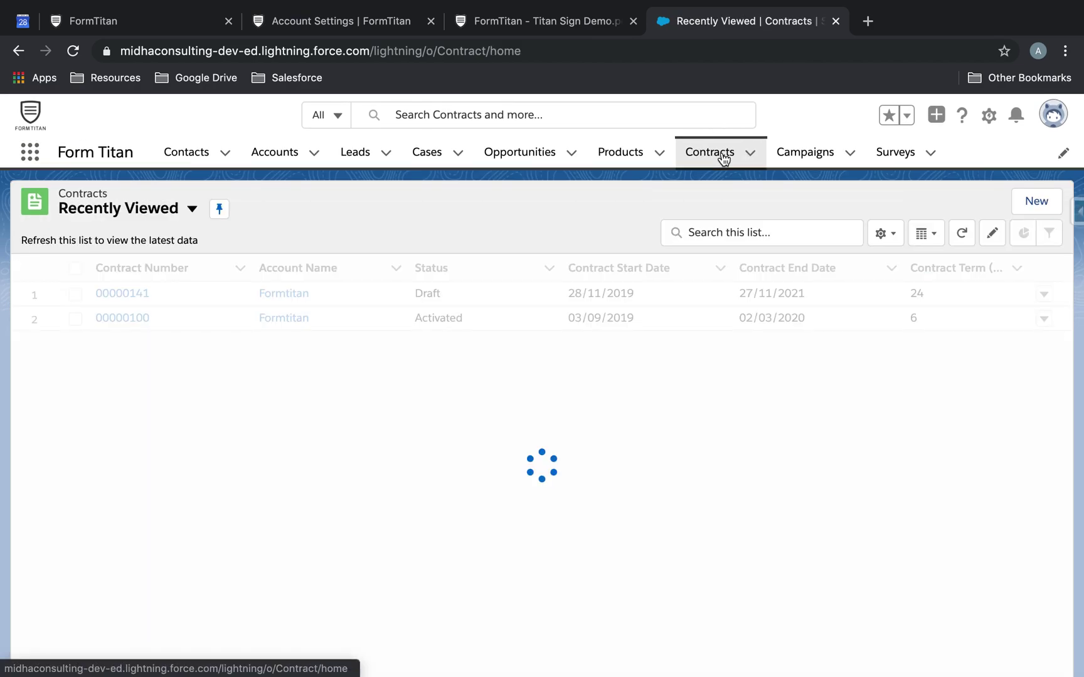
left_click(143, 293)
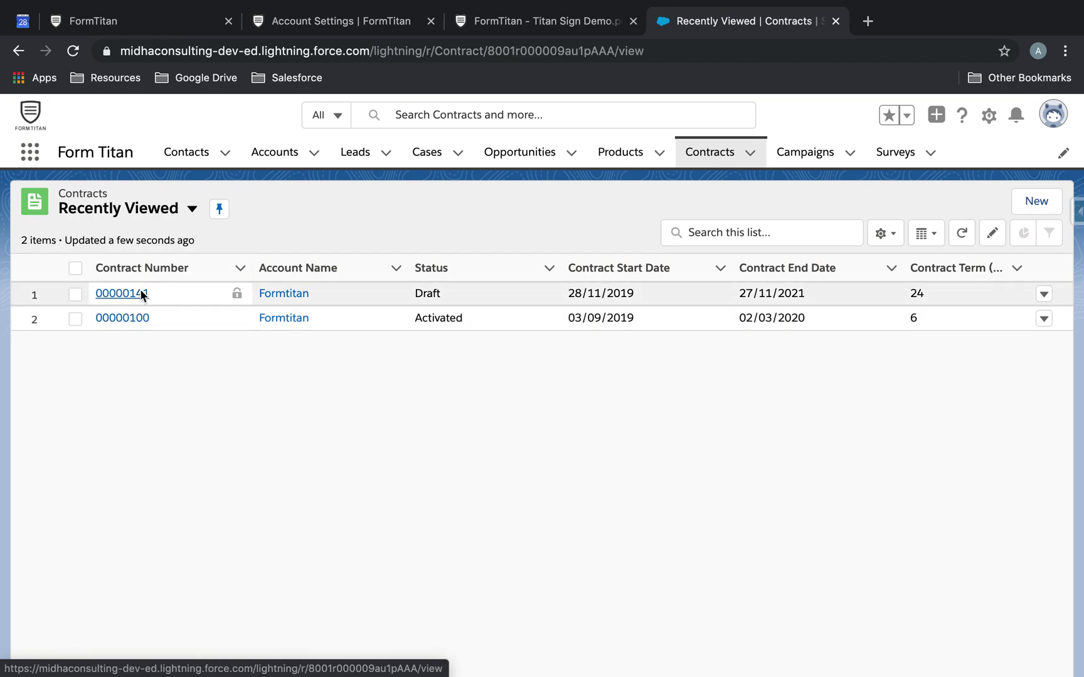
scroll(453, 390, "down", 5)
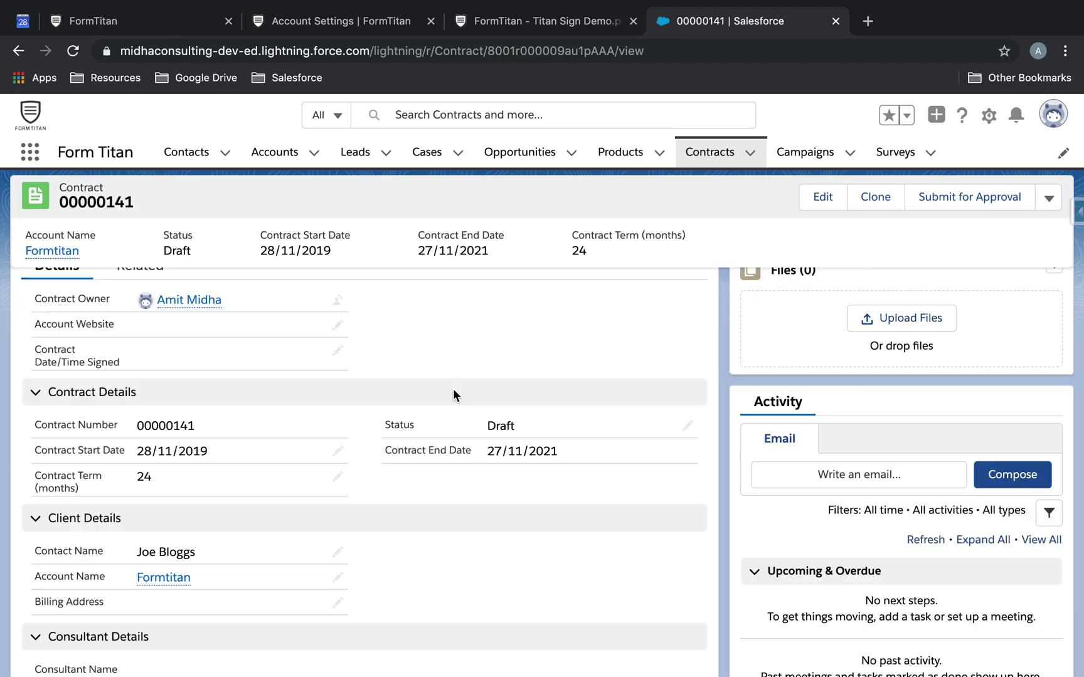
scroll(453, 390, "up", 5)
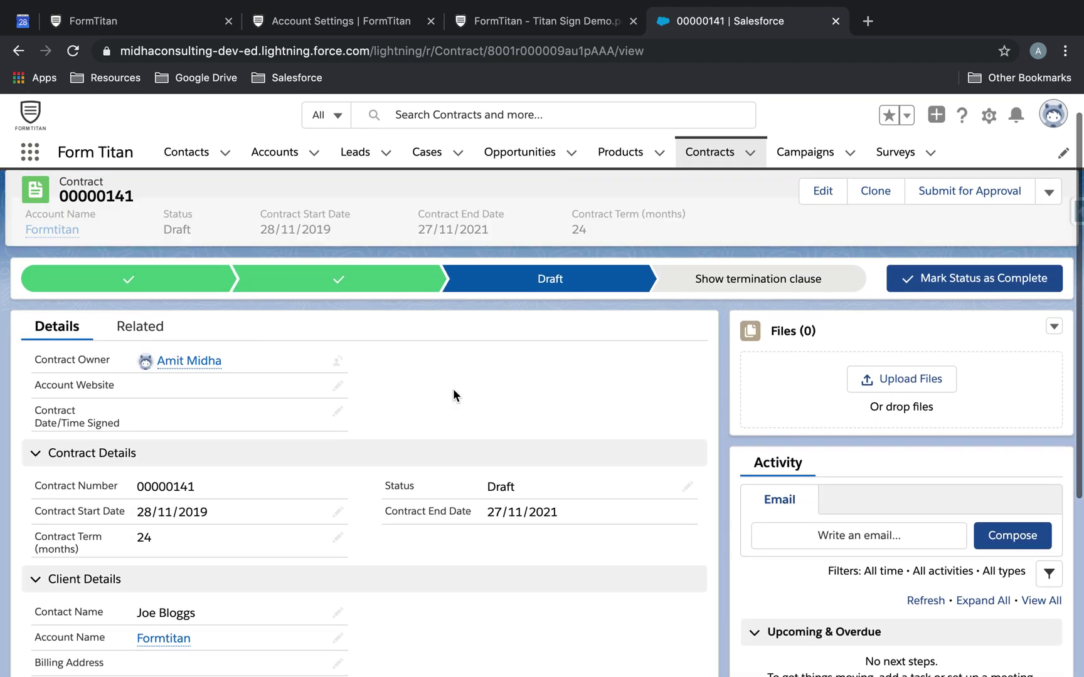
left_click(1046, 192)
left_click(1002, 227)
left_click(778, 432)
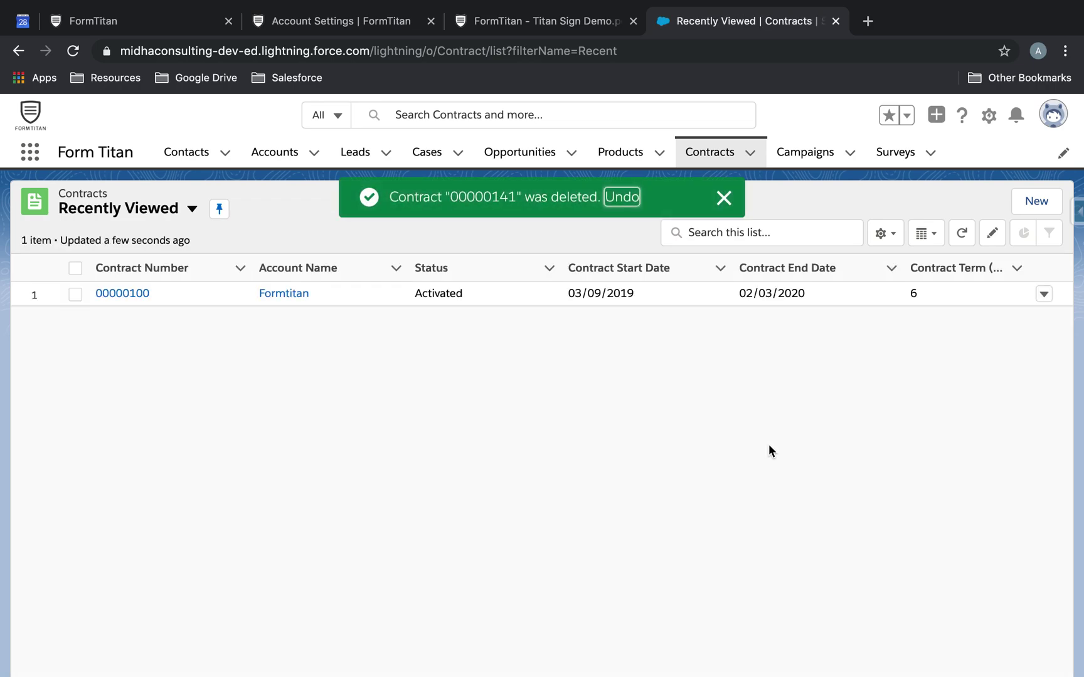
Return to the document editor, publish the document again and open its signing page.
left_click(564, 28)
left_click(332, 11)
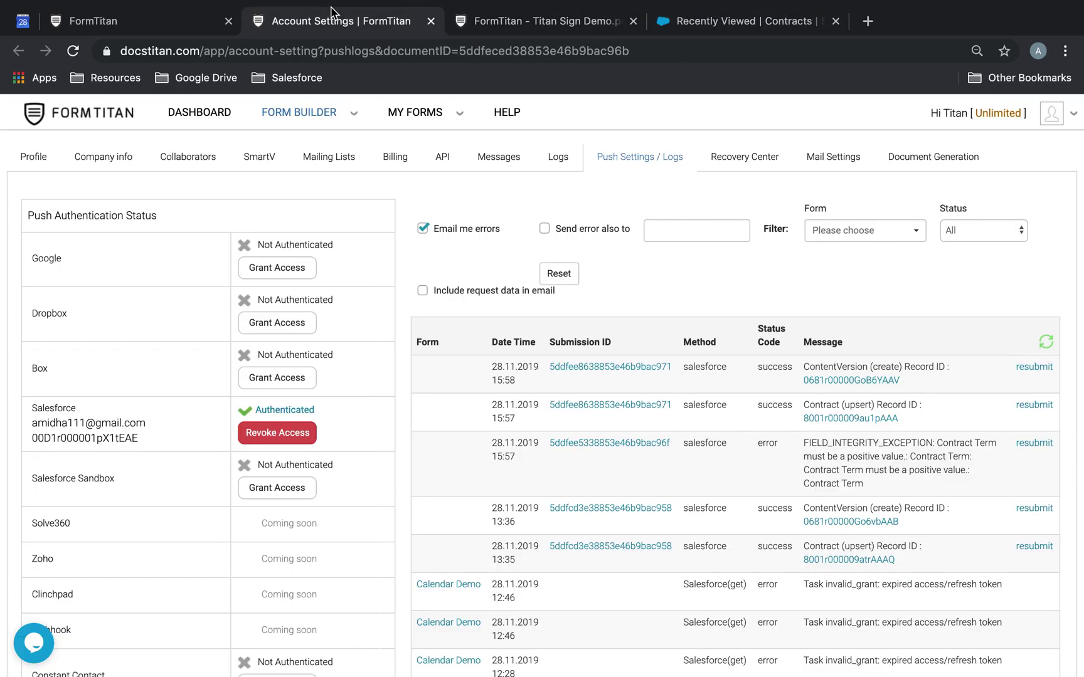
left_click(165, 18)
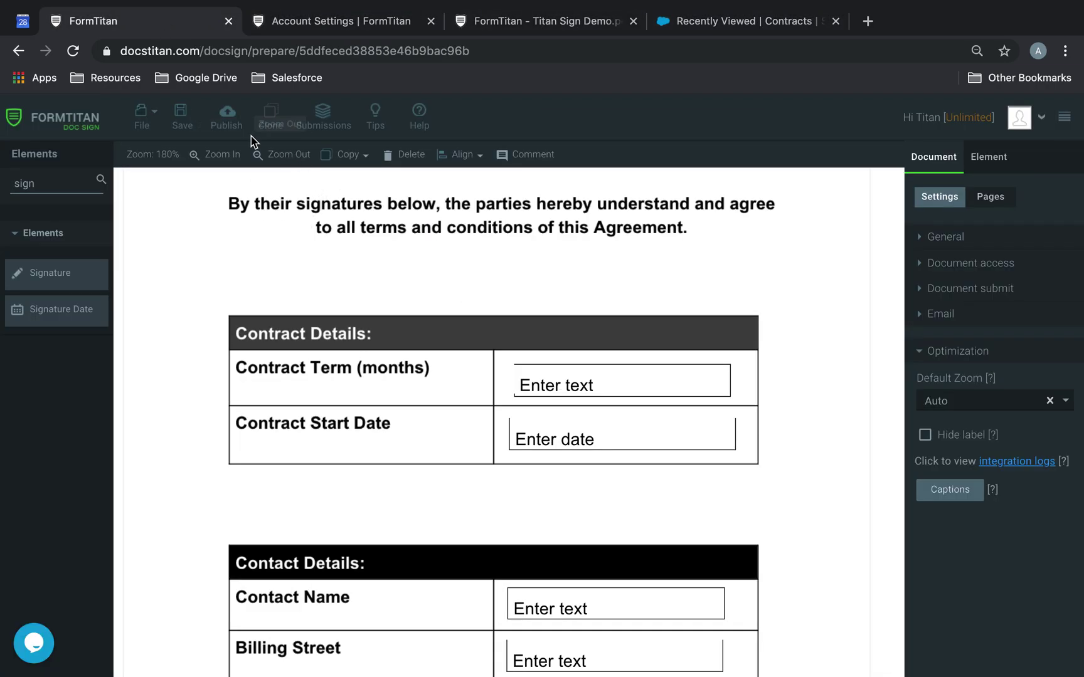
left_click(225, 125)
left_click(775, 396)
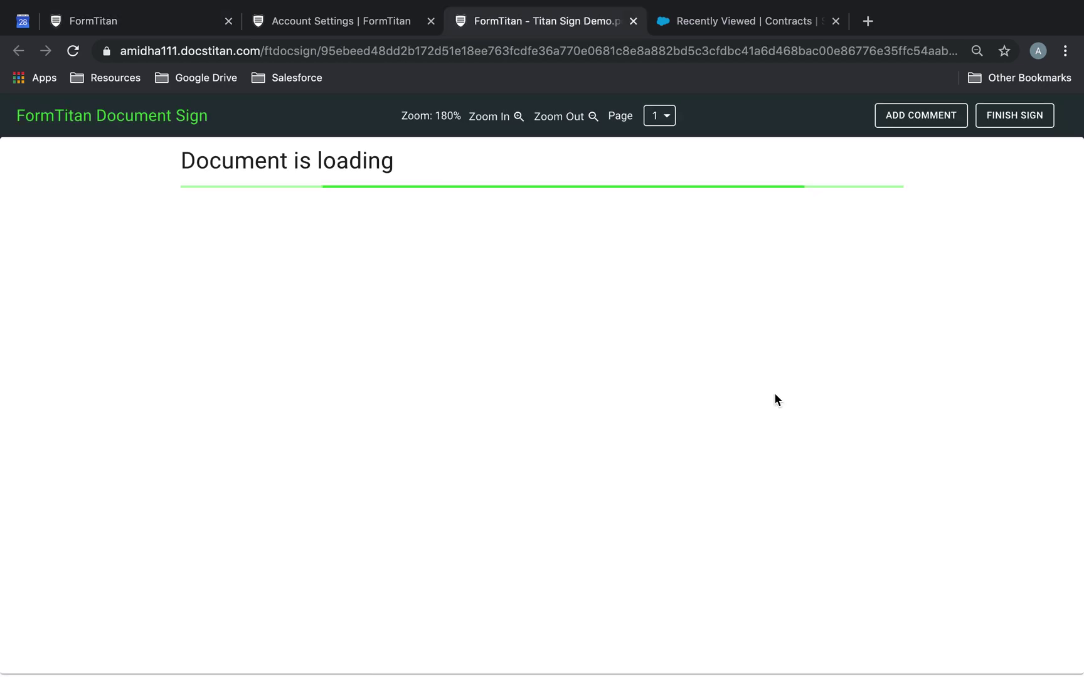
Set the Contract Term to 24 months and enter the contact's full name in the Contact Name field.
scroll(775, 399, "down", 15)
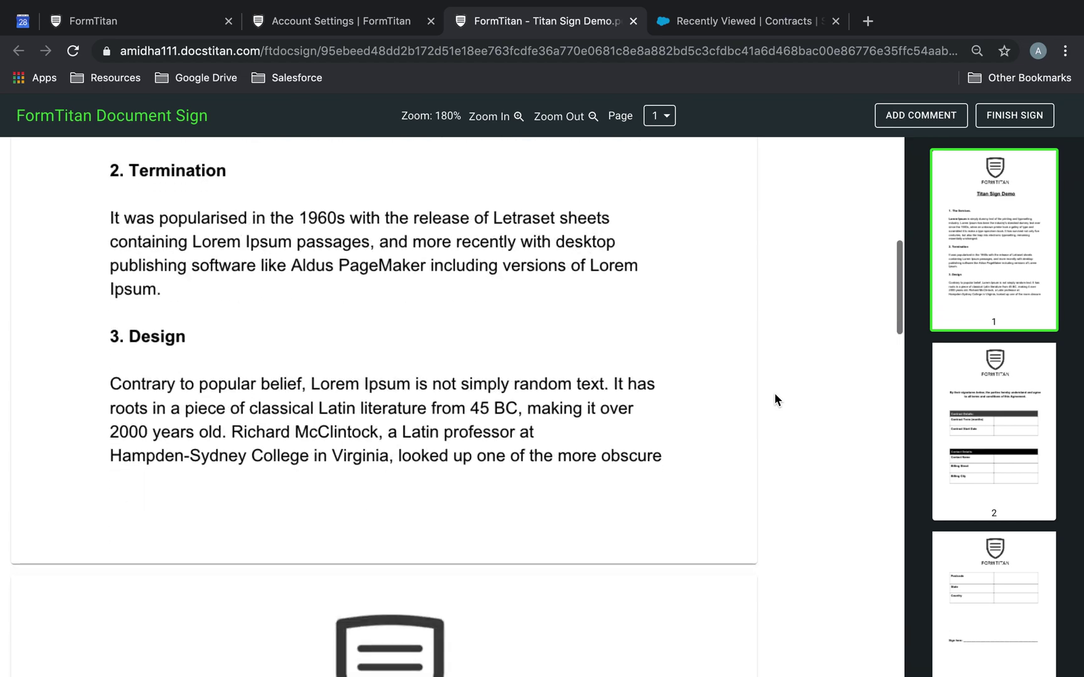
scroll(774, 399, "down", 5)
left_click(549, 358)
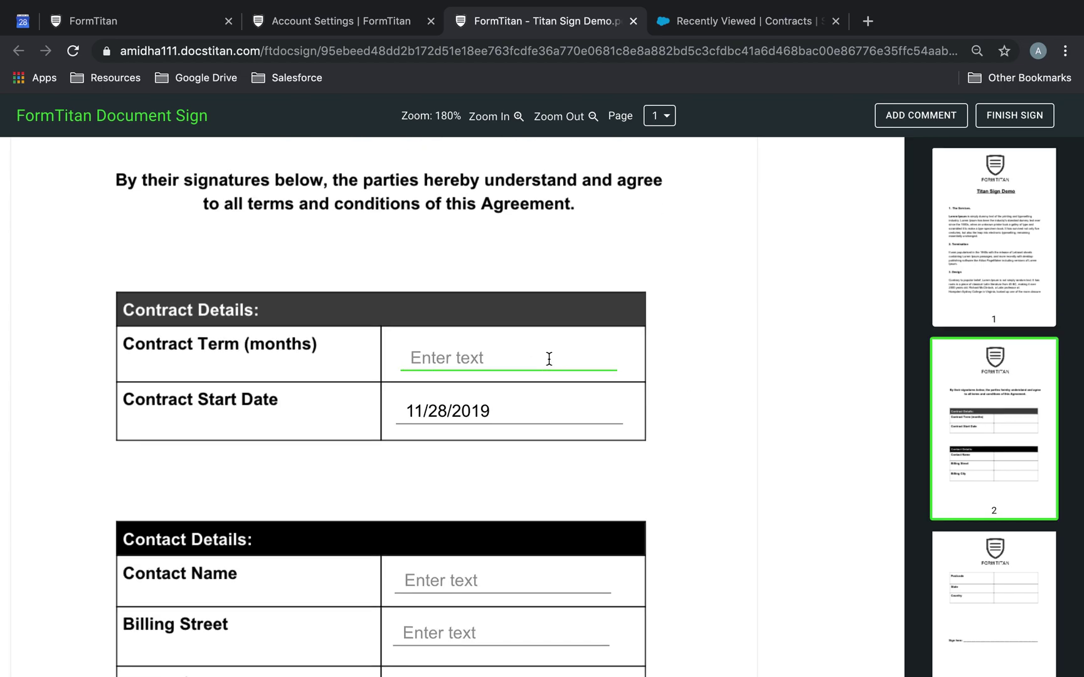
type("24")
scroll(580, 454, "down", 5)
left_click(566, 268)
type("Joe Bloggs")
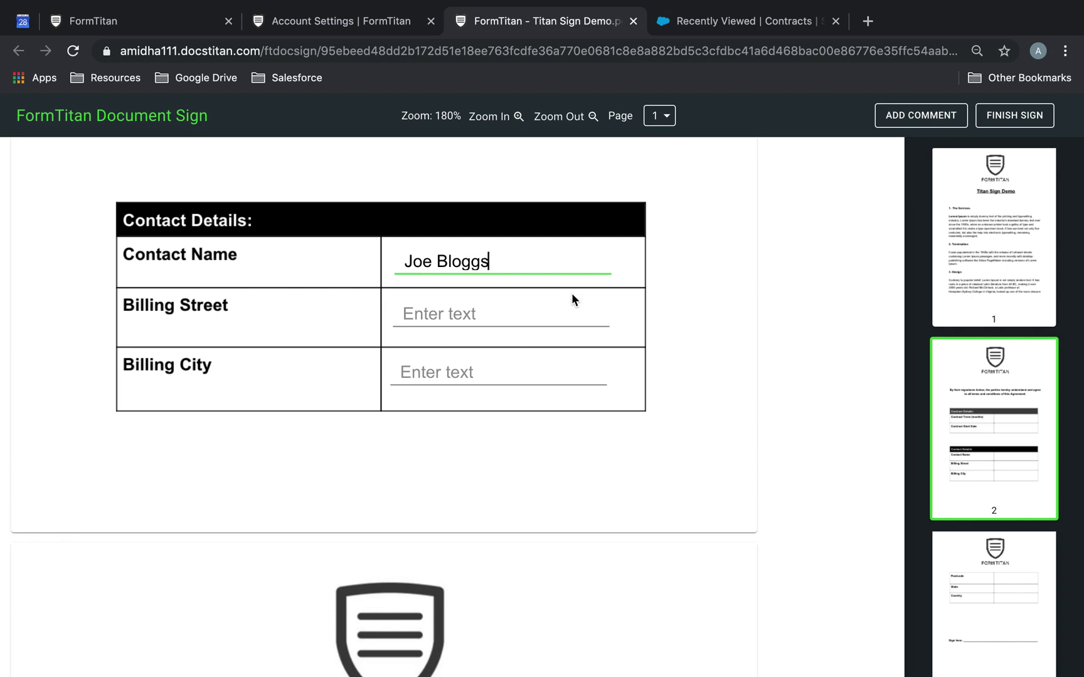
Fill in the Billing Street and Billing City fields with the contact's address.
left_click(559, 321)
type("Upsert Street")
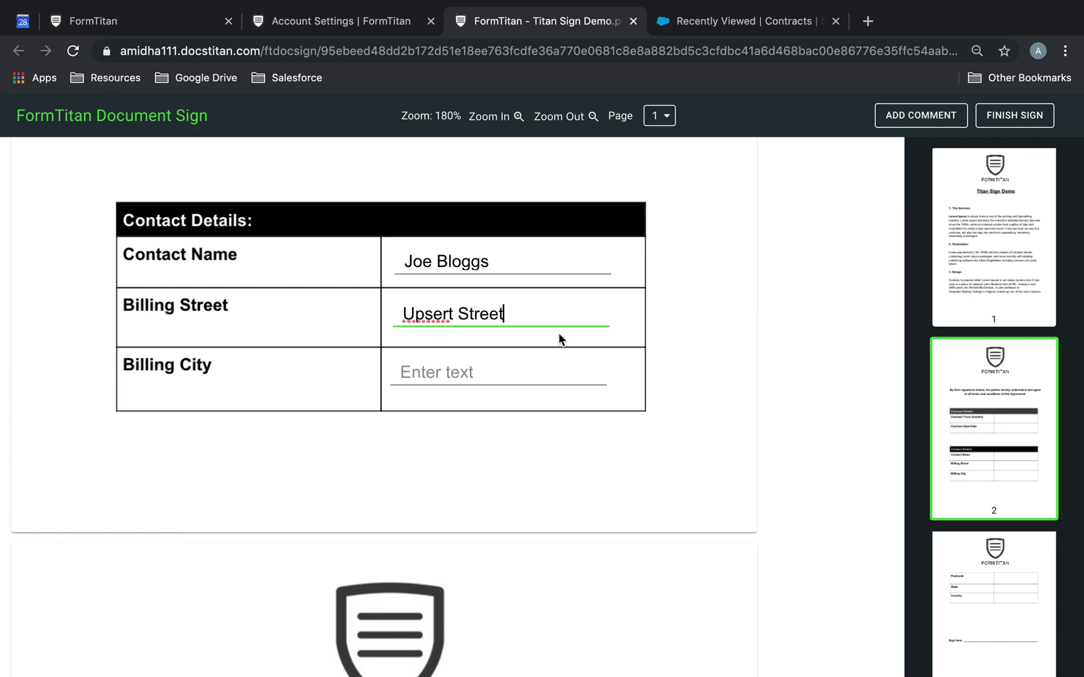
left_click(552, 379)
type("A")
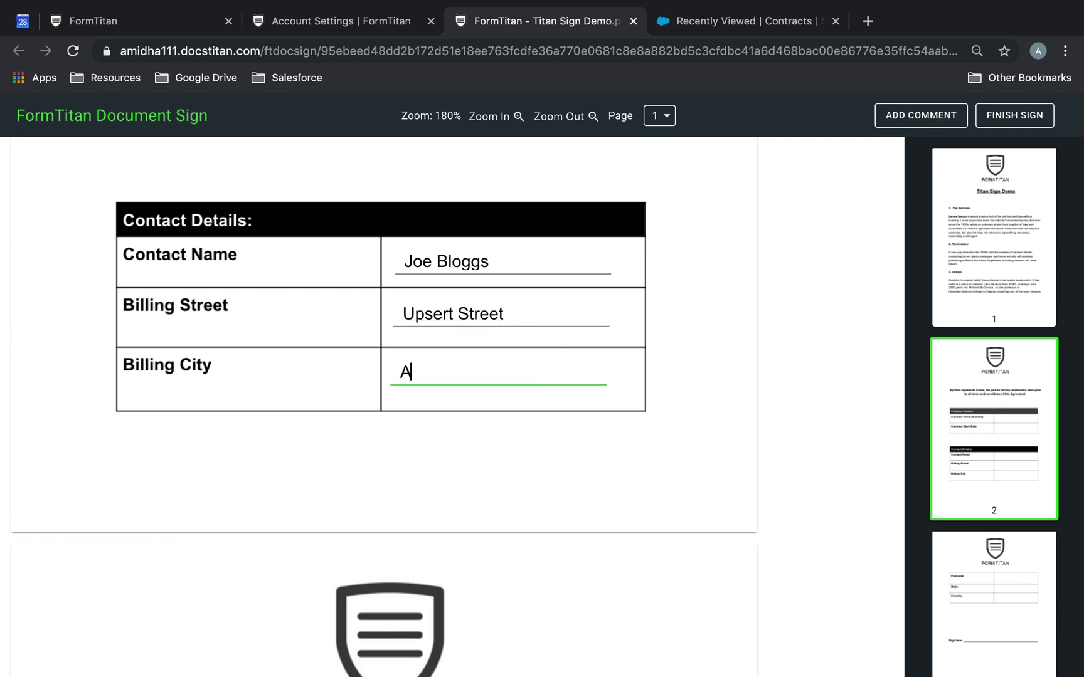
Fill in the Postcode, State and Country fields on the third page with the contact's address details.
scroll(539, 487, "down", 7)
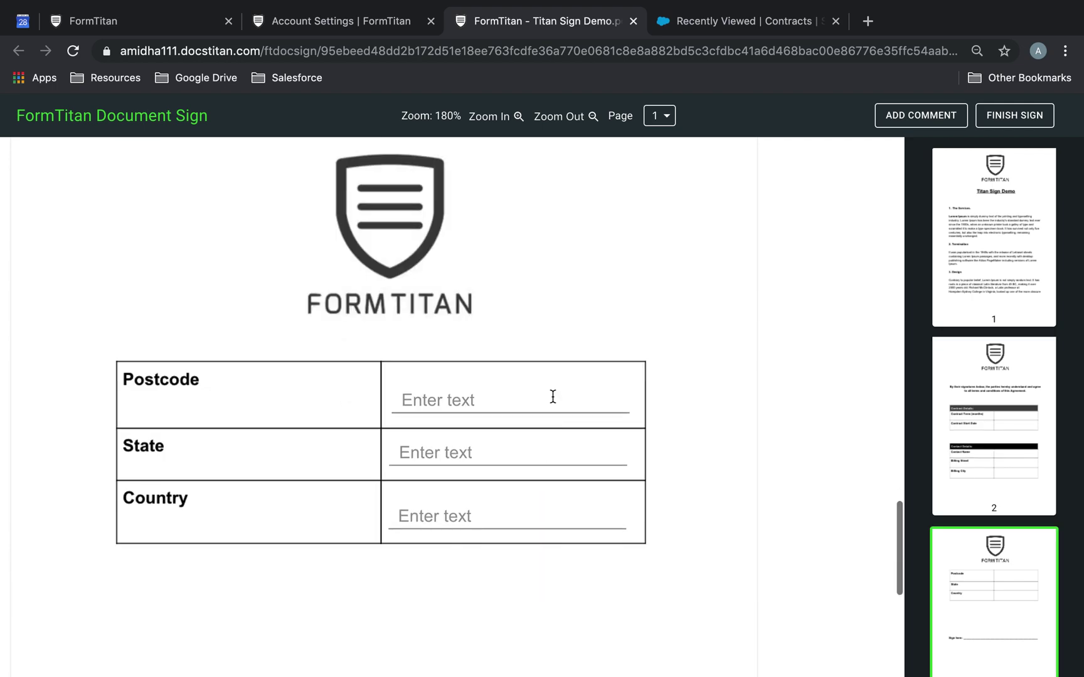
left_click(552, 396)
type("90")
left_click(569, 456)
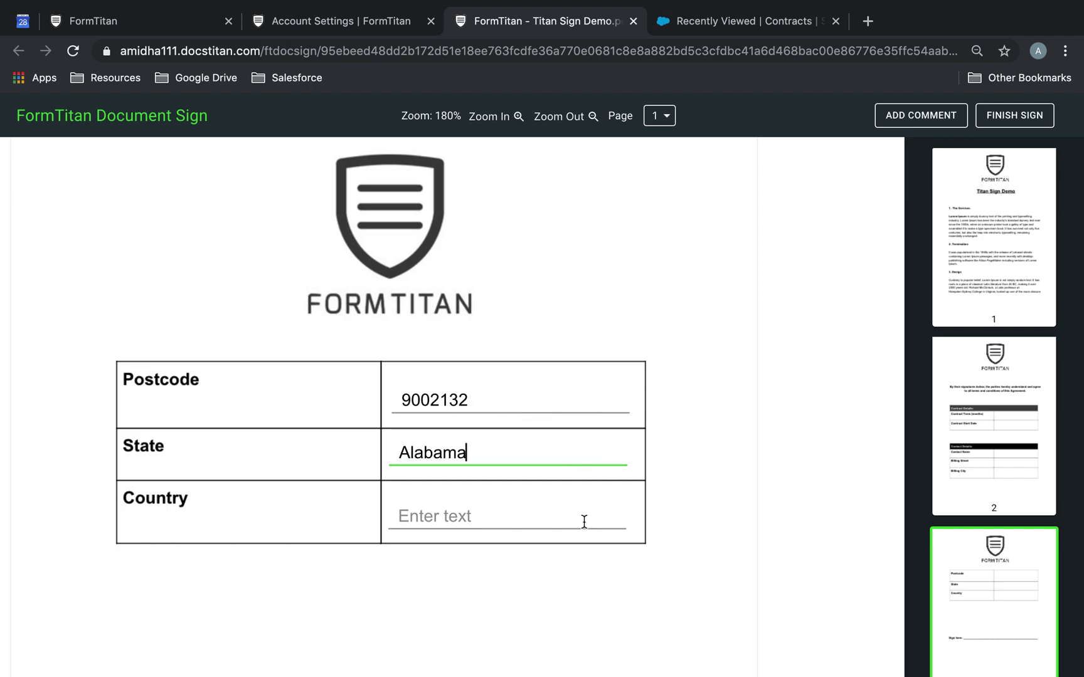
type("United States")
Sign the Sign here line with the first saved signature of the second row and finish signing.
scroll(382, 407, "down", 3)
left_click(321, 539)
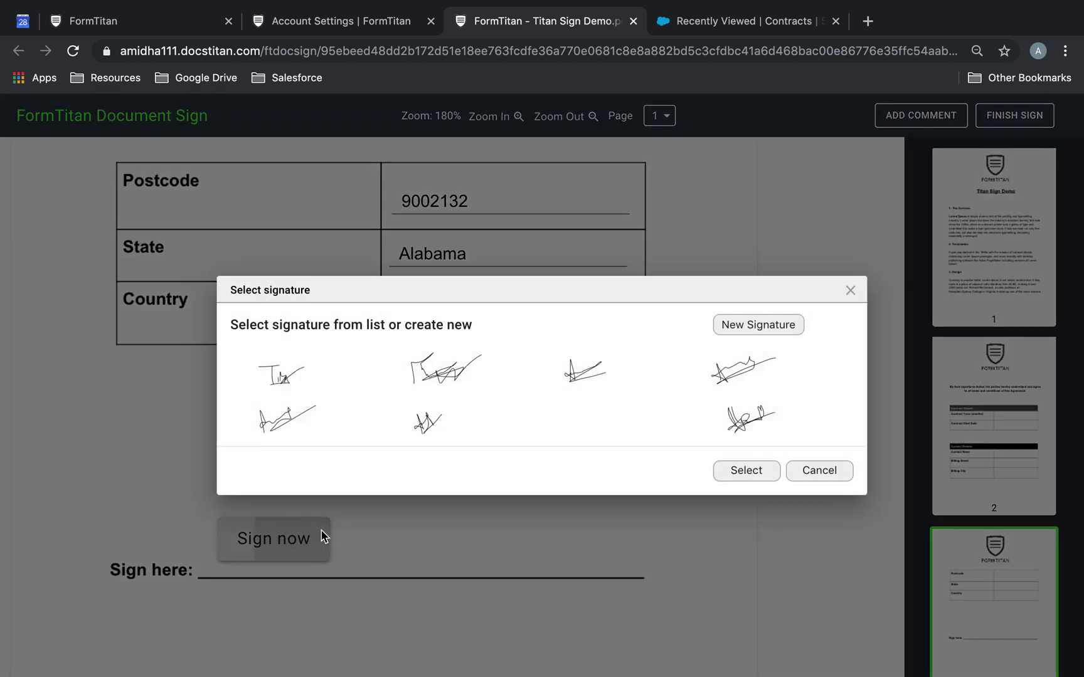
left_click(743, 470)
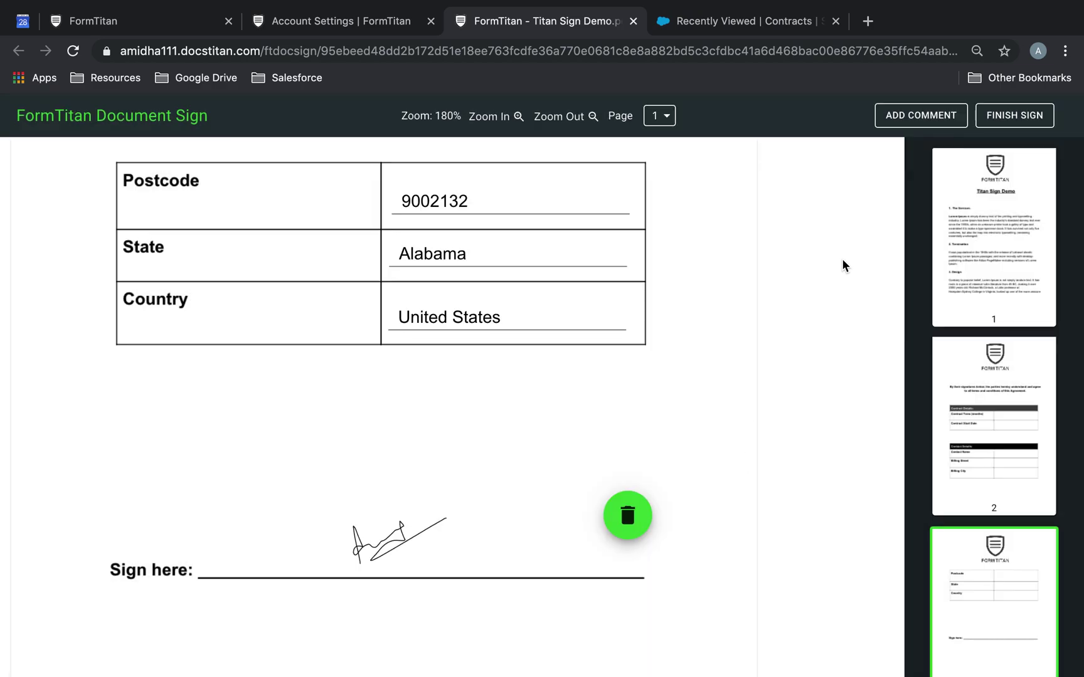
left_click(995, 115)
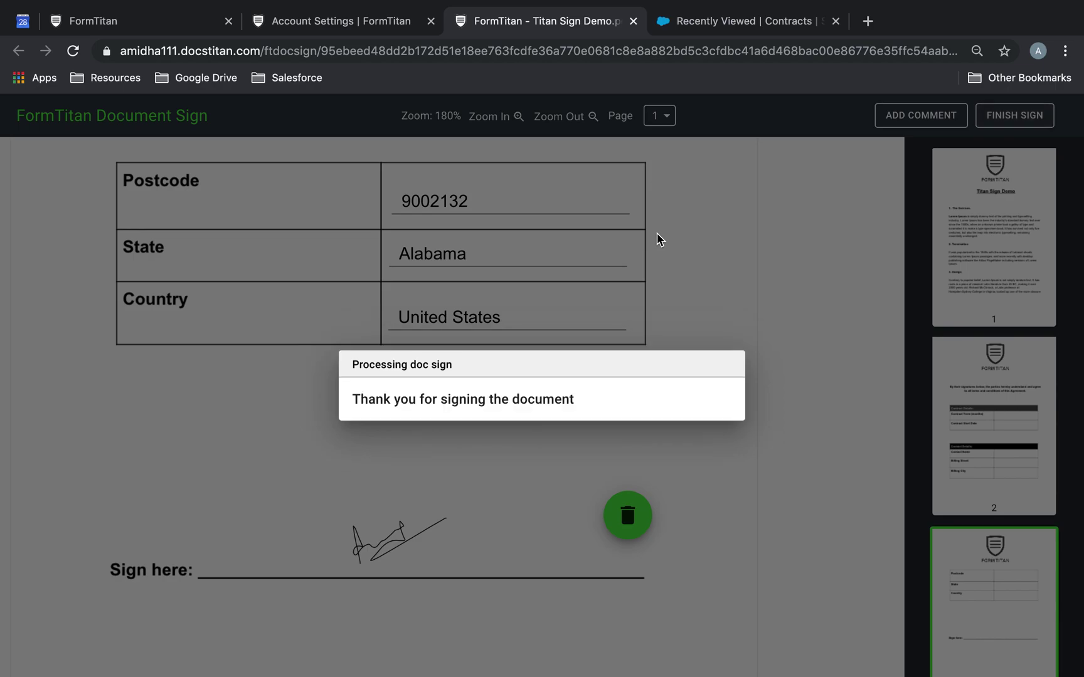
Refresh the push logs in the FormTitan account settings and open the newest upserted Contract record in Salesforce.
left_click(370, 25)
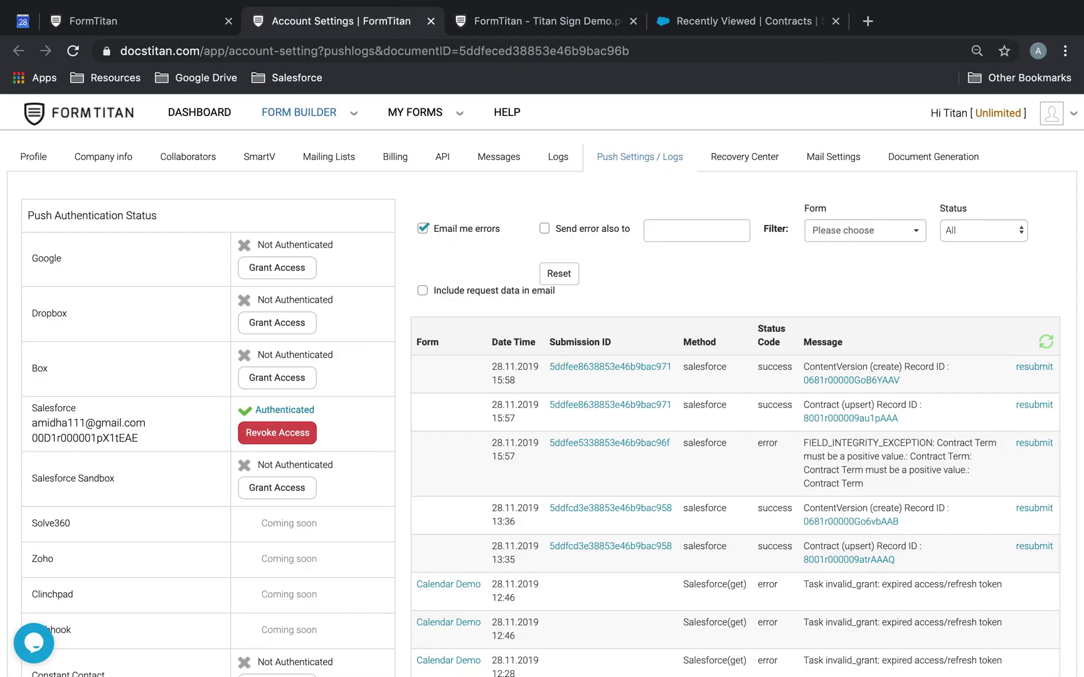
left_click(1052, 346)
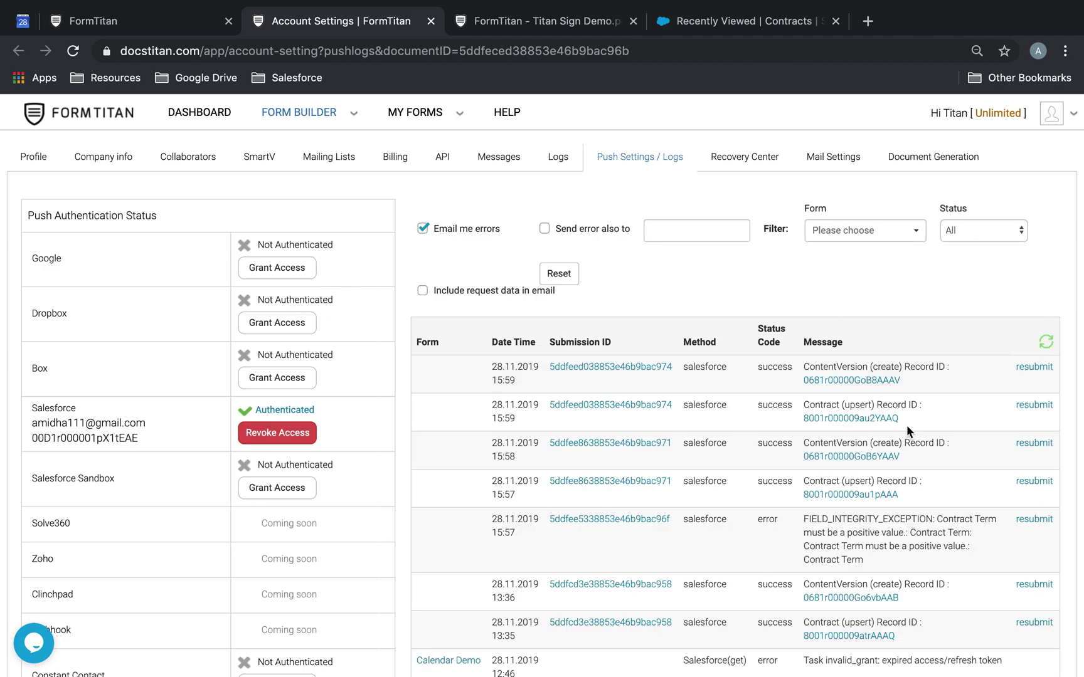
left_click(866, 422)
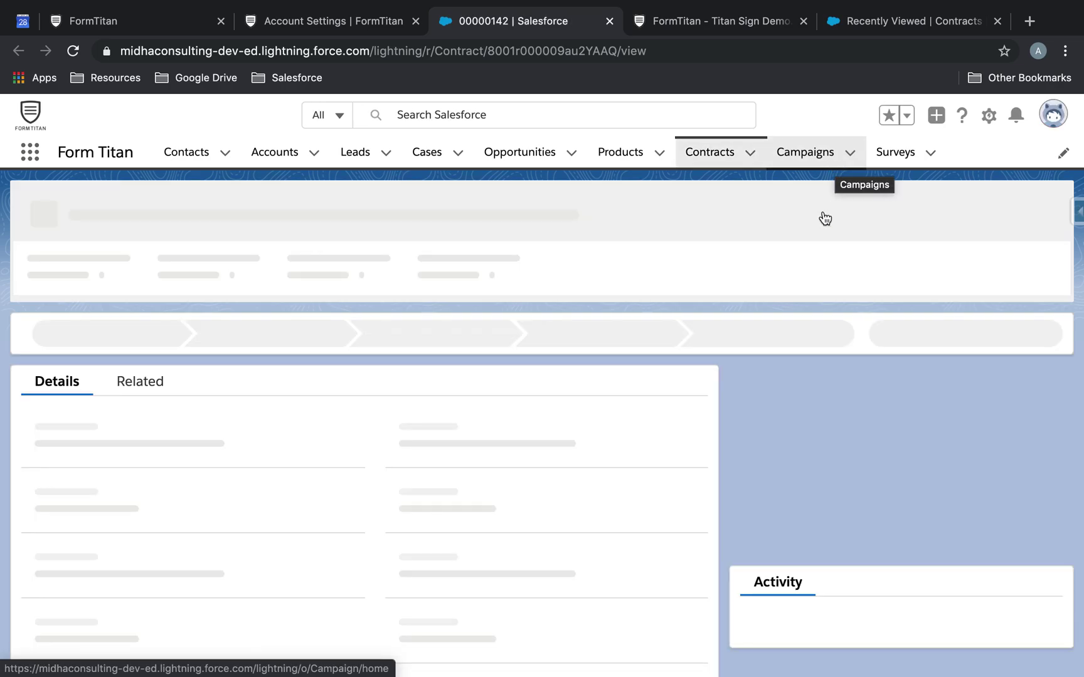
Review the Salesforce contract record's contract details, client details and billing address.
scroll(649, 427, "down", 5)
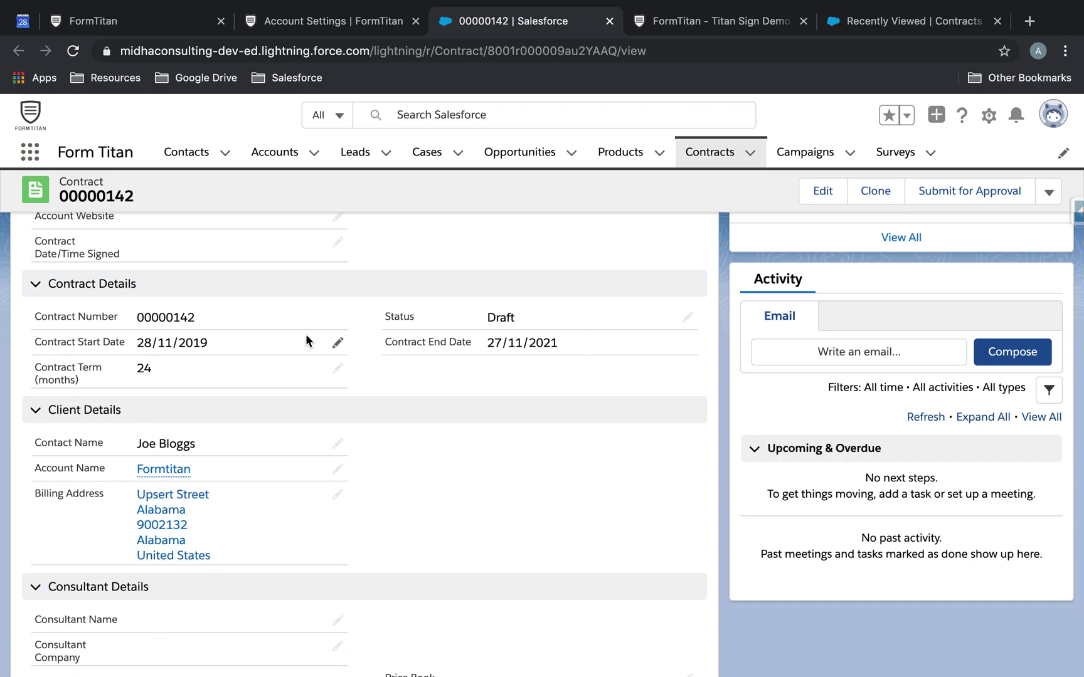
scroll(307, 339, "down", 3)
scroll(306, 339, "up", 8)
scroll(307, 340, "down", 2)
scroll(307, 339, "up", 3)
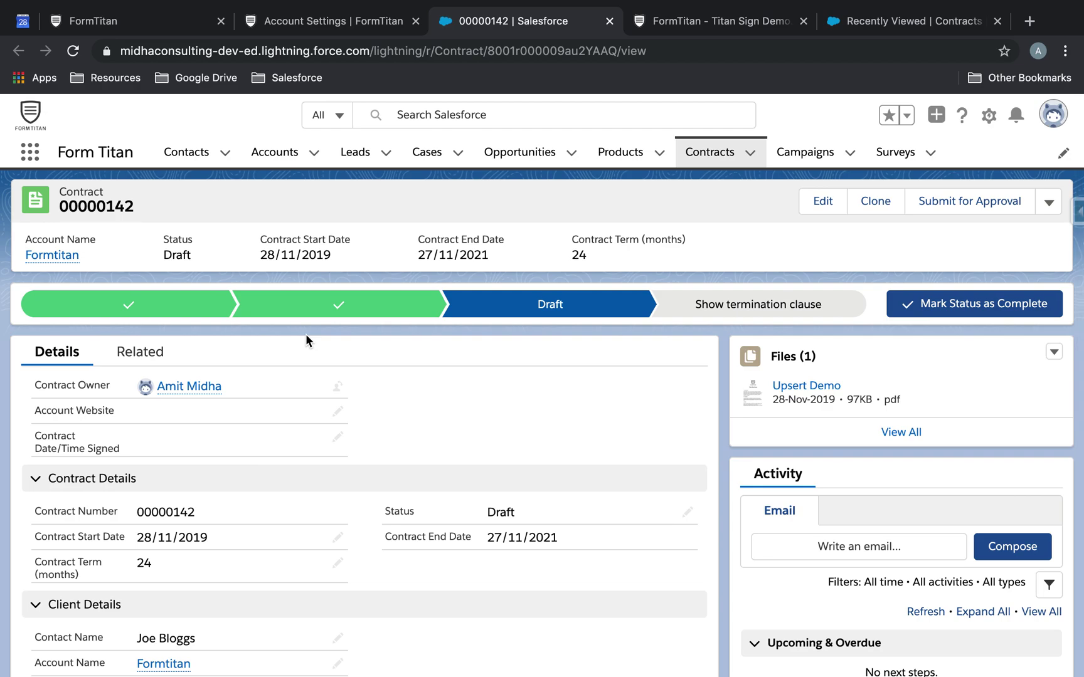
scroll(306, 339, "down", 4)
scroll(306, 339, "up", 3)
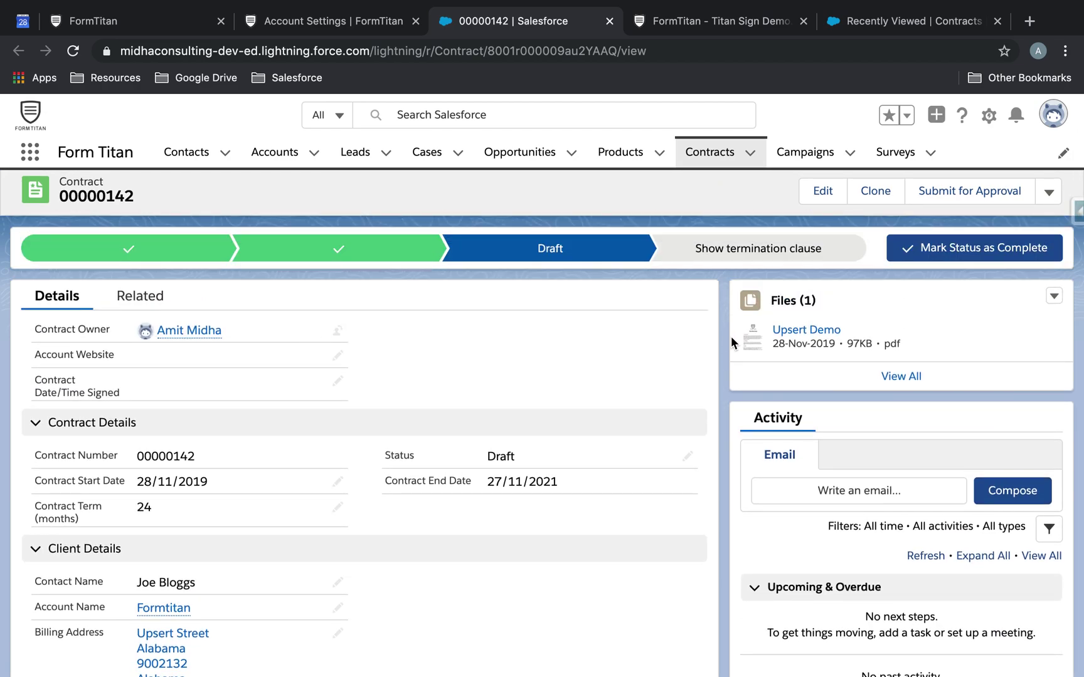
Preview the Upsert Demo PDF attached to the contract, look through its pages and close the preview.
left_click(775, 338)
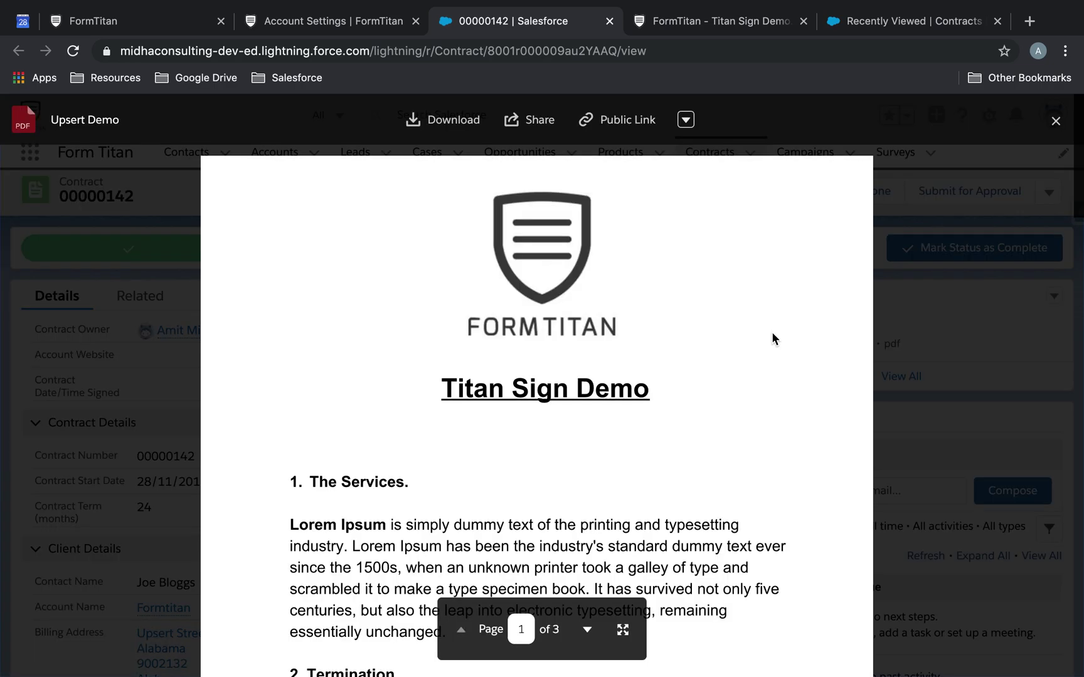
scroll(772, 337, "down", 20)
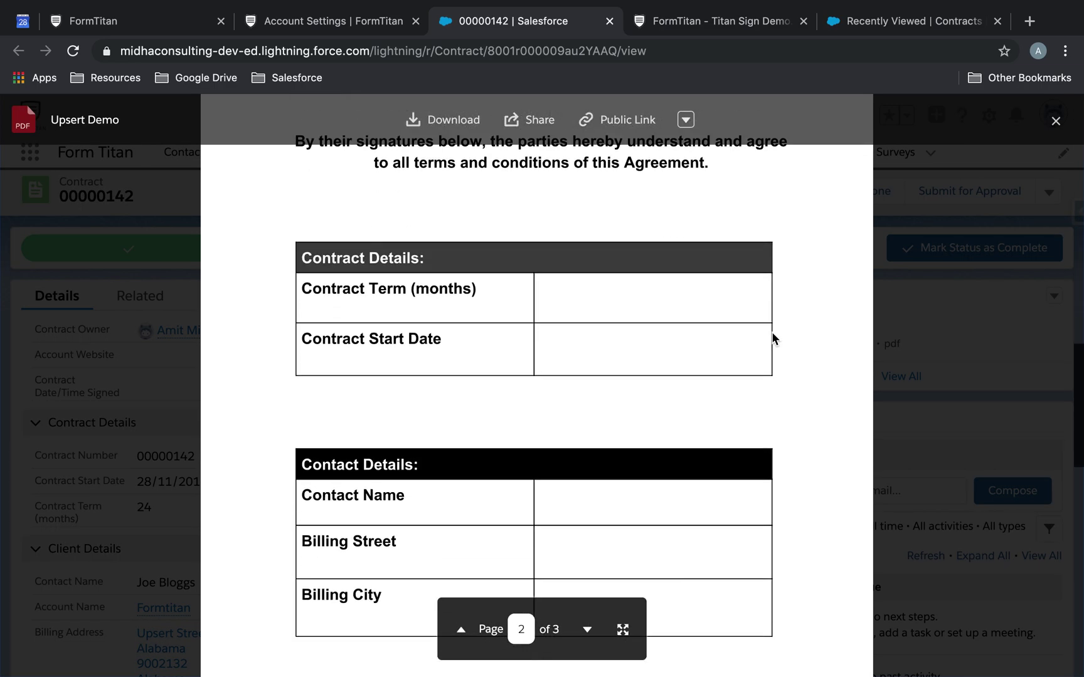
scroll(771, 339, "down", 5)
scroll(772, 341, "up", 20)
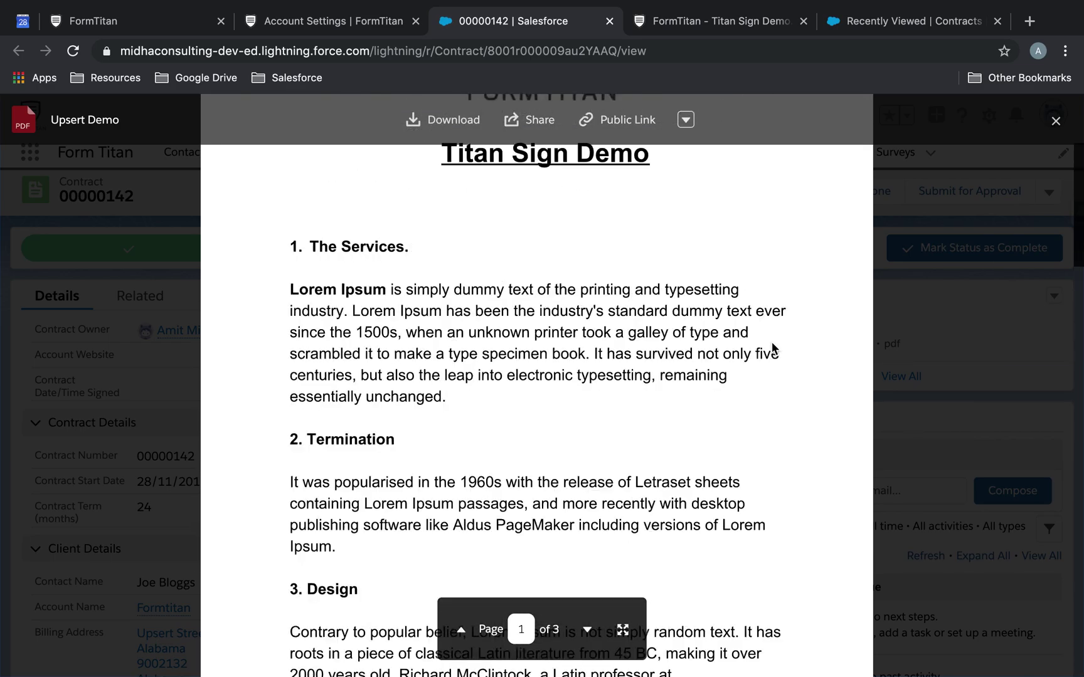
left_click(934, 278)
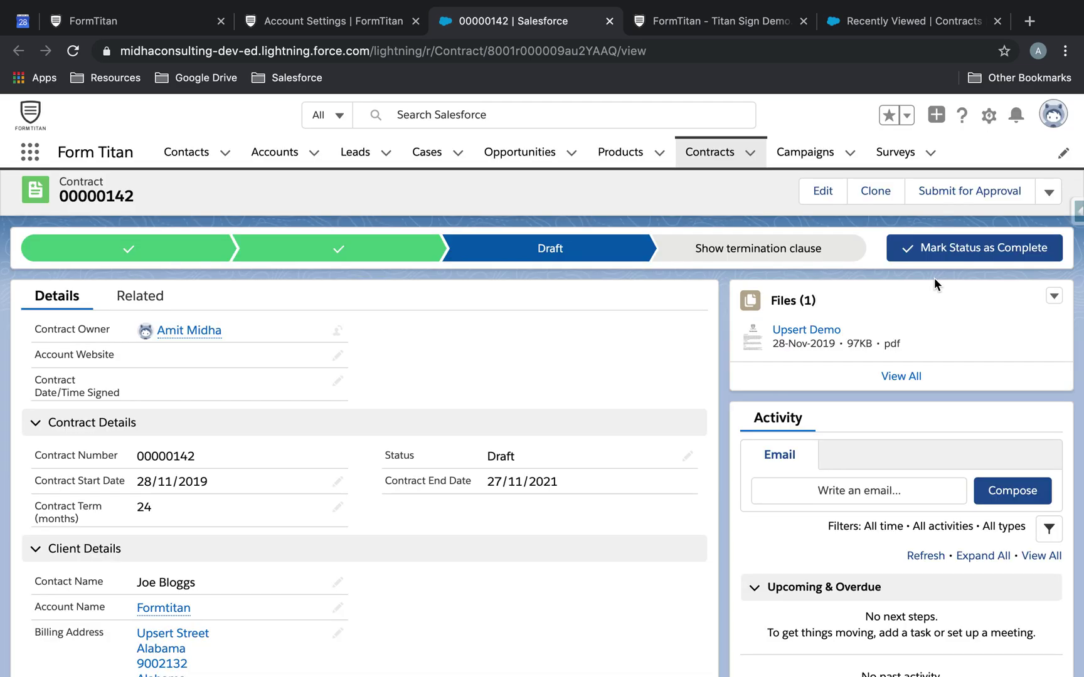
mouse_move(663, 6)
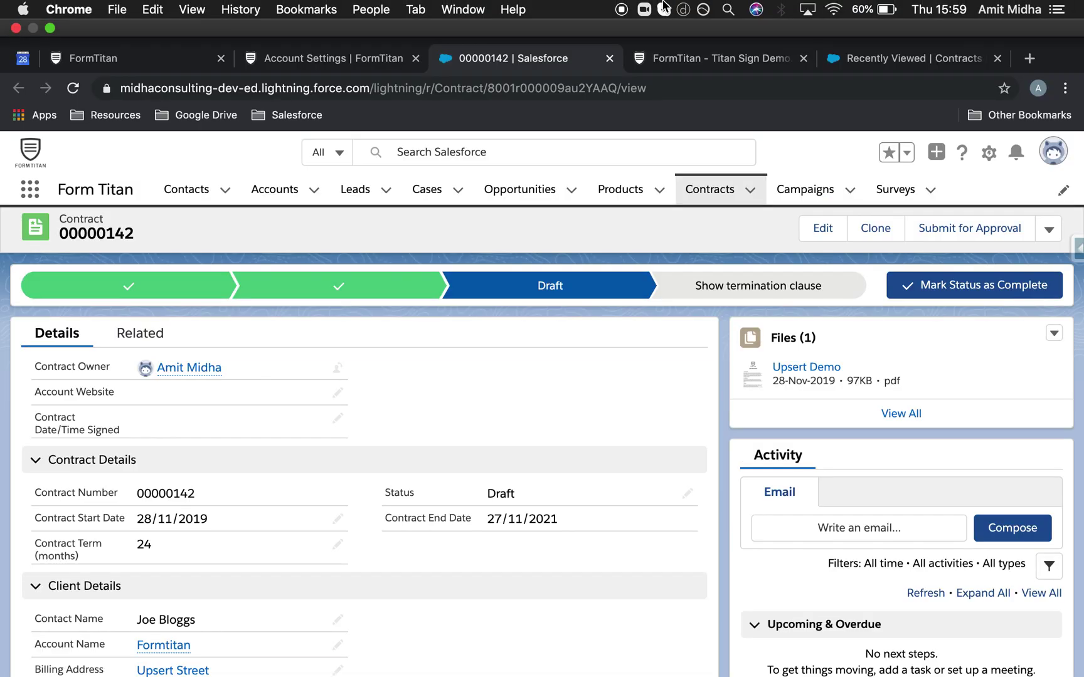